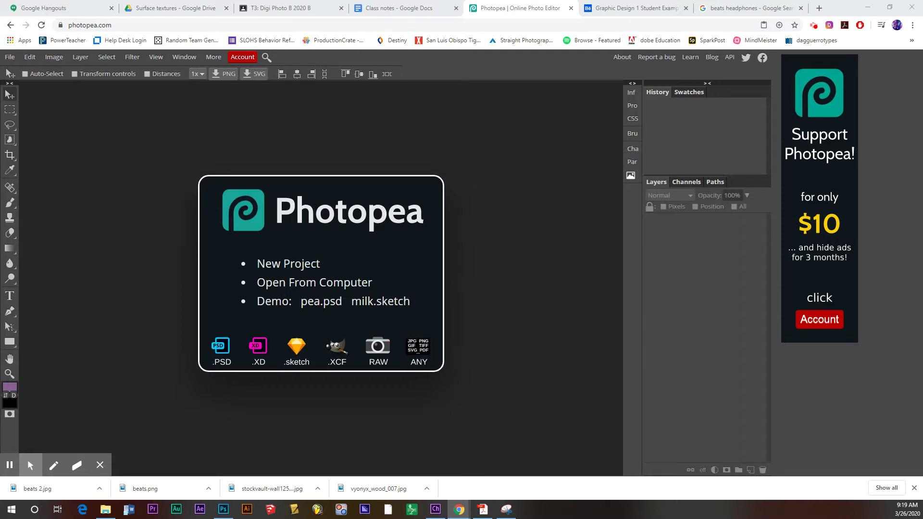
- Close the enlarged adidas poster in the Behance student examples gallery and scroll through the ad grid
left_click(649, 10)
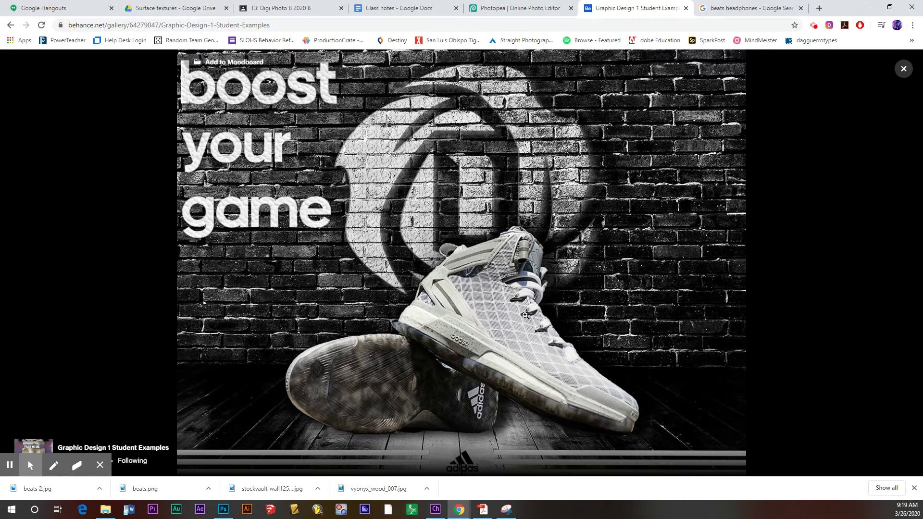
left_click(903, 69)
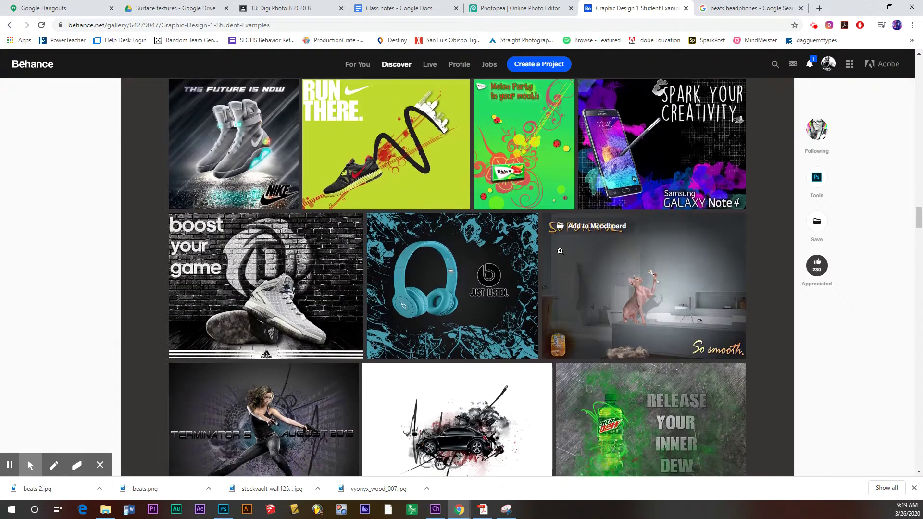
scroll(559, 252, "down", 4)
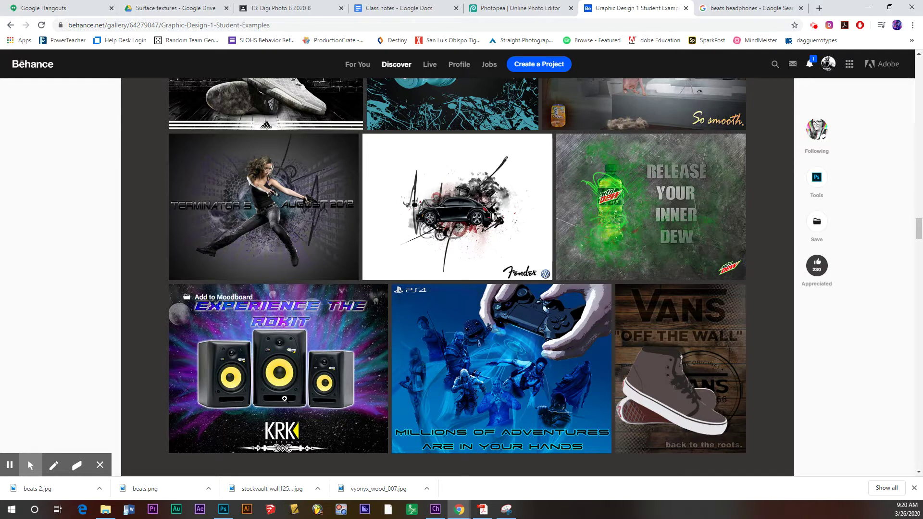
scroll(356, 381, "up", 3)
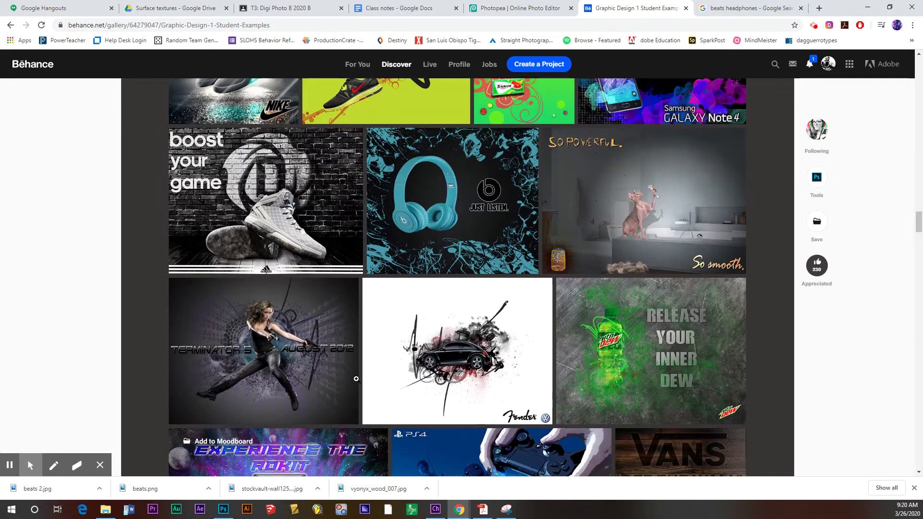
scroll(565, 415, "up", 2)
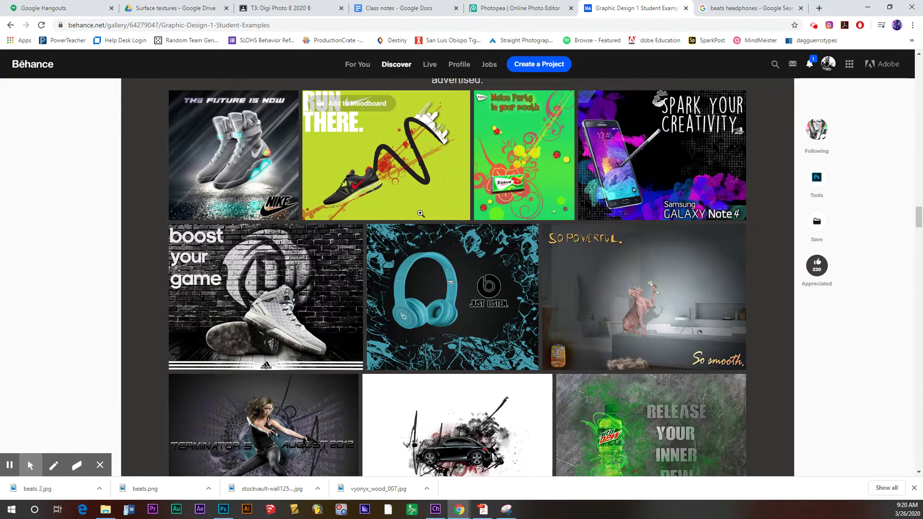
- Show the 'beats headphones' Large image results with the Beats Pro Over-Ear Headphones preview
left_click(728, 10)
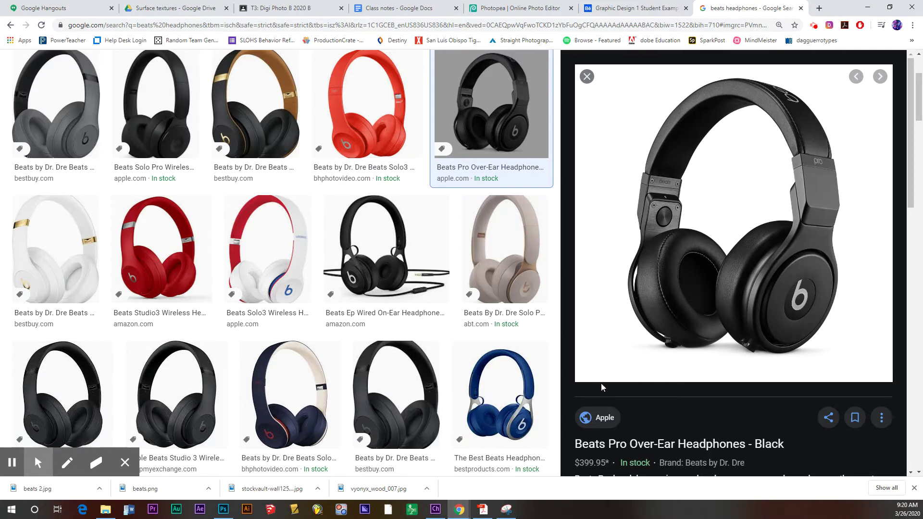
scroll(675, 358, "up", 3)
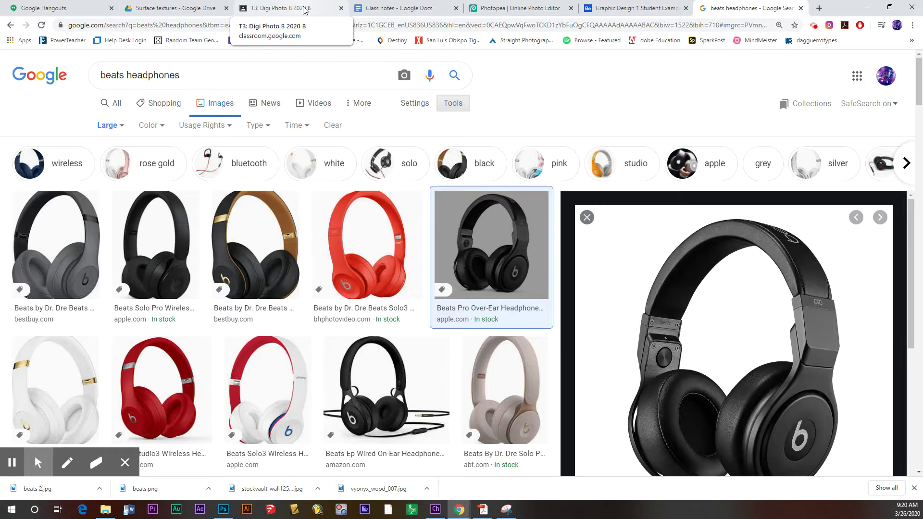
- From the Texture Library folder, open Surface textures in Drive and scroll through its textures
left_click(178, 9)
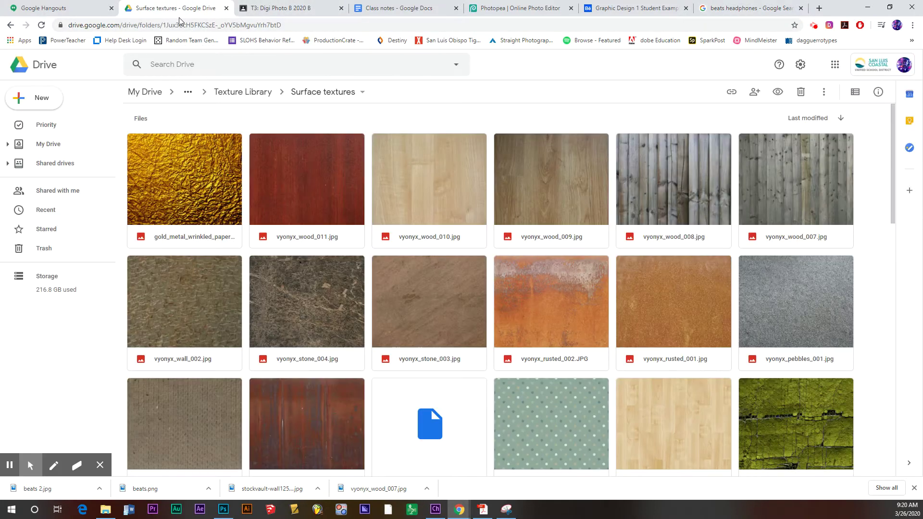
left_click(243, 90)
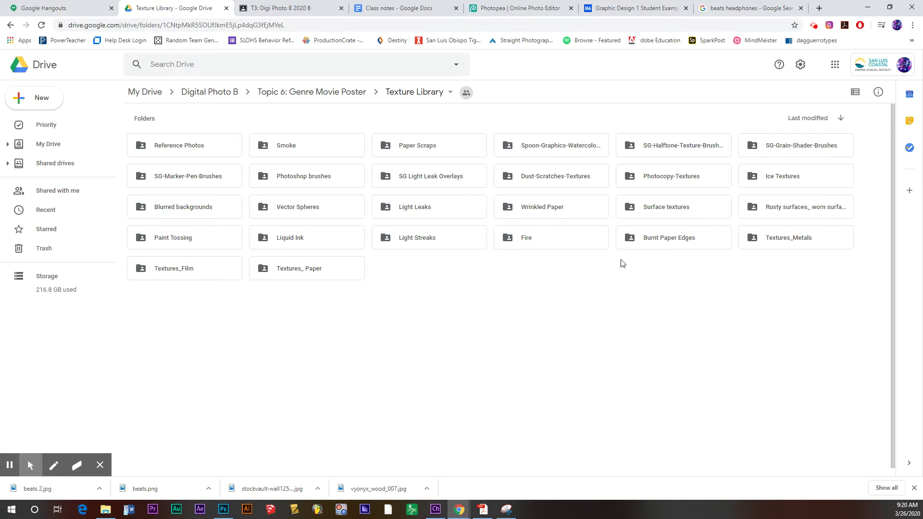
double_click(663, 213)
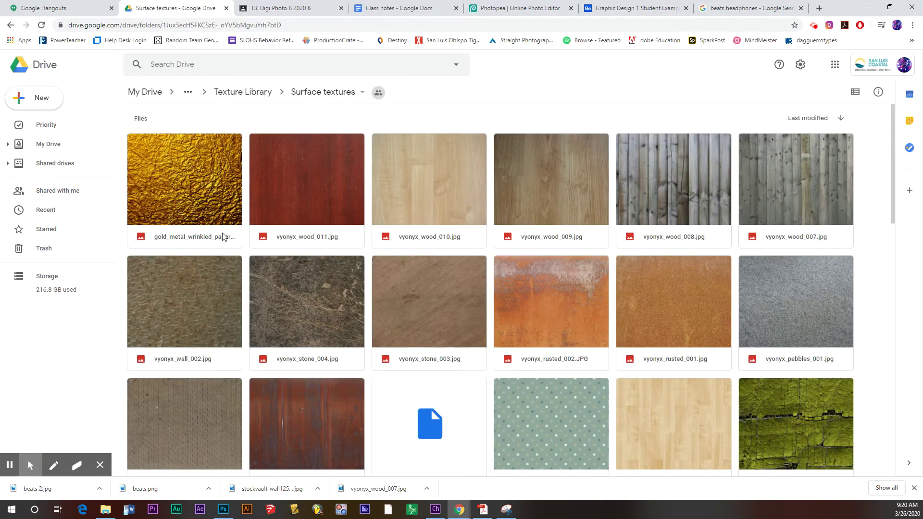
scroll(327, 325, "down", 6)
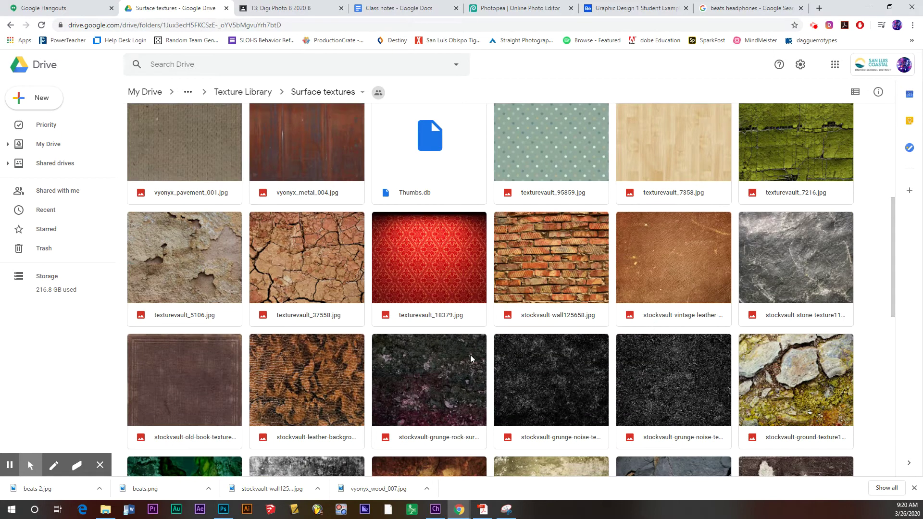
scroll(476, 351, "down", 3)
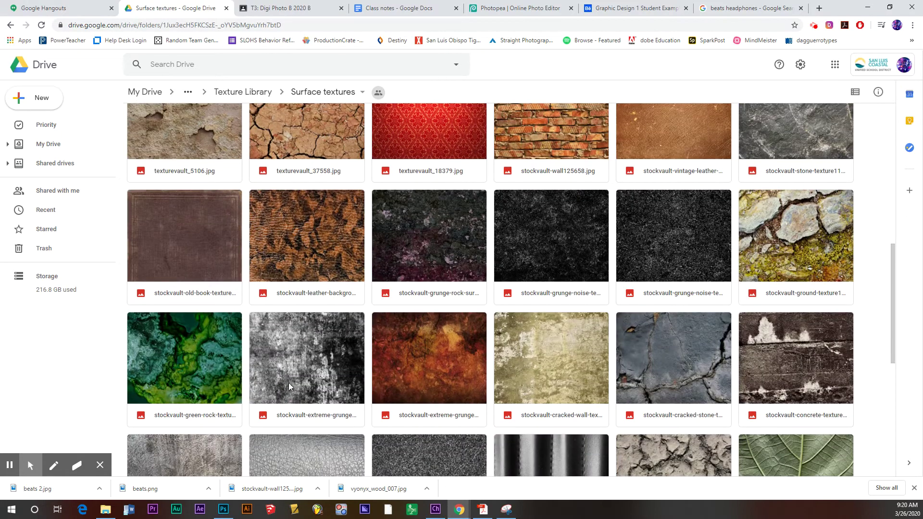
scroll(313, 365, "down", 6)
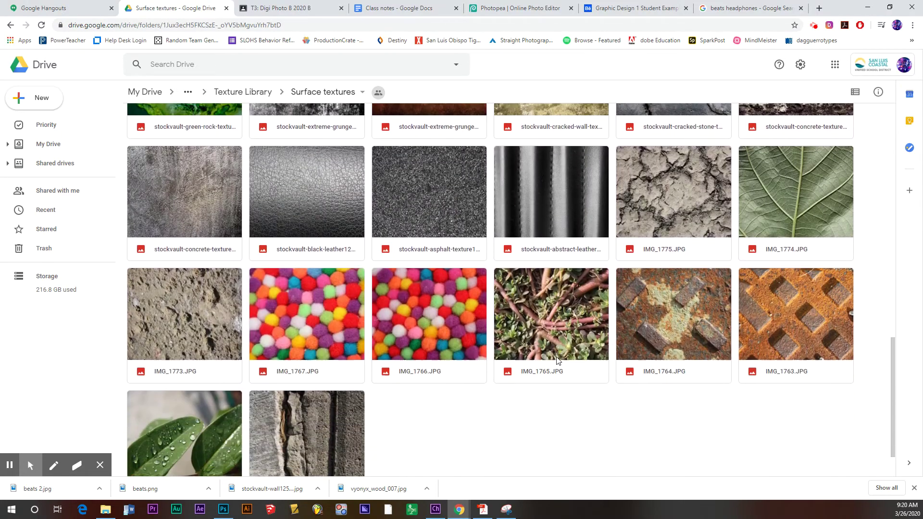
scroll(557, 358, "up", 20)
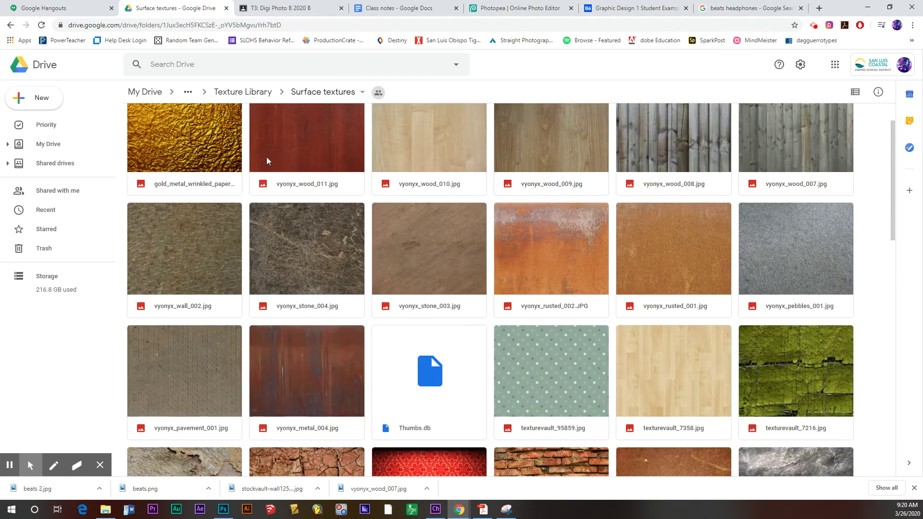
- Browse the Textures_ Paper folder, then return to the Texture Library folder list
left_click(248, 92)
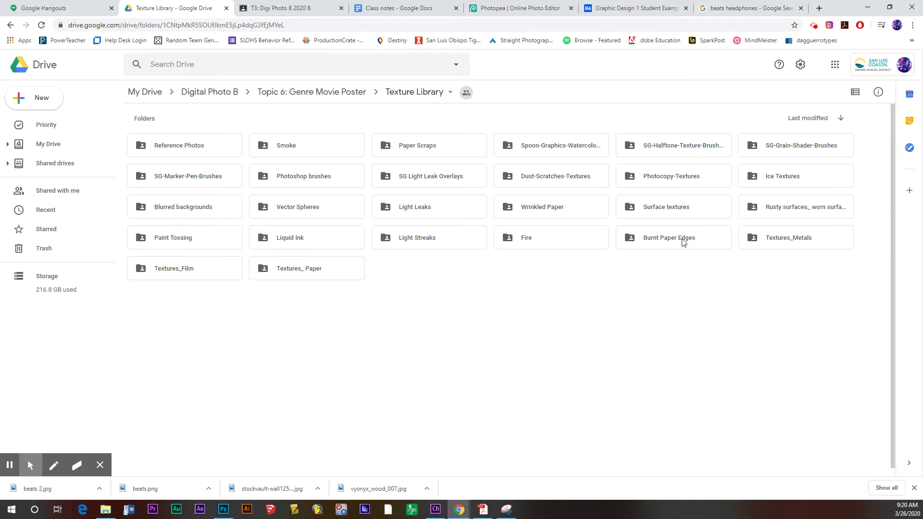
double_click(310, 273)
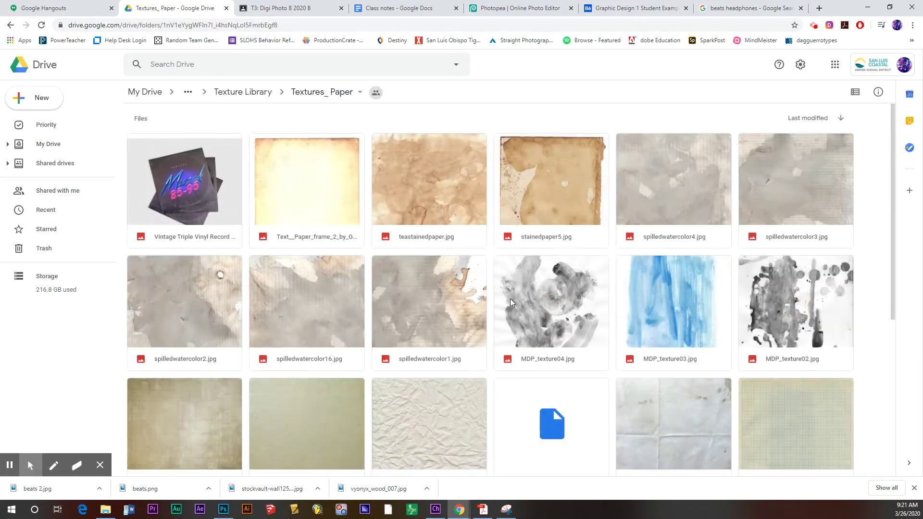
scroll(521, 317, "down", 5)
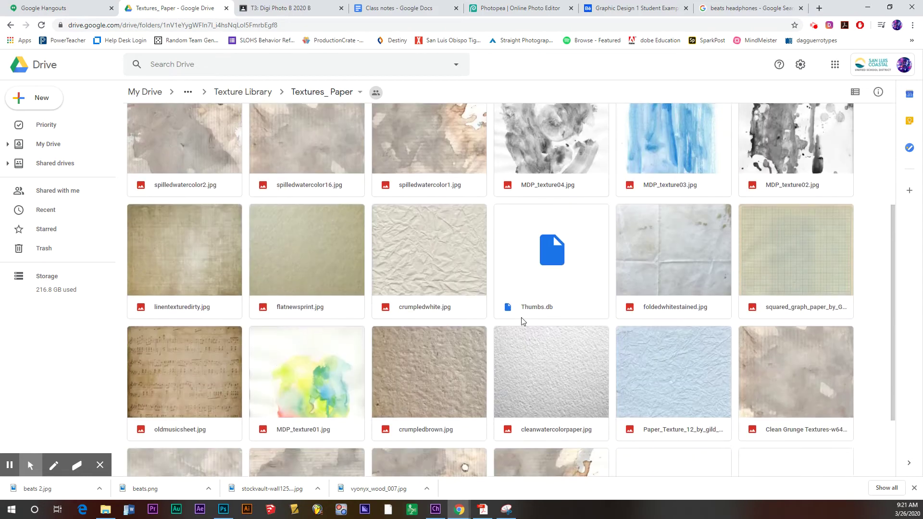
scroll(521, 317, "up", 5)
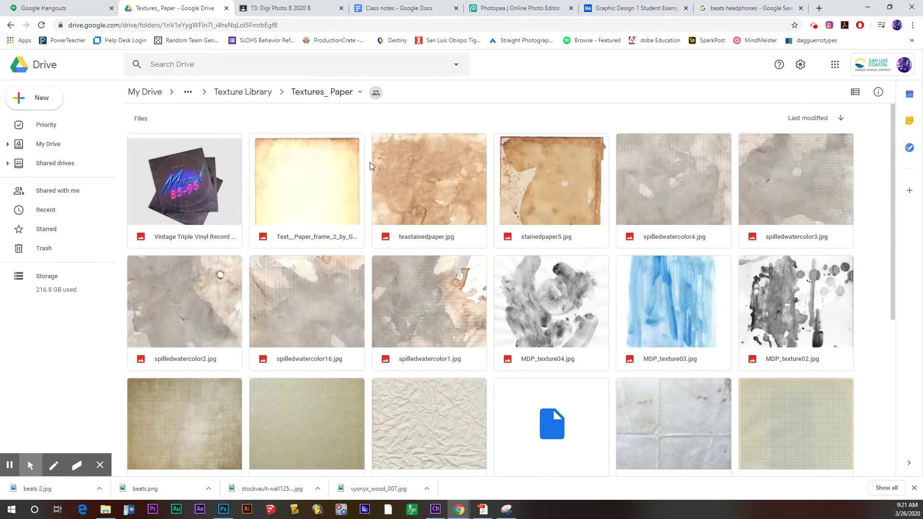
left_click(246, 93)
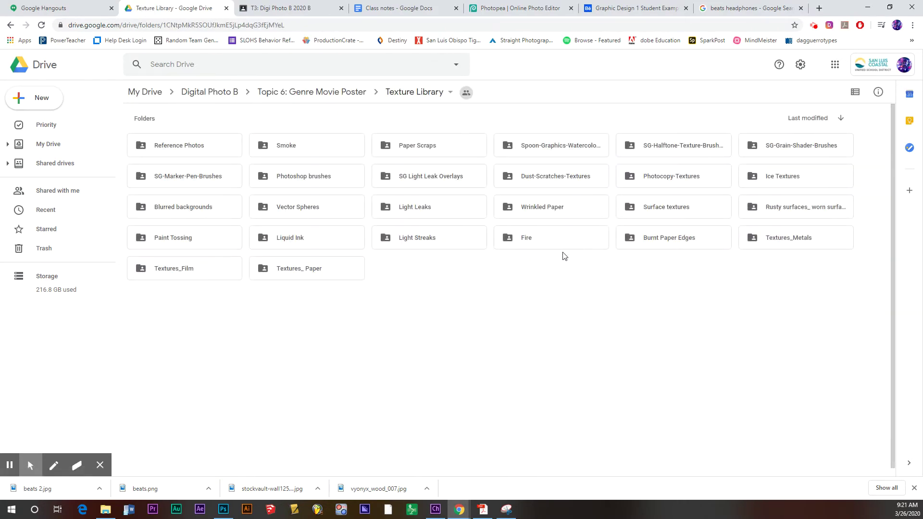
double_click(423, 210)
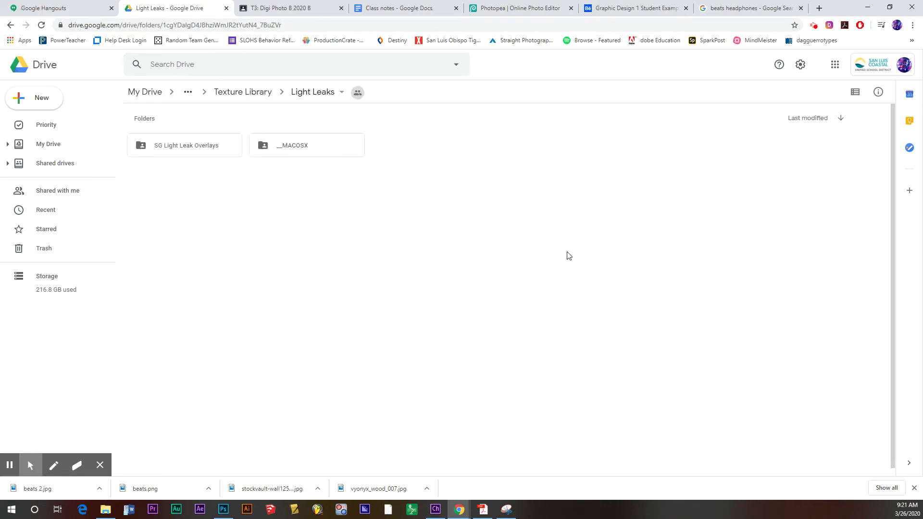
double_click(200, 153)
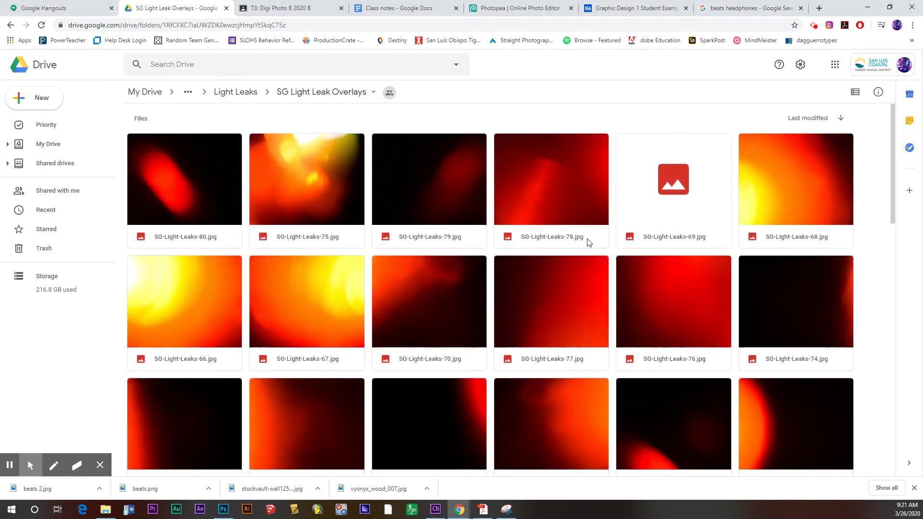
left_click(234, 91)
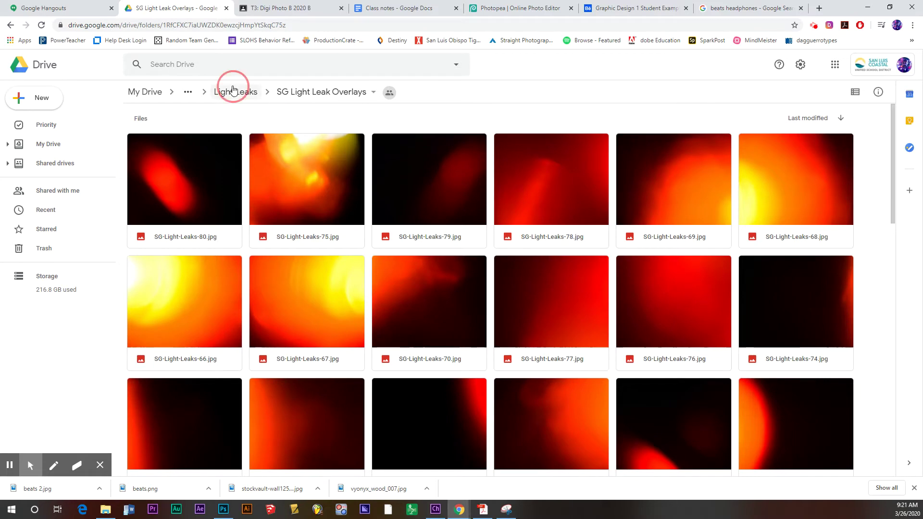
left_click(247, 91)
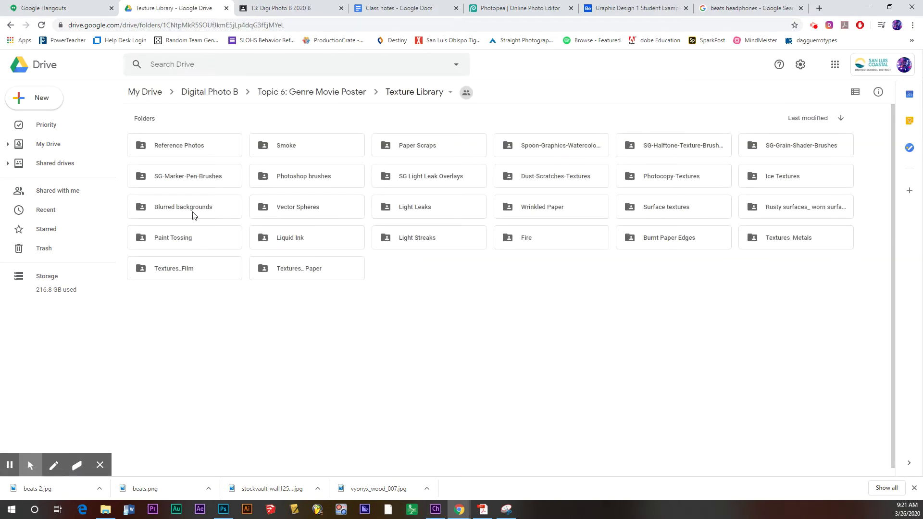
double_click(187, 239)
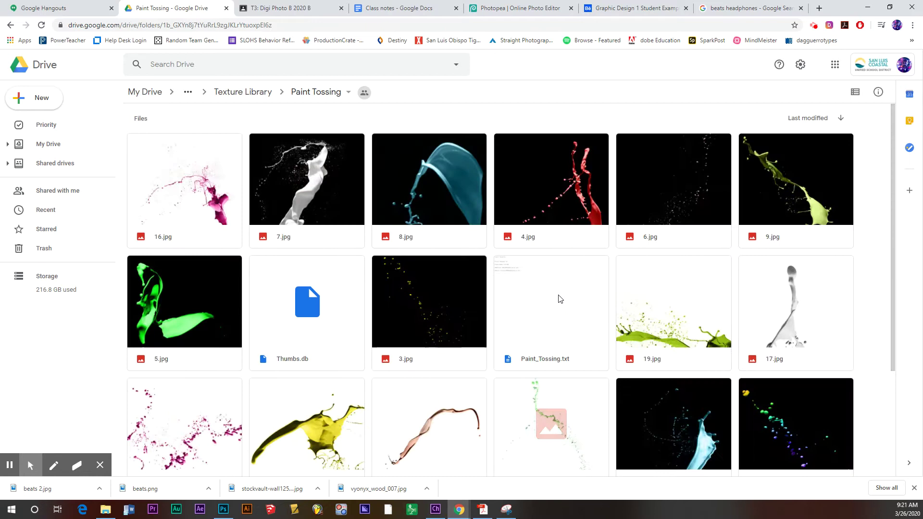
left_click(243, 92)
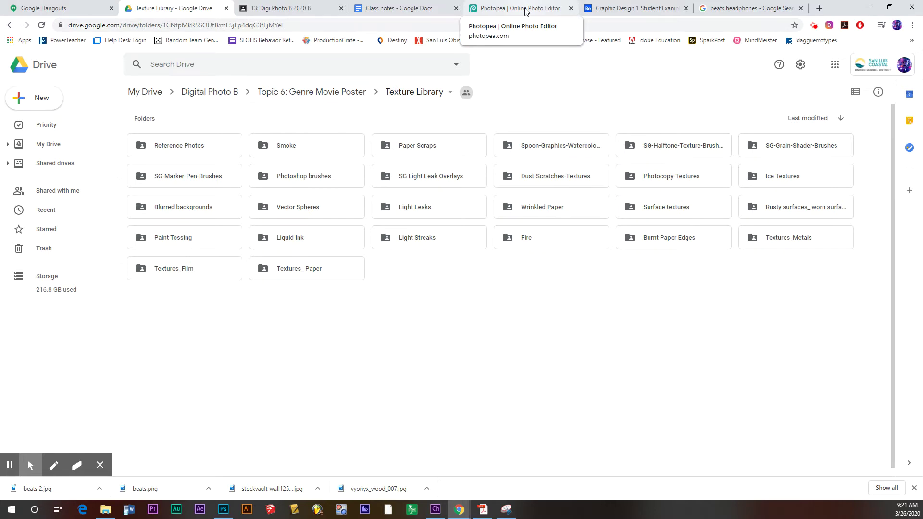
- Create a white landscape Letter document, 11 × 8.5 in at 300 DPI
left_click(526, 11)
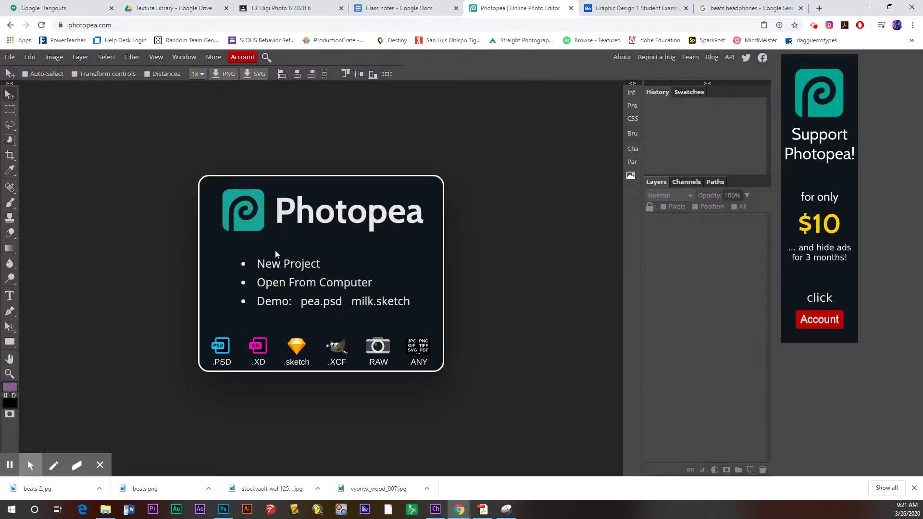
left_click(282, 268)
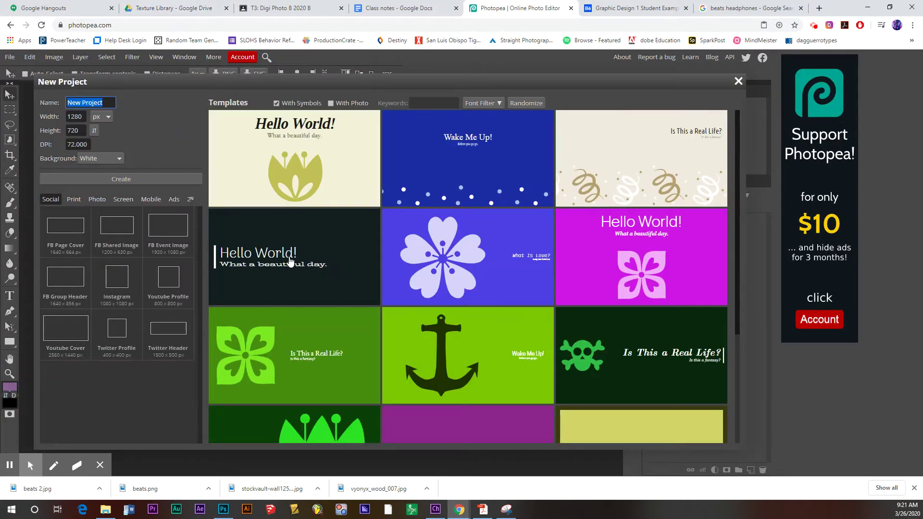
left_click(80, 199)
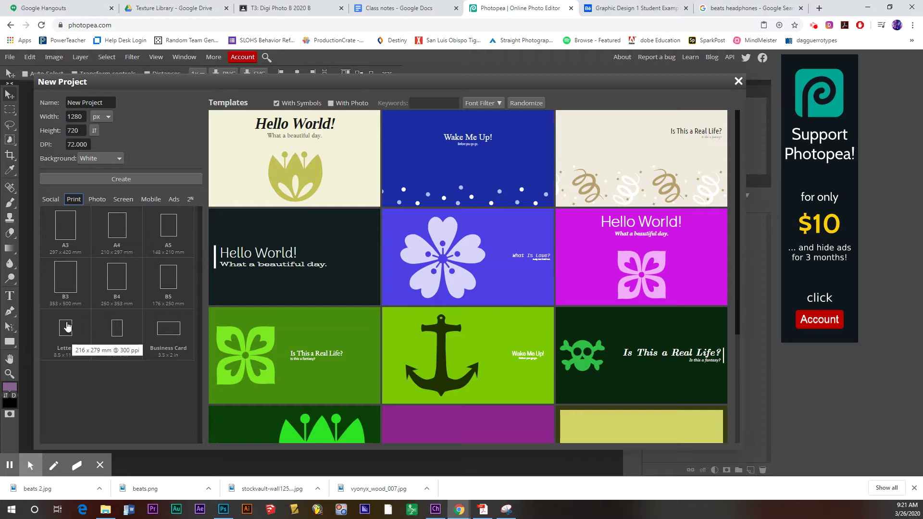
left_click(66, 328)
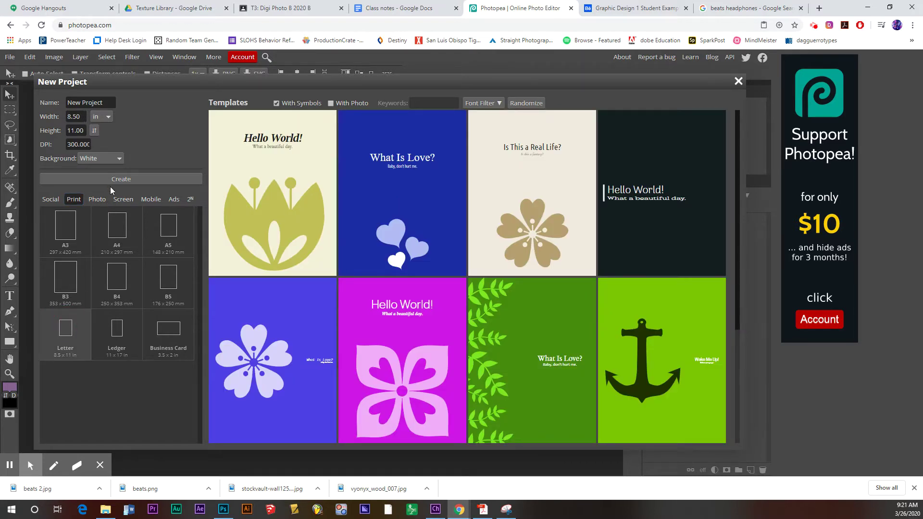
left_click(94, 131)
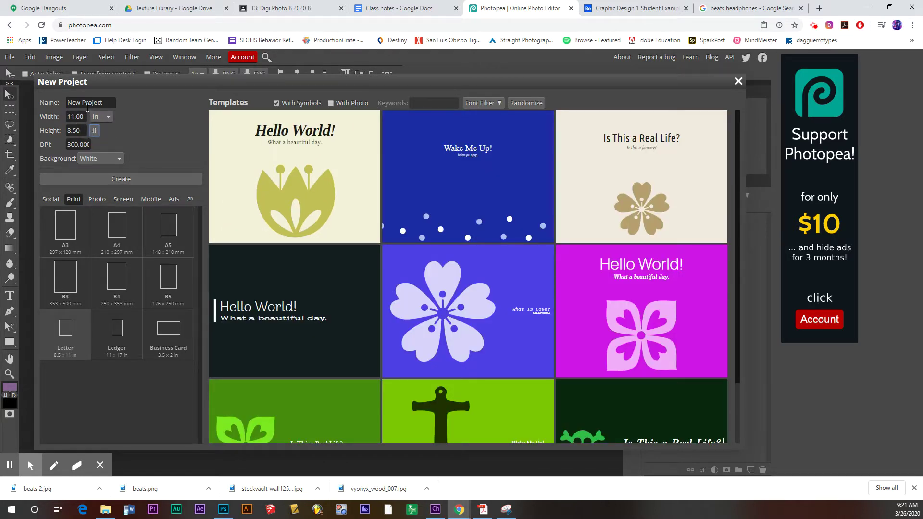
left_click(127, 180)
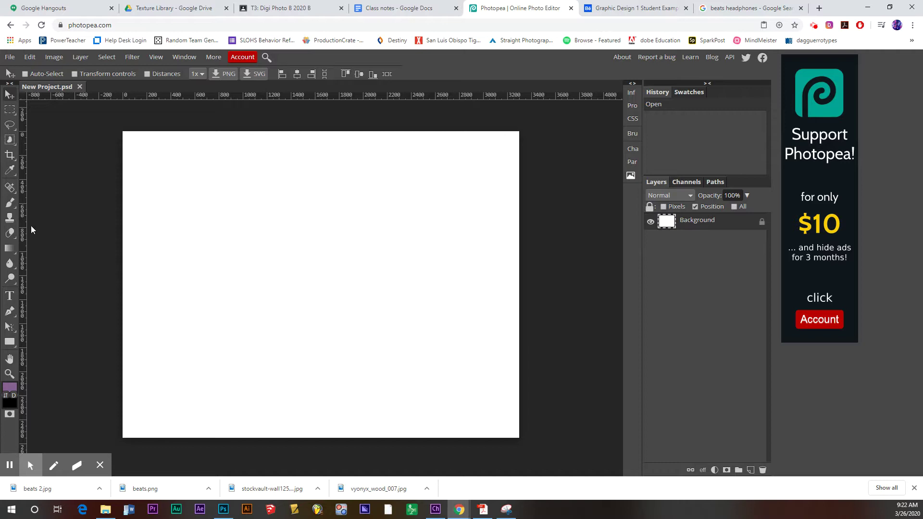
- Add vertical guides near the left and right edges and horizontal guides near the top and bottom
left_click_drag(23, 230, 133, 240)
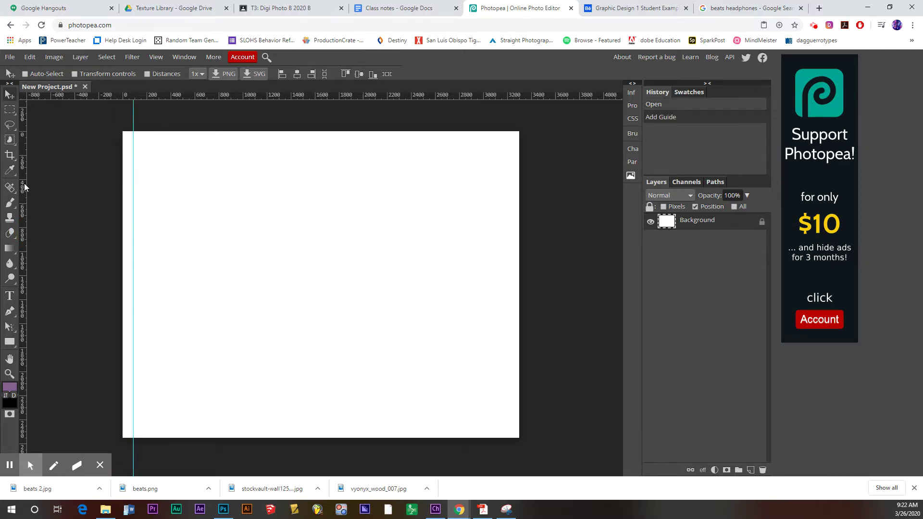
left_click_drag(24, 187, 508, 210)
left_click_drag(455, 96, 460, 142)
left_click_drag(440, 94, 461, 429)
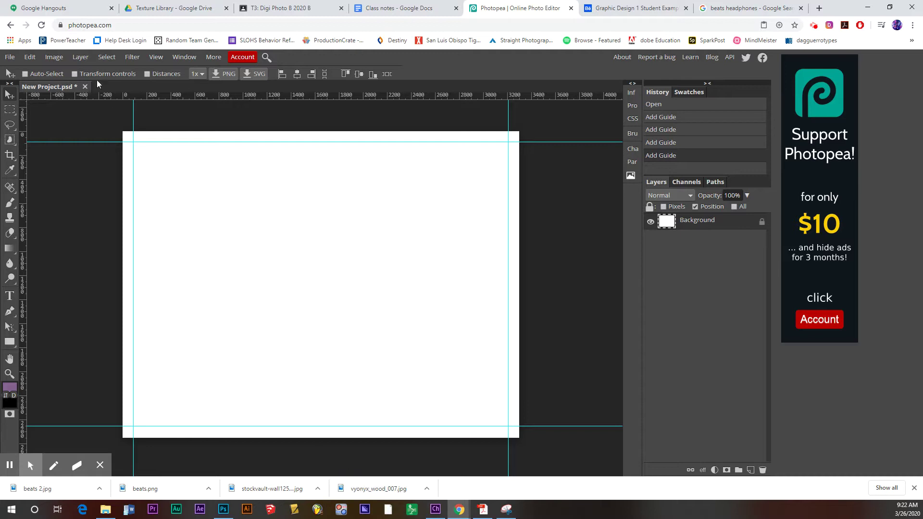
- Open beats 2, beats, vyonyx_wood_007 and the brick wall image together from Downloads
left_click(10, 56)
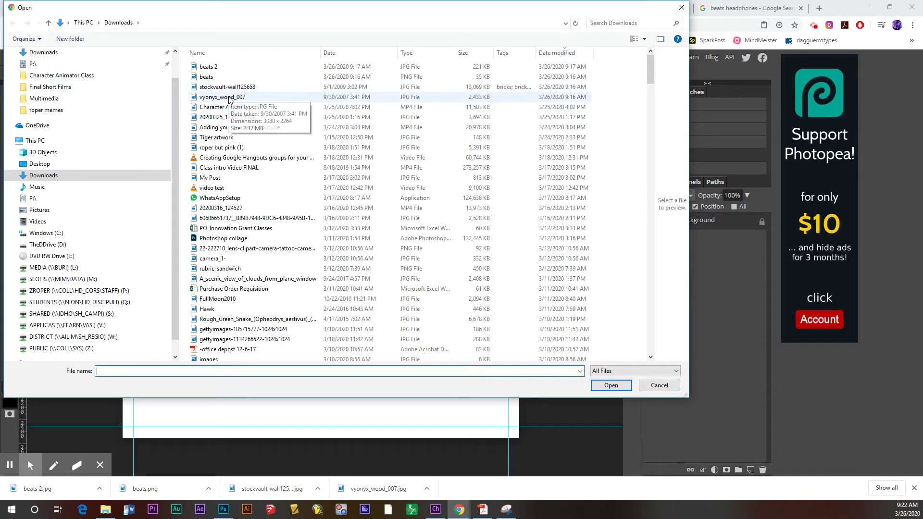
left_click(222, 97)
left_click(211, 67, "shift")
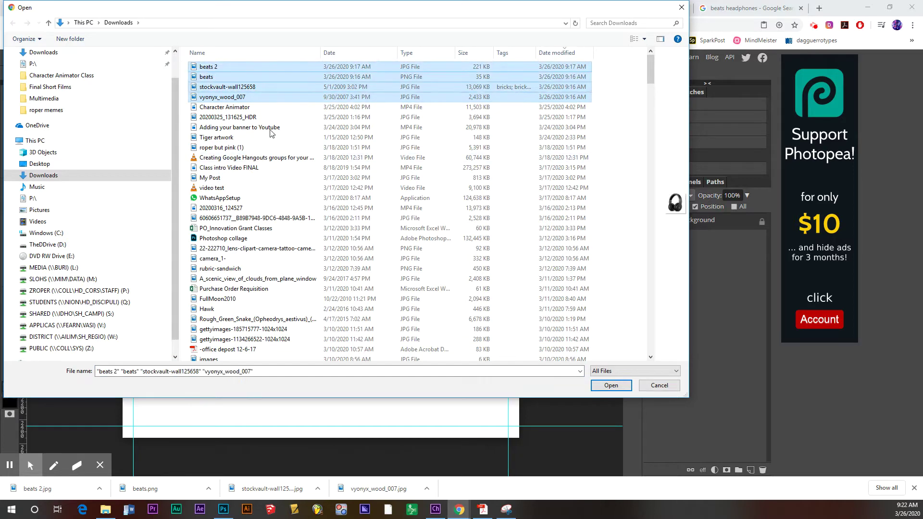
left_click(610, 384)
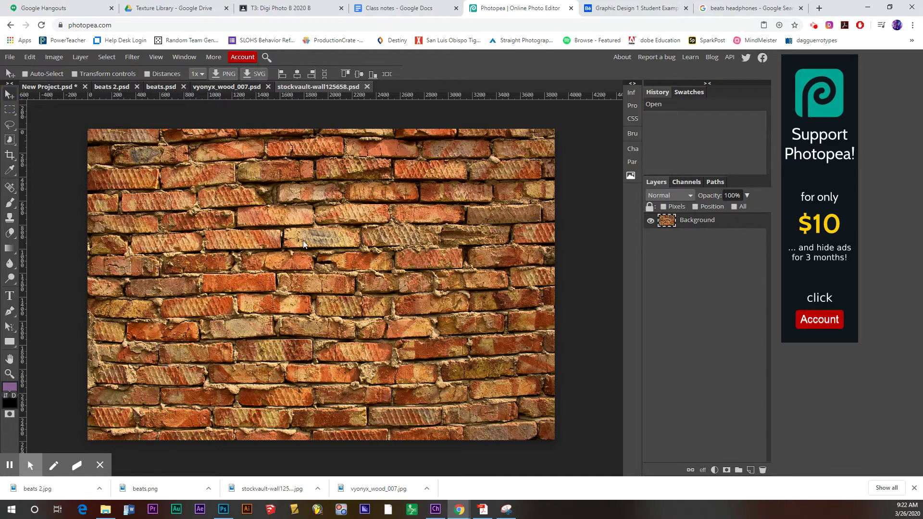
- Bring the brick wall into New Project, rename its layer Bricks, and move it up
left_click_drag(302, 240, 316, 219)
left_click_drag(344, 327, 353, 275)
double_click(705, 220)
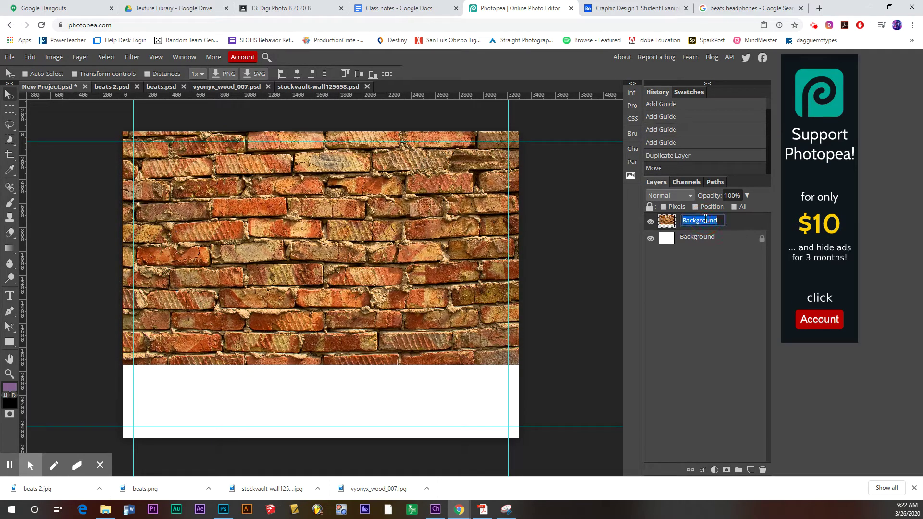
type("Bricks")
key("Return")
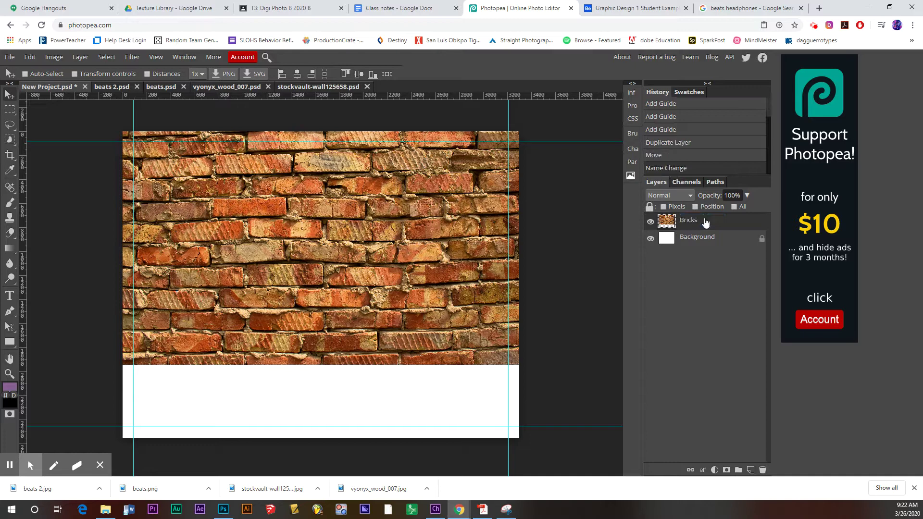
left_click_drag(373, 338, 374, 305)
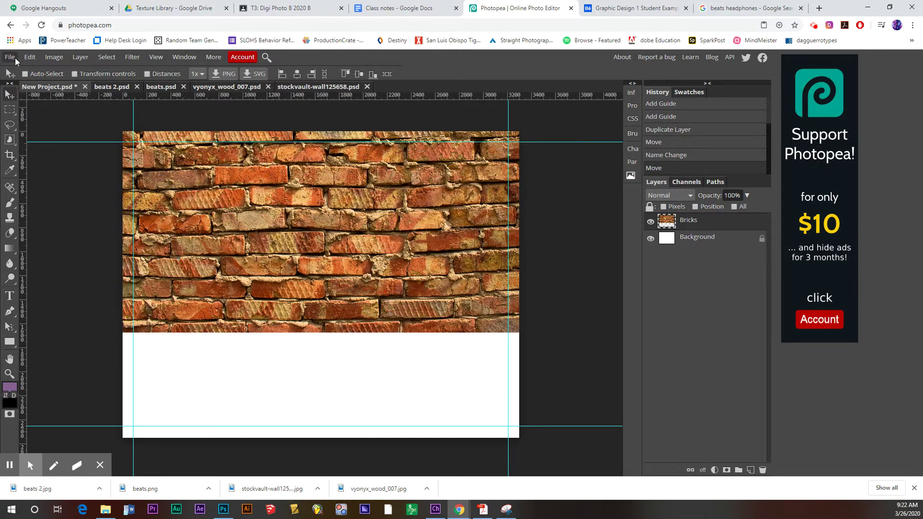
- Free-transform the Bricks layer to 85% and position it across the canvas top
left_click(30, 57)
left_click(75, 264)
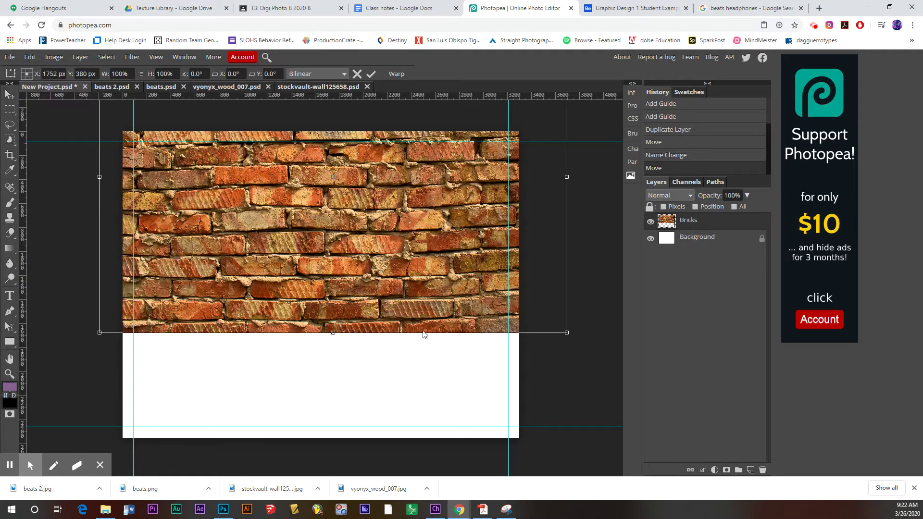
left_click_drag(556, 325, 518, 295)
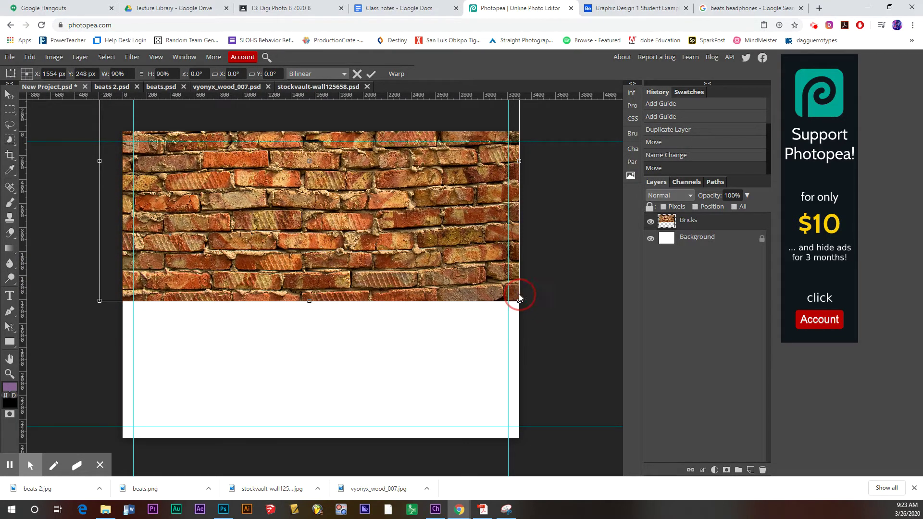
left_click_drag(99, 300, 123, 299)
left_click(272, 258)
left_click_drag(271, 258, 272, 288)
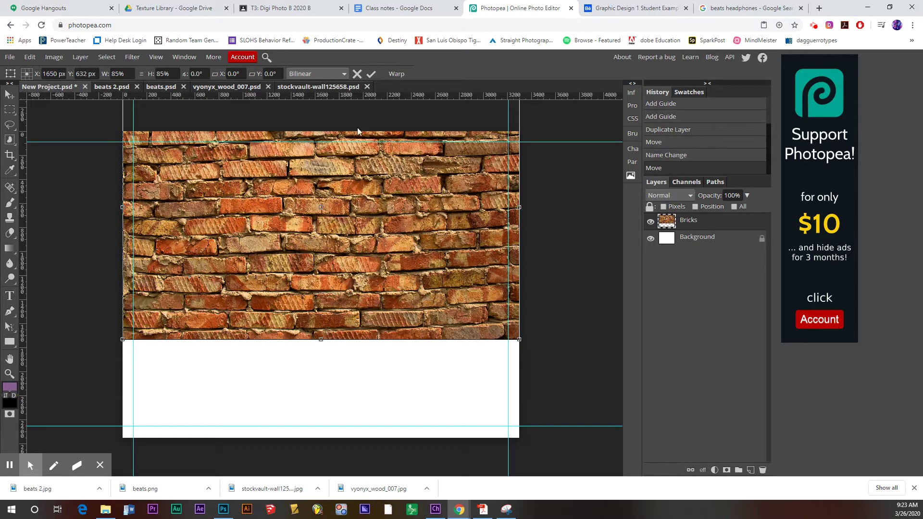
left_click(370, 74)
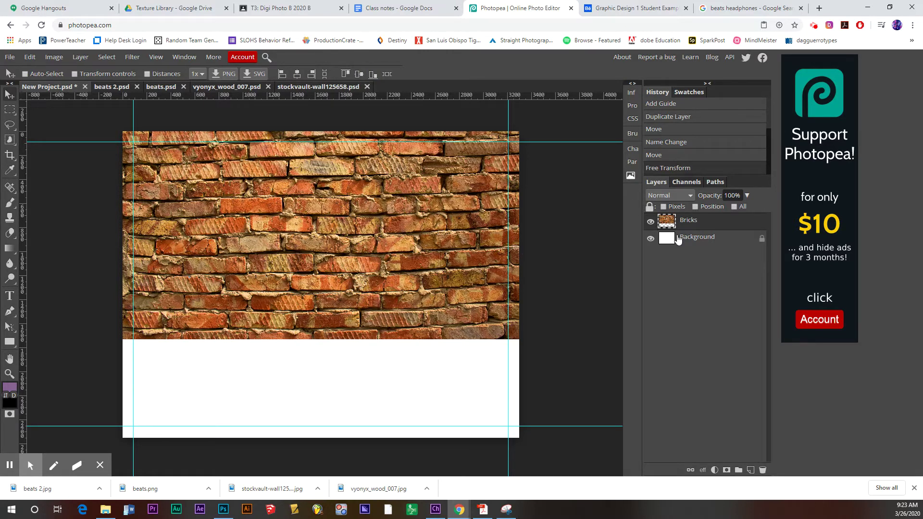
- Apply a Black & White adjustment to Bricks with Red at -38 and Yellow at 68
left_click(55, 57)
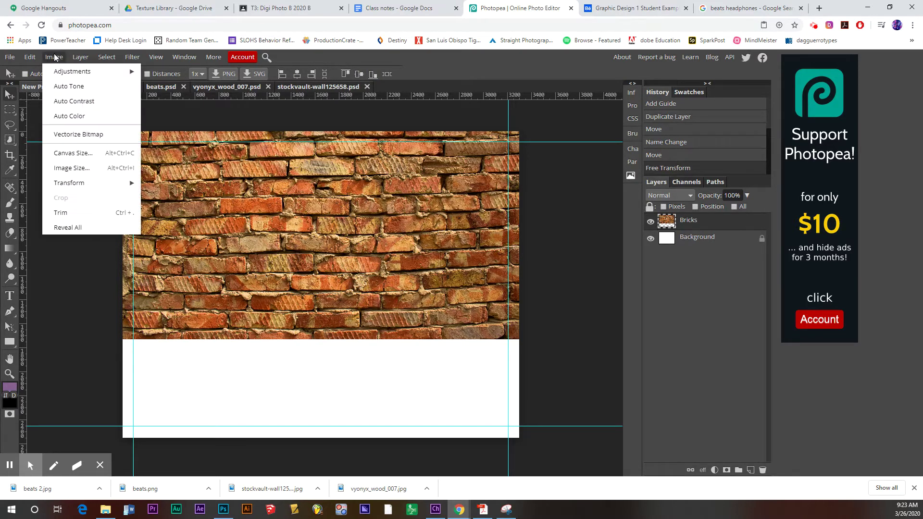
mouse_move(62, 71)
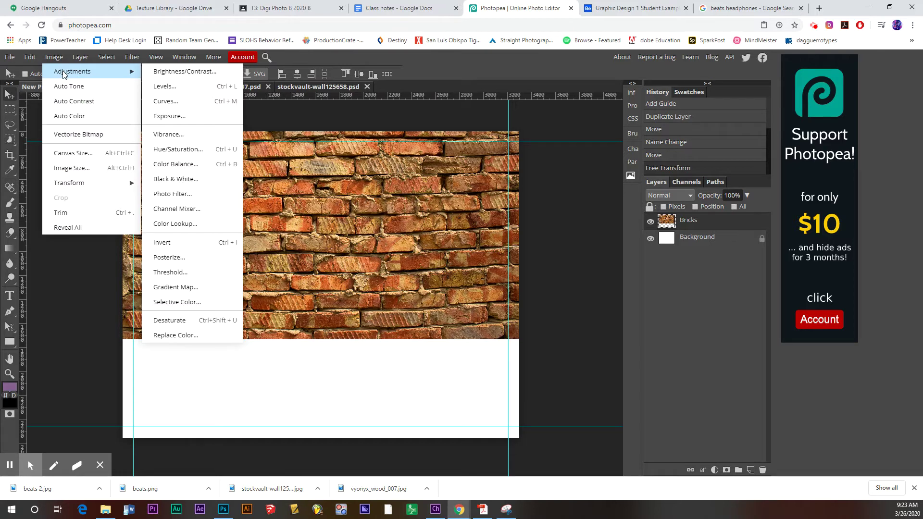
left_click(182, 181)
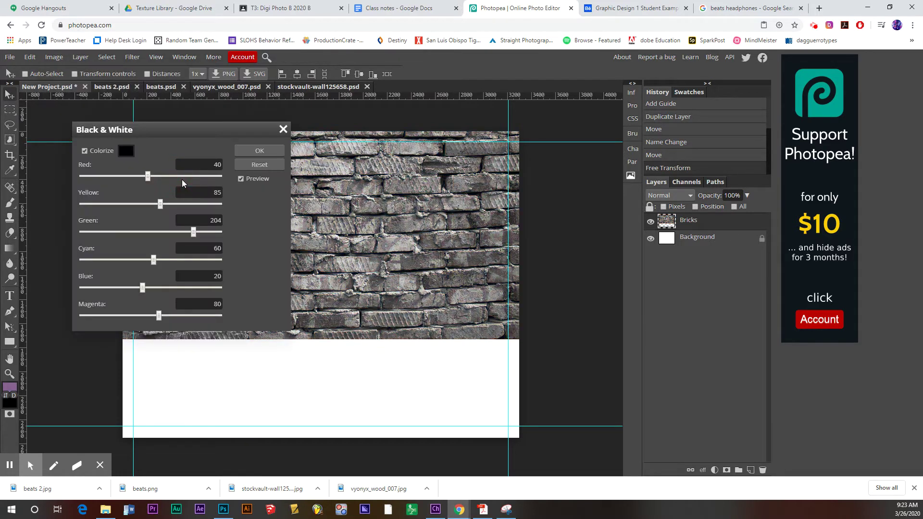
left_click_drag(147, 176, 126, 176)
left_click_drag(160, 203, 156, 205)
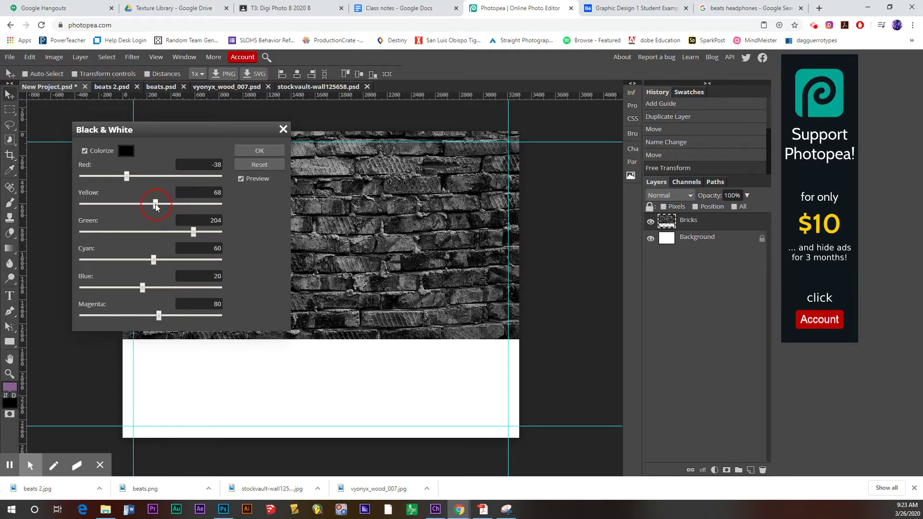
left_click(263, 152)
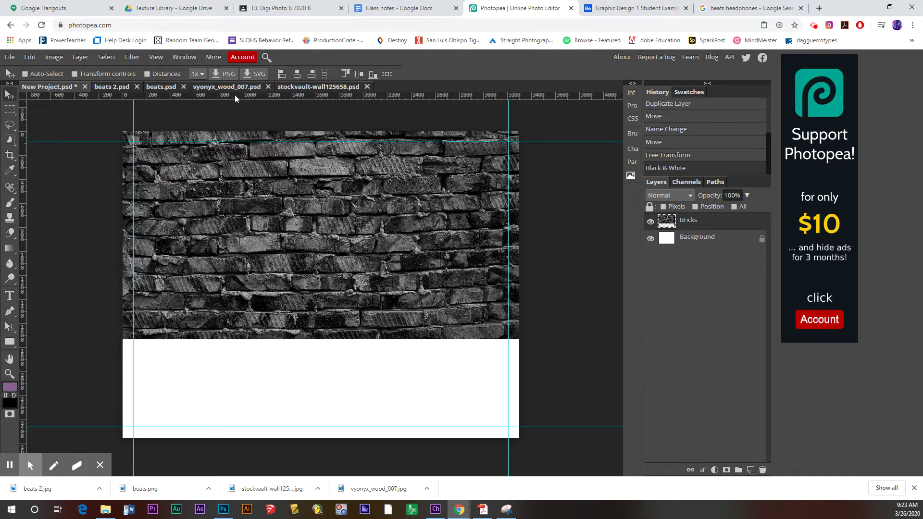
- Close the brick source and drop the vyonyx_wood_007 layer into New Project above Bricks
left_click(366, 87)
left_click(249, 90)
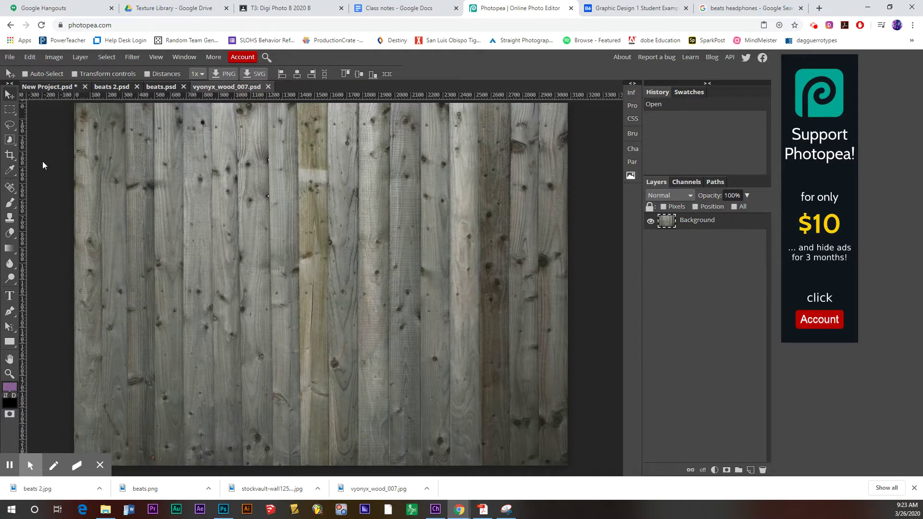
left_click_drag(256, 234, 210, 221)
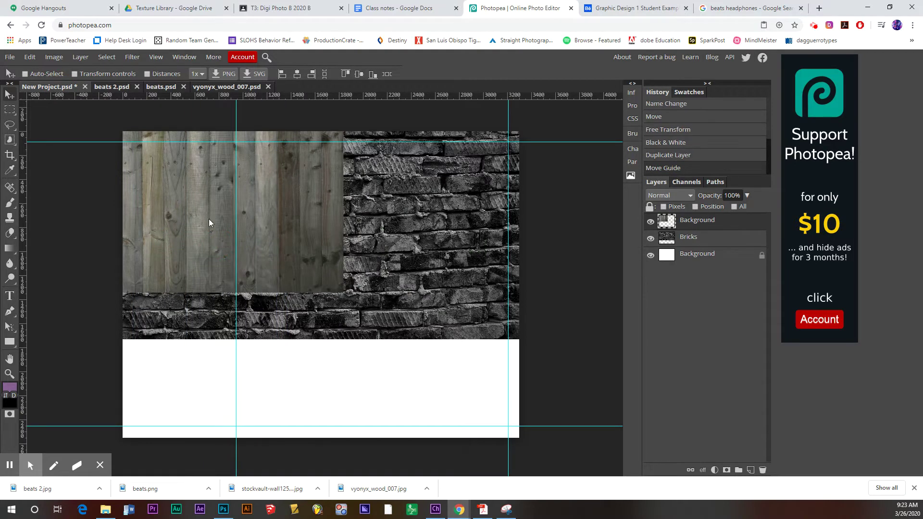
left_click(305, 231)
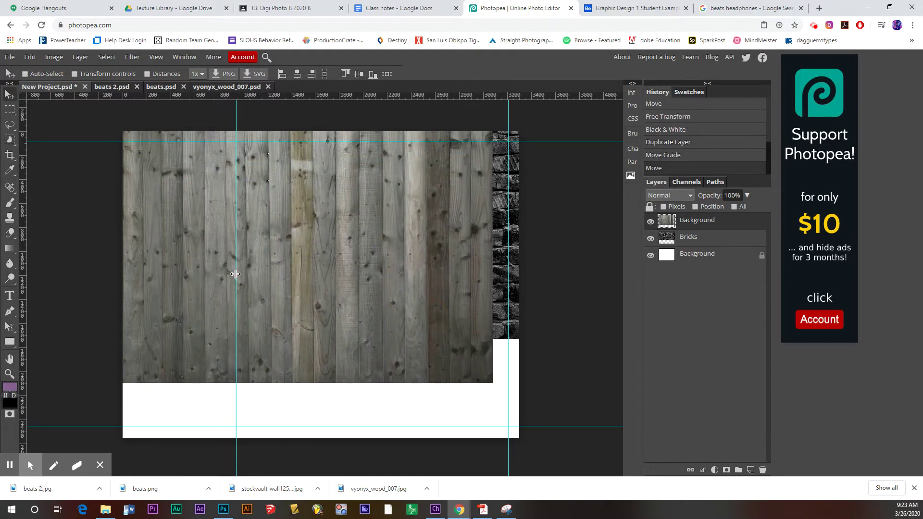
left_click_drag(235, 274, 274, 305)
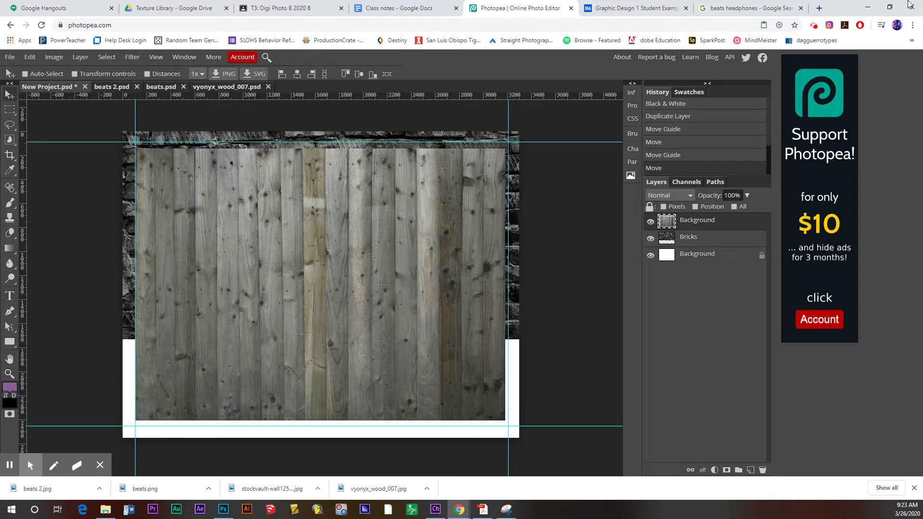
left_click(635, 8)
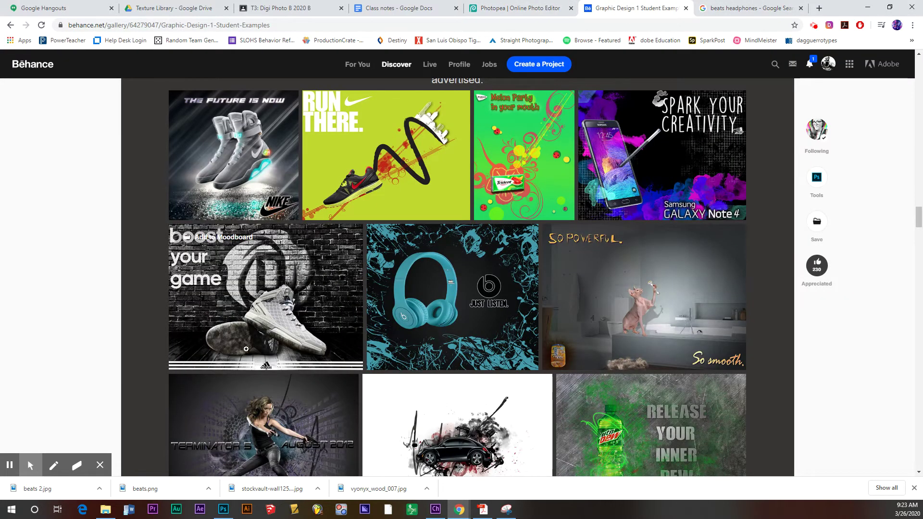
left_click(286, 344)
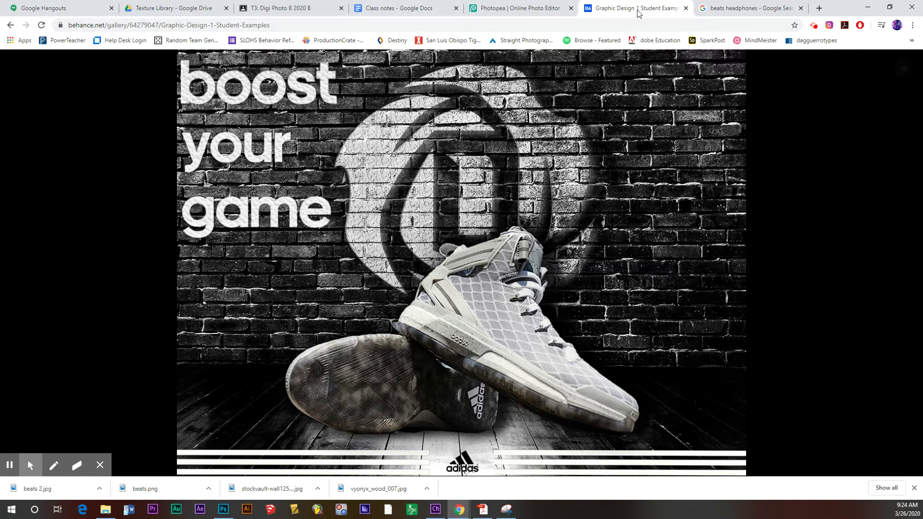
left_click(517, 8)
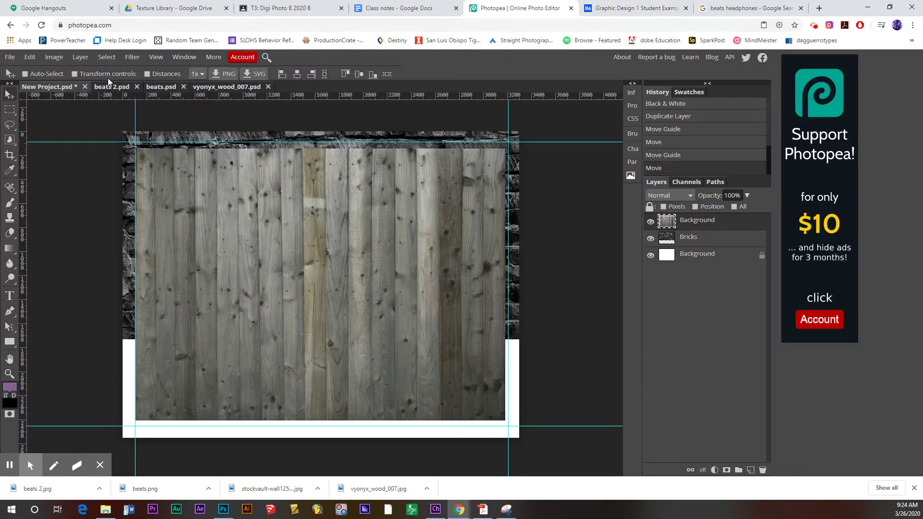
- Perspective-transform the wood into a floor and lower it along the canvas bottom
left_click(30, 57)
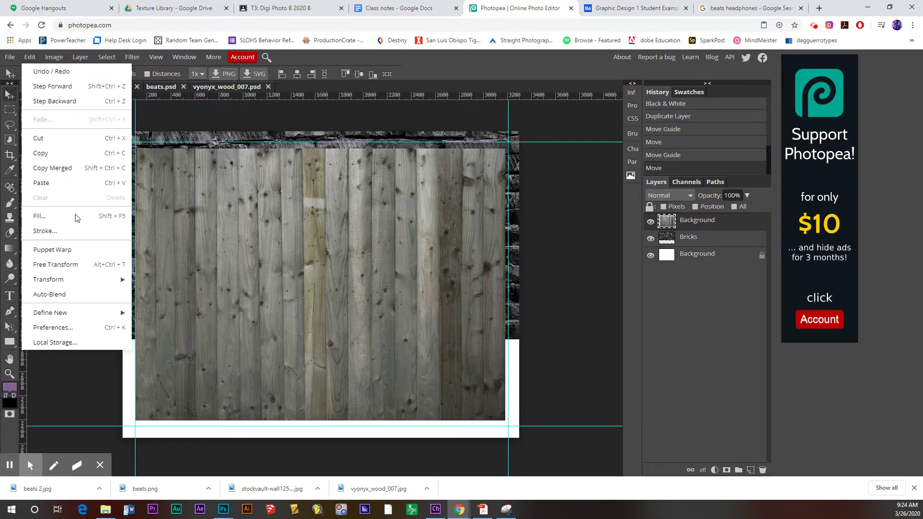
mouse_move(67, 281)
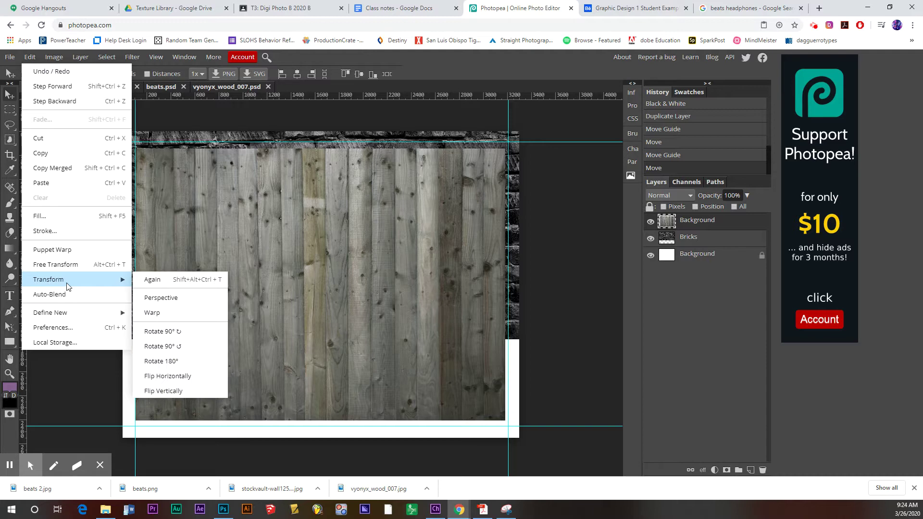
left_click(161, 298)
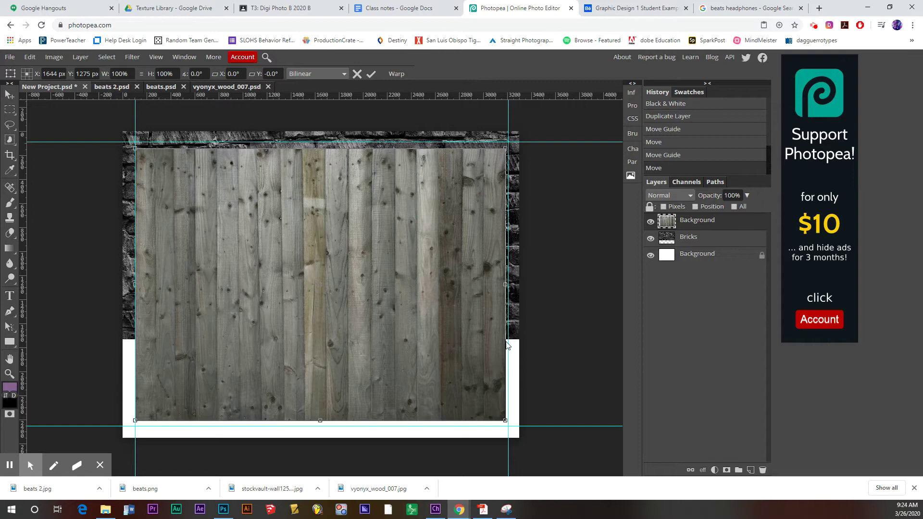
left_click_drag(504, 421, 560, 416)
left_click_drag(587, 387, 786, 336)
left_click(786, 336)
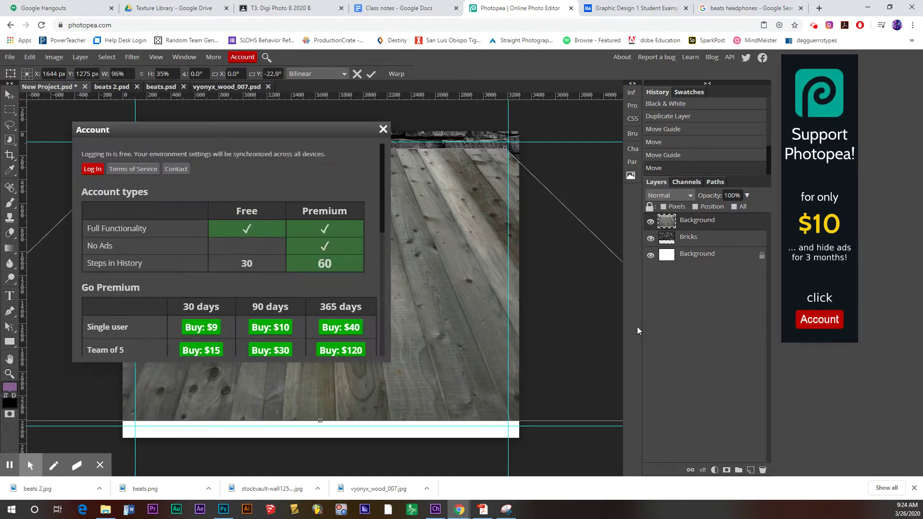
left_click(383, 129)
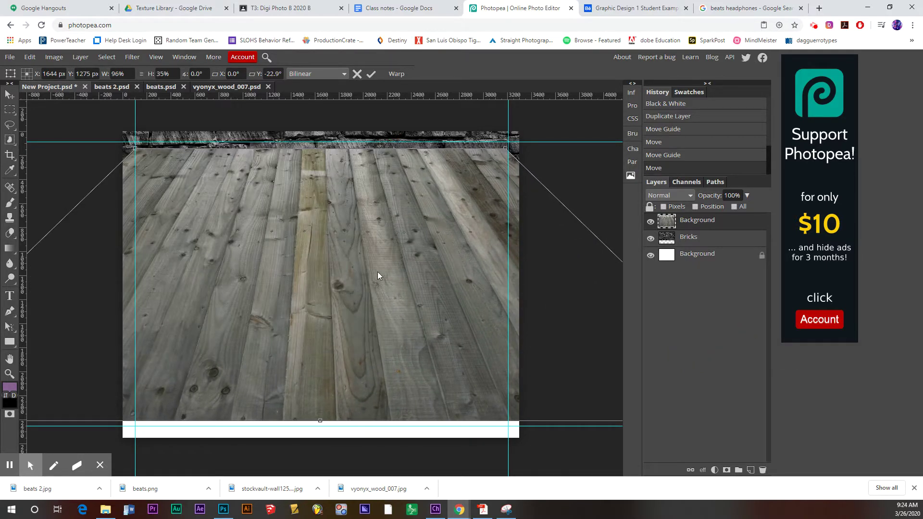
left_click_drag(378, 276, 384, 381)
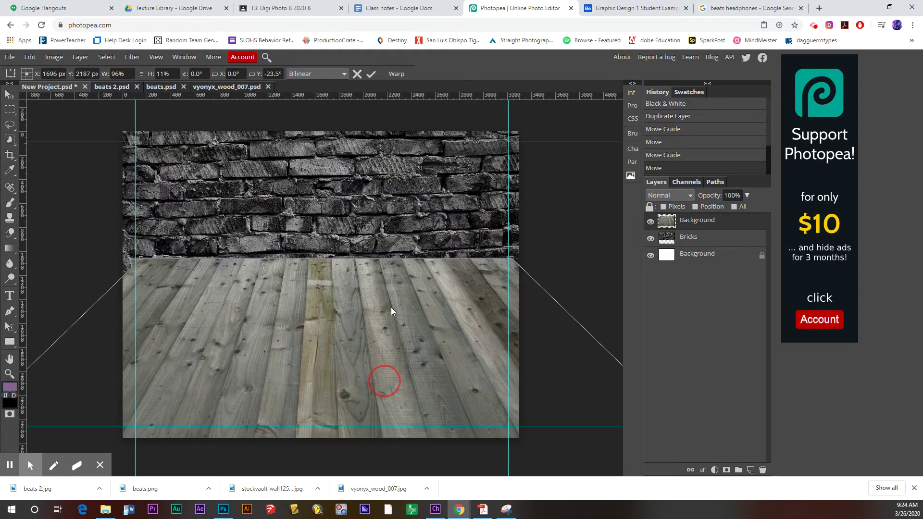
left_click_drag(391, 308, 386, 352)
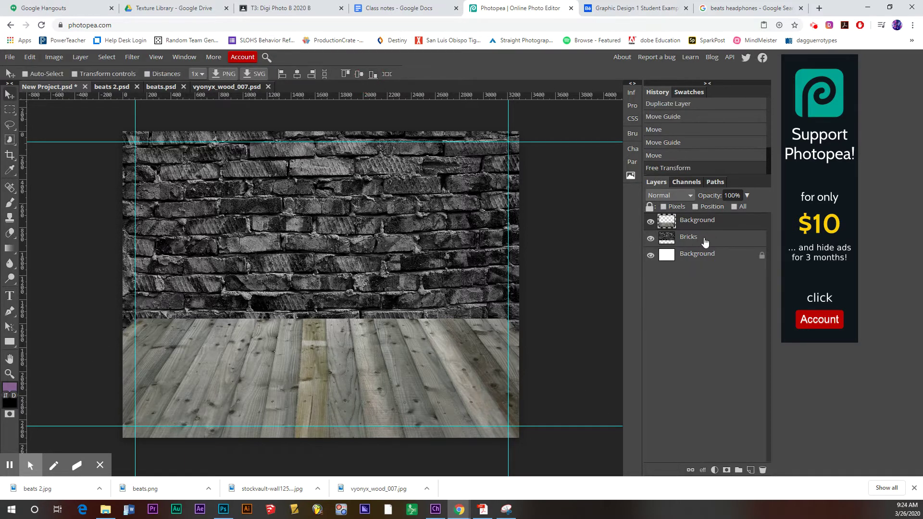
- Rename the wood layer Wood and stack it below Bricks
double_click(695, 220)
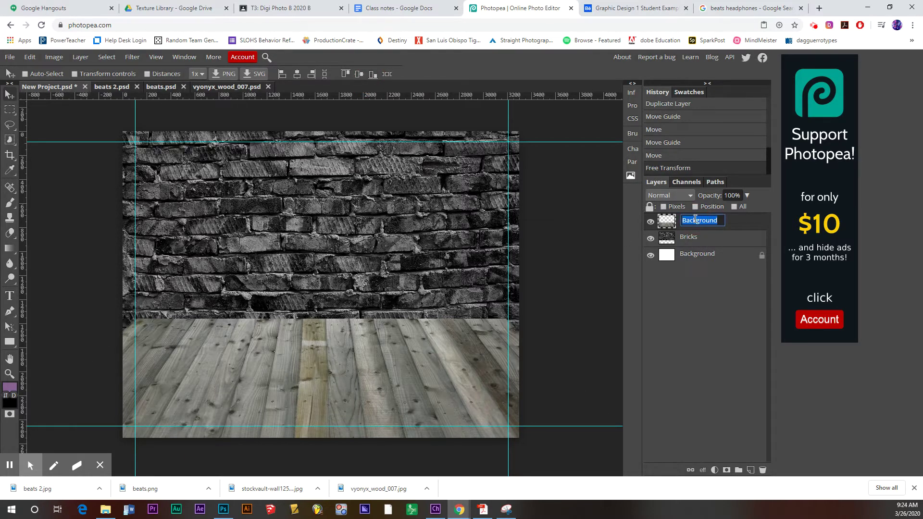
type("Wood")
key("Return")
left_click_drag(696, 219, 700, 247)
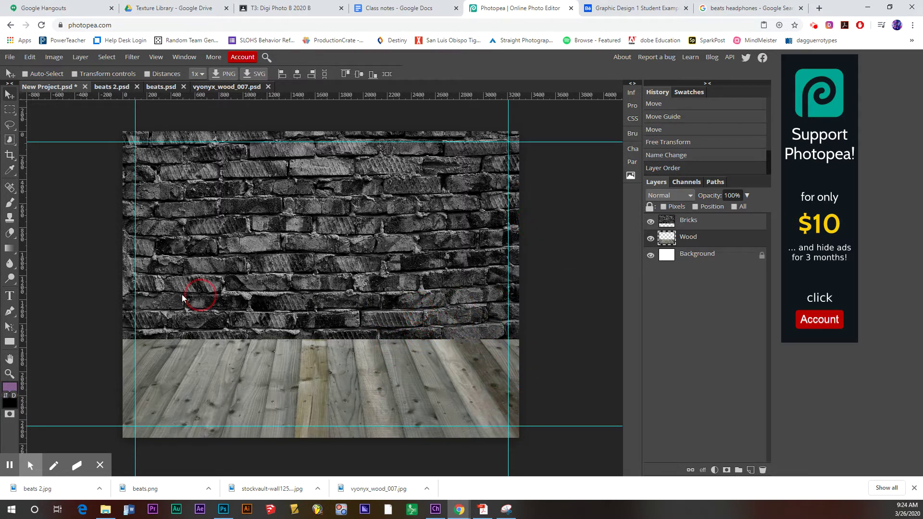
- Switch to the Burn Tool with an 800 px brush at 18% hardness
right_click(11, 281)
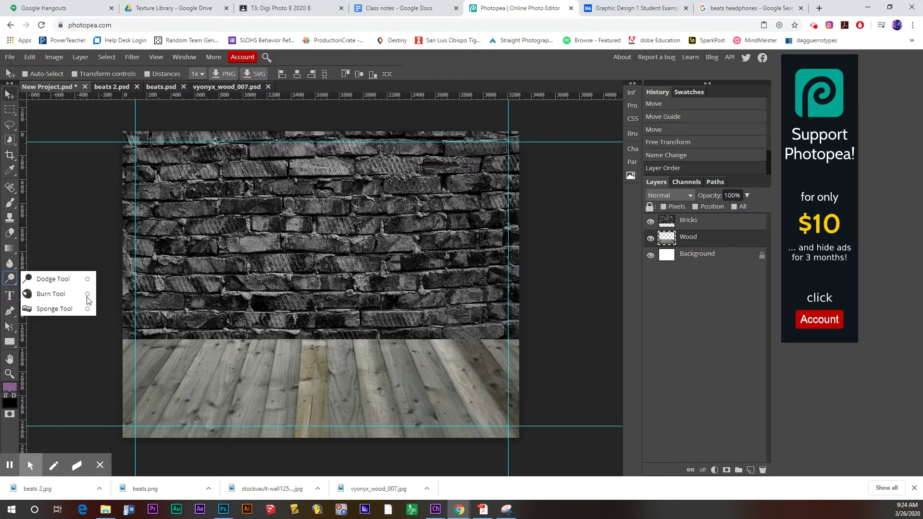
left_click(67, 294)
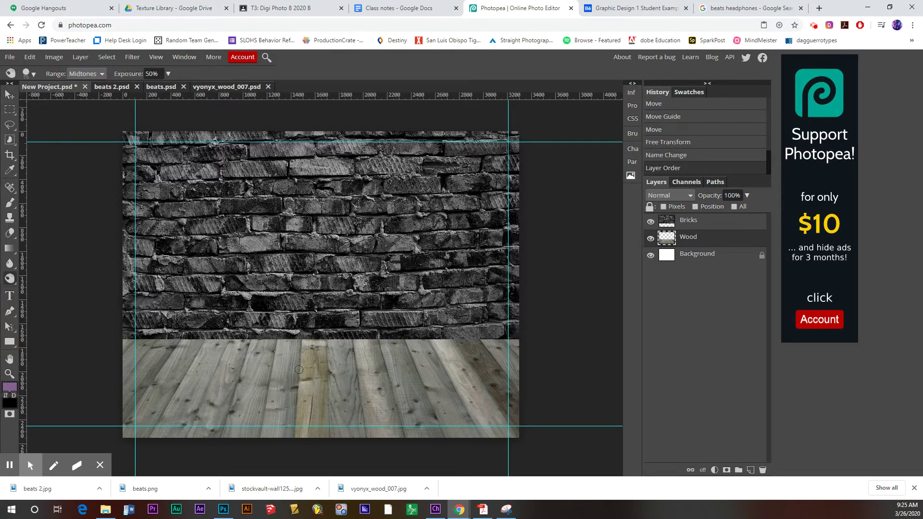
key("bracketright")
key("bracketright")
key("bracketright")
key("bracketright")
key("bracketright")
key("bracketright")
key("bracketright")
left_click(34, 74)
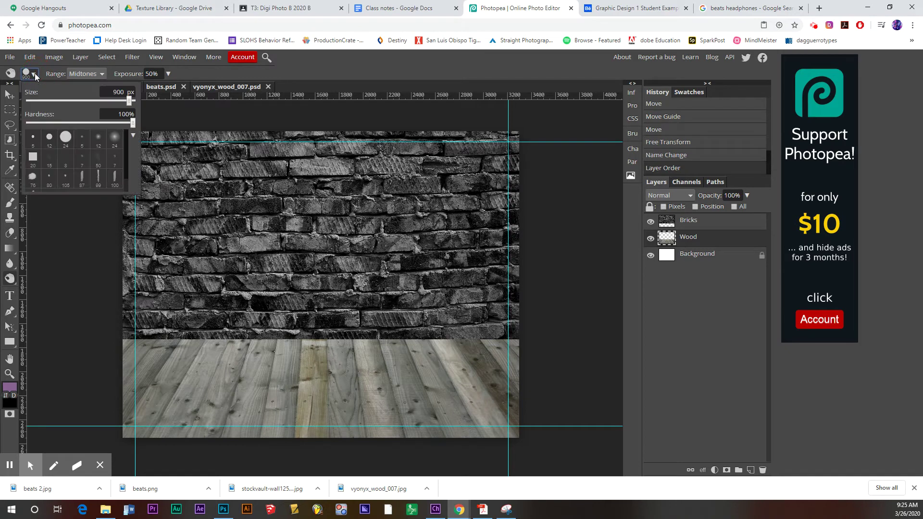
left_click(128, 122)
left_click_drag(127, 122, 41, 126)
left_click(556, 351)
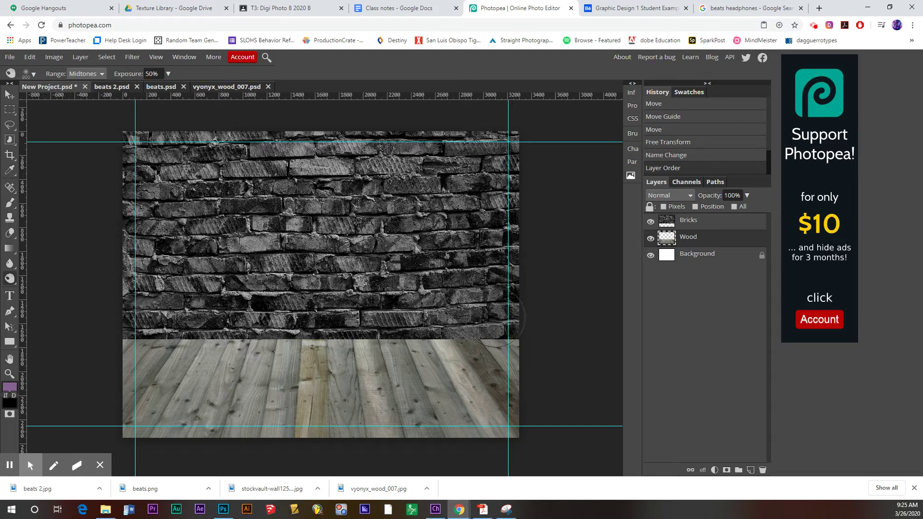
- Burn the edges and bottom of the wood floor to darken them
mouse_move(517, 365)
left_mouse_down()
mouse_move(539, 397)
mouse_move(494, 442)
mouse_move(533, 387)
mouse_move(528, 342)
mouse_move(534, 404)
mouse_move(473, 447)
mouse_move(410, 463)
mouse_move(173, 385)
mouse_move(154, 356)
mouse_move(108, 366)
mouse_move(141, 464)
mouse_move(102, 340)
mouse_move(114, 377)
mouse_move(204, 462)
mouse_move(159, 447)
mouse_move(117, 330)
mouse_move(163, 294)
mouse_move(138, 317)
mouse_move(128, 346)
mouse_move(163, 450)
left_mouse_up()
mouse_move(457, 461)
left_mouse_down()
mouse_move(506, 425)
mouse_move(521, 339)
mouse_move(469, 429)
mouse_move(439, 445)
mouse_move(500, 333)
mouse_move(186, 319)
mouse_move(91, 325)
mouse_move(525, 313)
mouse_move(356, 338)
mouse_move(145, 337)
mouse_move(470, 313)
mouse_move(486, 319)
mouse_move(177, 329)
mouse_move(196, 319)
mouse_move(422, 319)
mouse_move(581, 343)
left_mouse_up()
key("bracketleft")
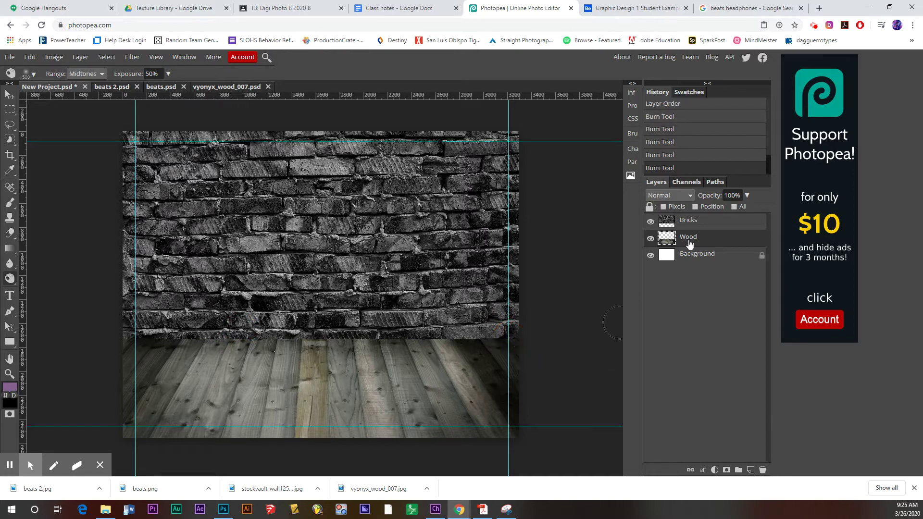
- Burn the Bricks layer's right and bottom edges with a 1000 px brush
left_click(691, 221)
key("bracketright")
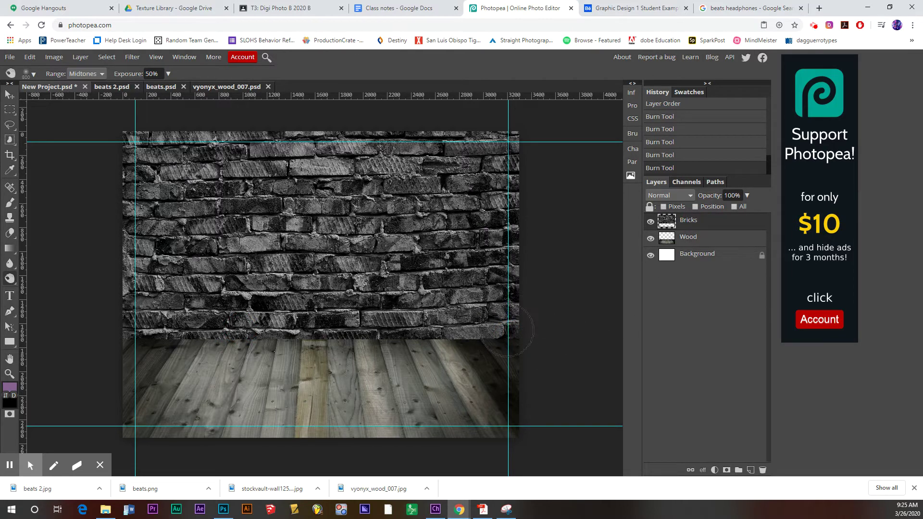
mouse_move(510, 331)
left_mouse_down()
mouse_move(515, 270)
mouse_move(516, 192)
mouse_move(493, 132)
left_mouse_up()
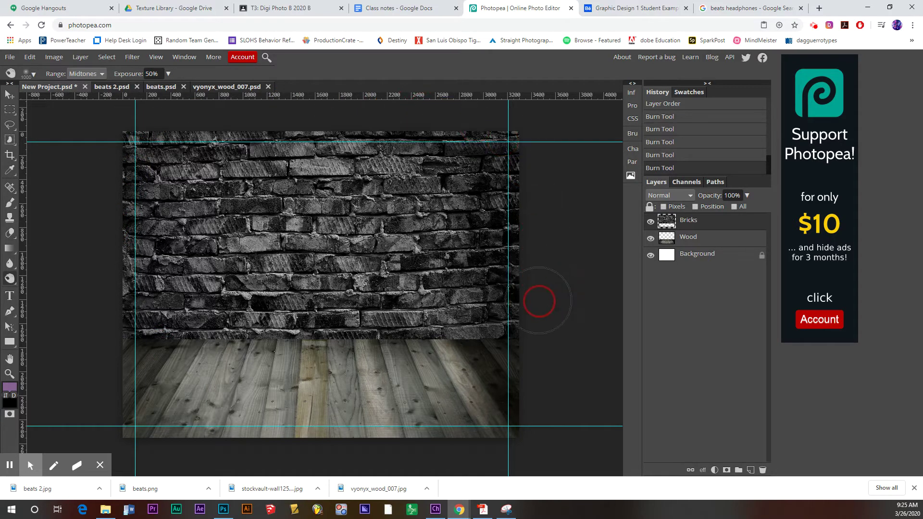
mouse_move(538, 302)
left_mouse_down()
mouse_move(485, 326)
mouse_move(147, 330)
left_mouse_up()
key("v")
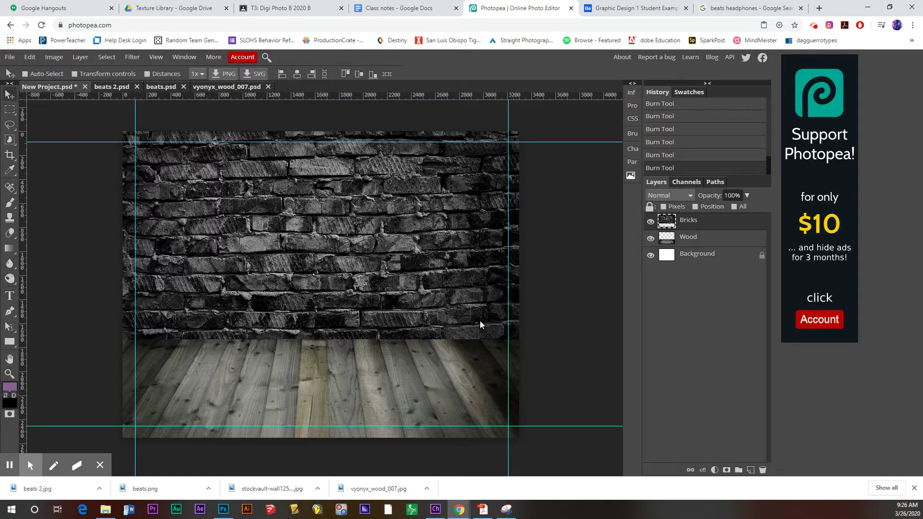
left_click(690, 237)
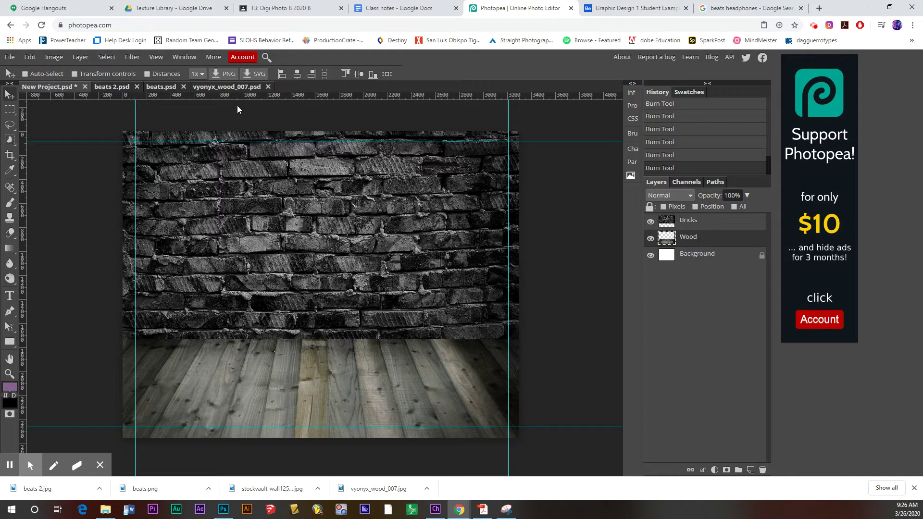
- Apply a Black & White adjustment to the Wood layer, then show beats 2.psd
left_click(54, 56)
mouse_move(123, 71)
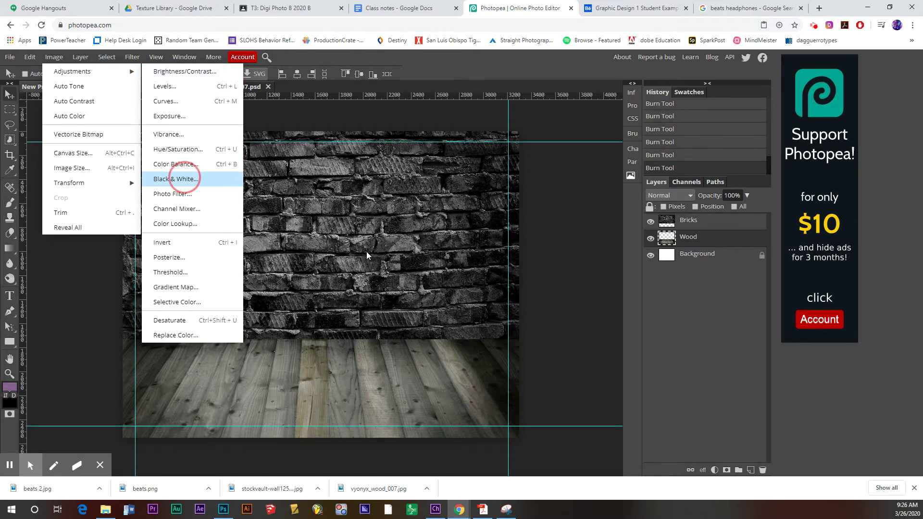
left_click(185, 179)
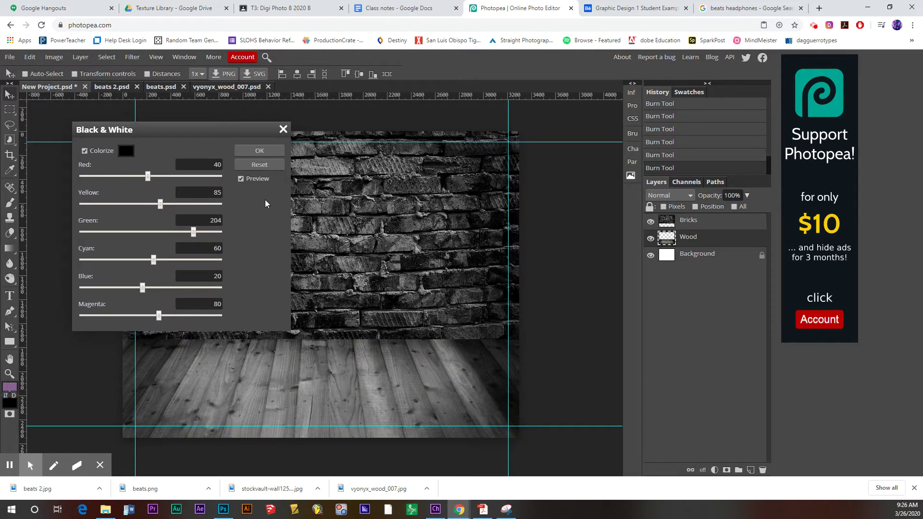
left_click(260, 150)
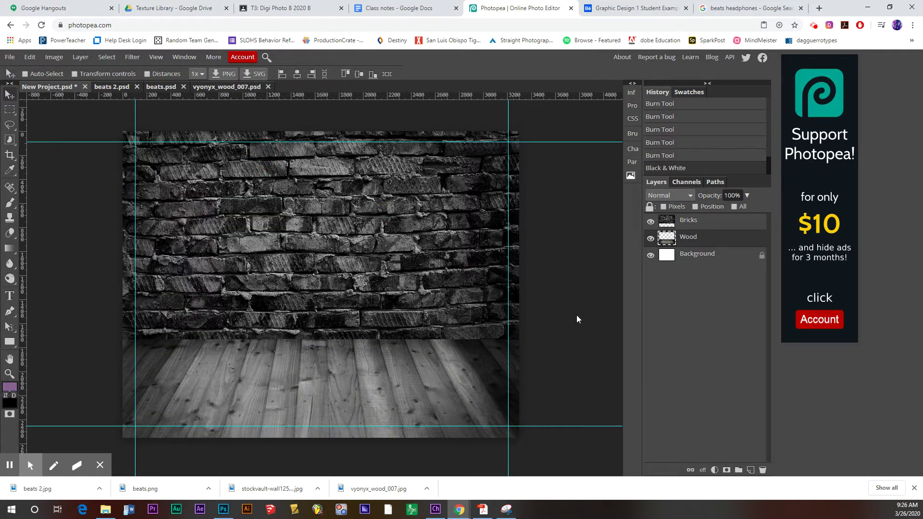
left_click(118, 87)
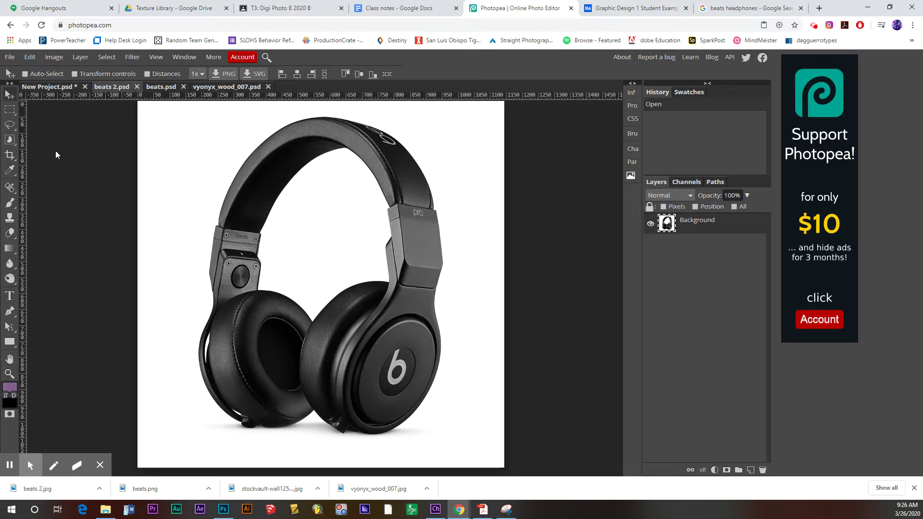
- Magic Wand the white background and the white area inside the headband
right_click(19, 140)
left_click(56, 171)
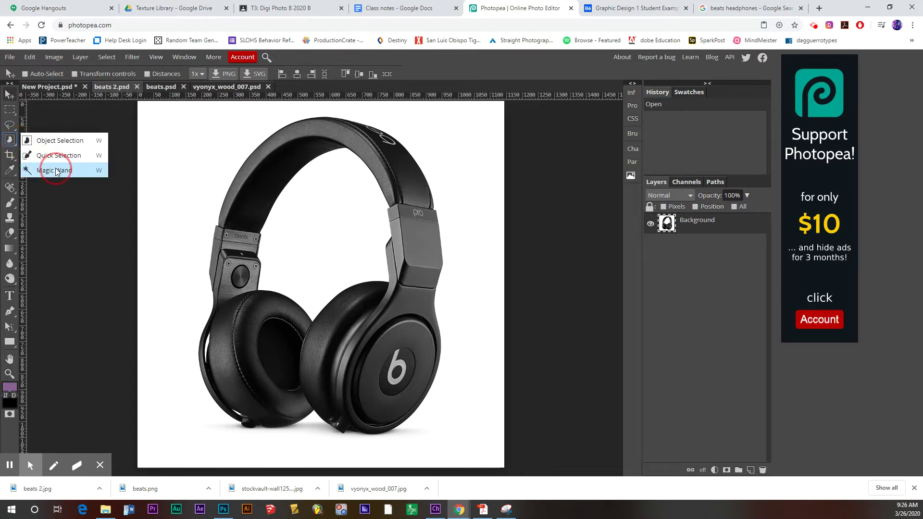
left_click(63, 171)
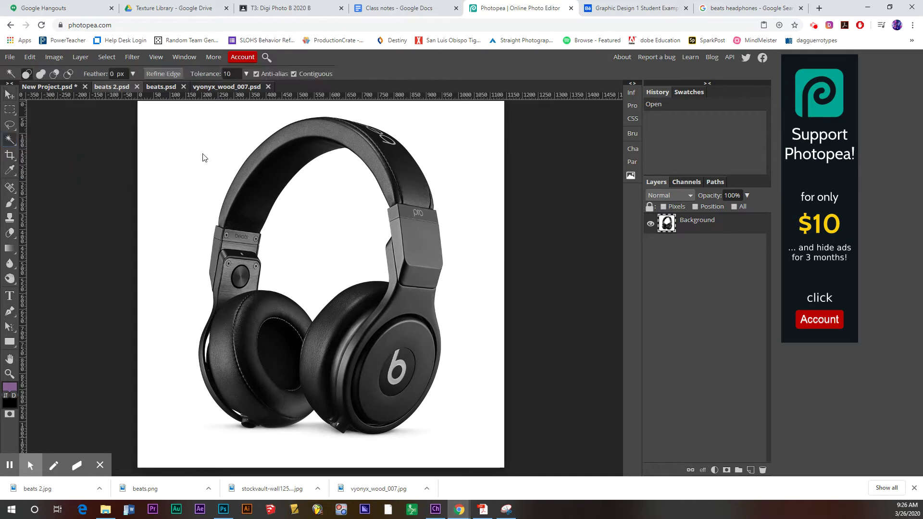
left_click(197, 151)
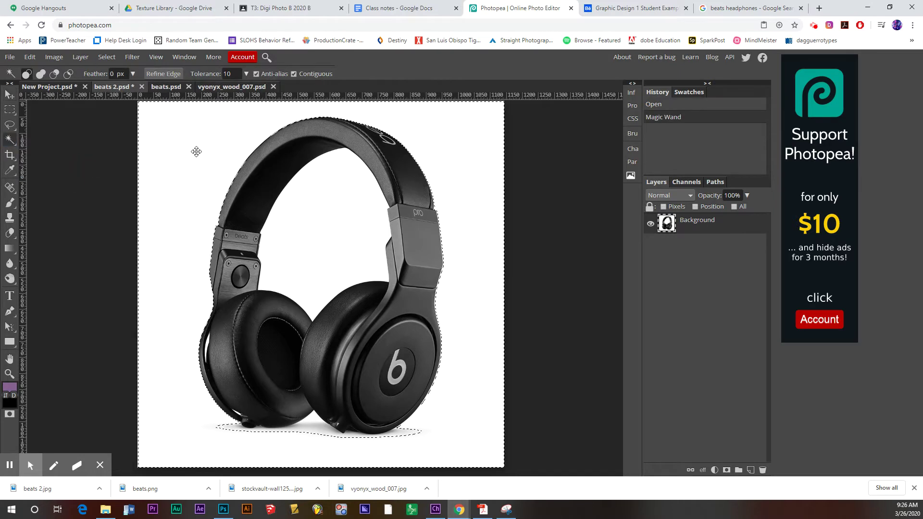
left_click(296, 217, "shift")
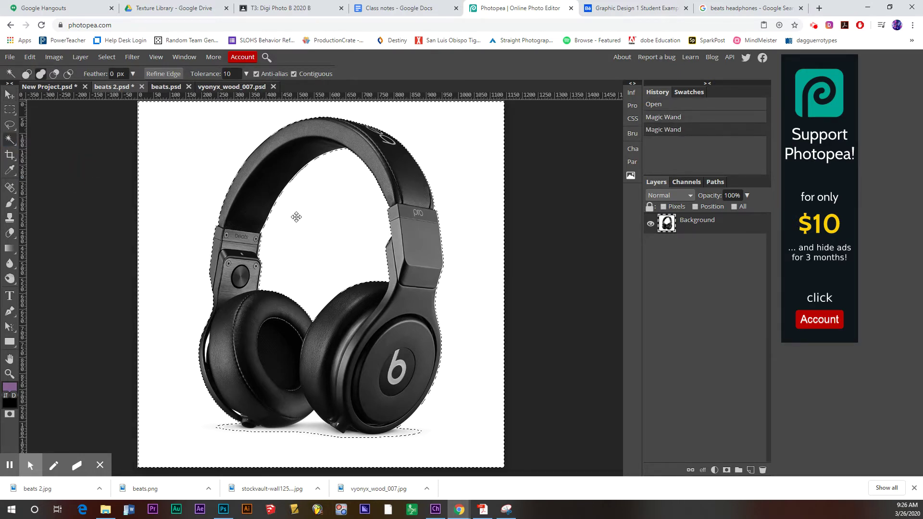
- Add the shadow beneath the ear cups to the selection, undoing a stray shift
left_click(312, 425, "shift")
left_click(315, 432, "shift")
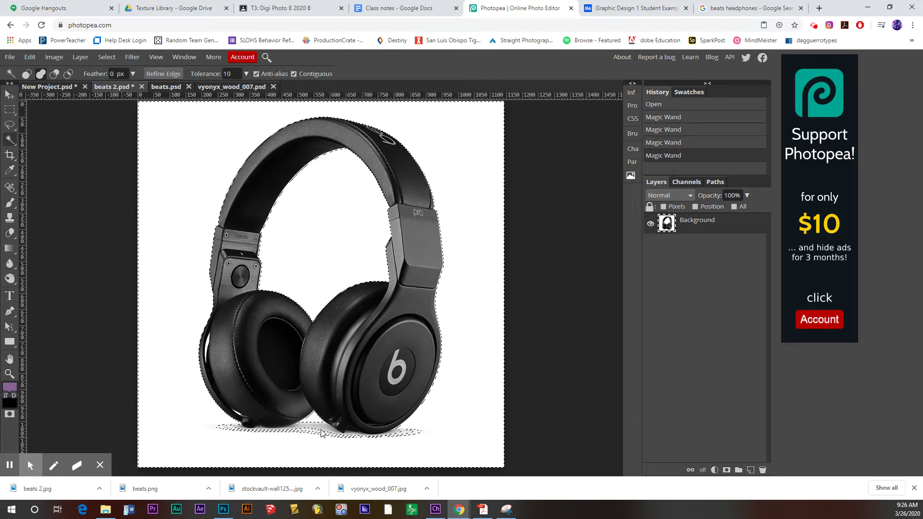
left_click(322, 430, "shift")
left_click(330, 431, "shift")
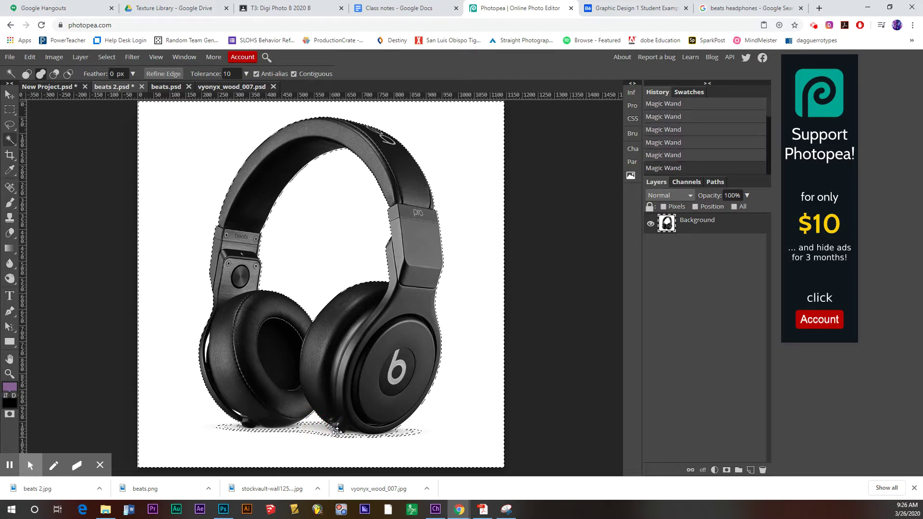
left_click_drag(337, 433, 338, 433)
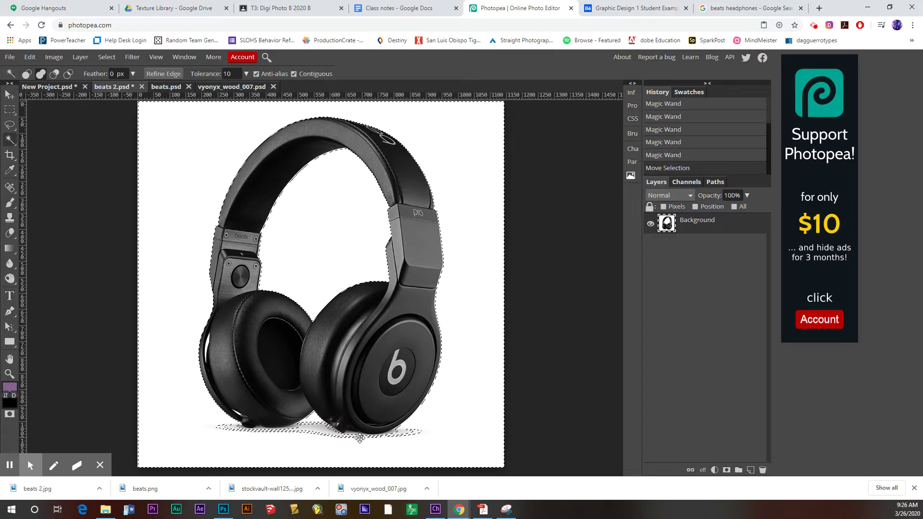
left_click_drag(416, 435, 423, 435)
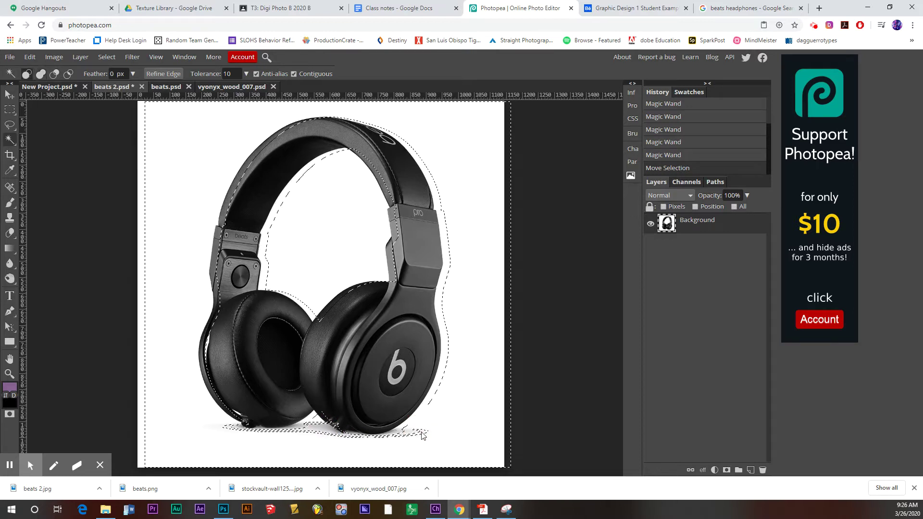
key("ctrl+z")
left_click(415, 435)
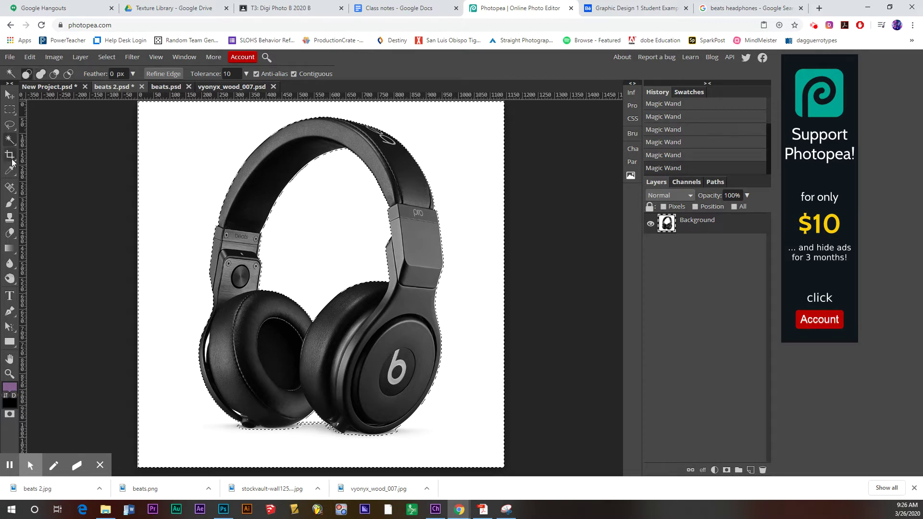
key("shift")
key("shift")
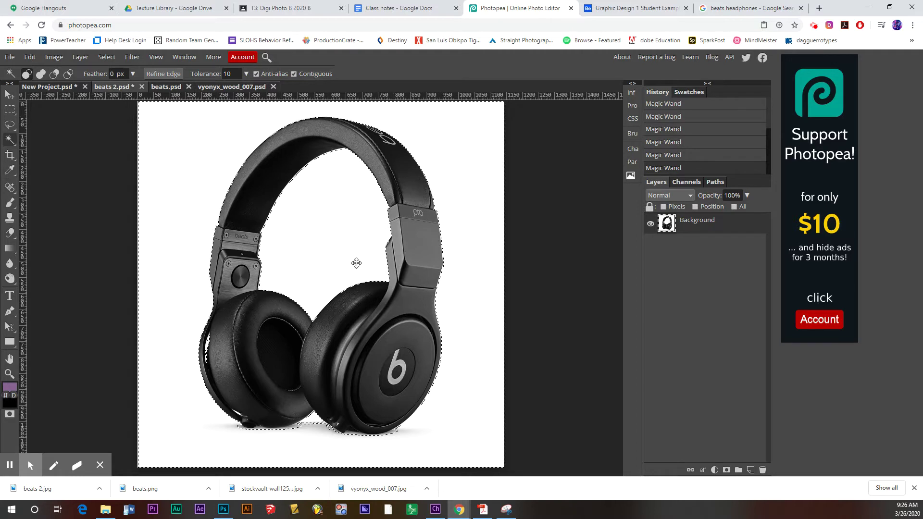
- Invert the selection onto the headphones and add a raster mask hiding the background
left_click(108, 58)
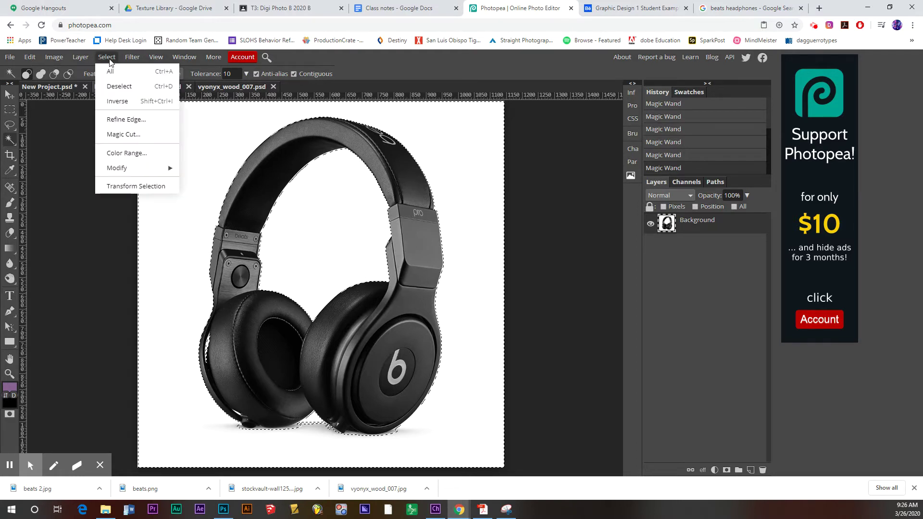
left_click(118, 101)
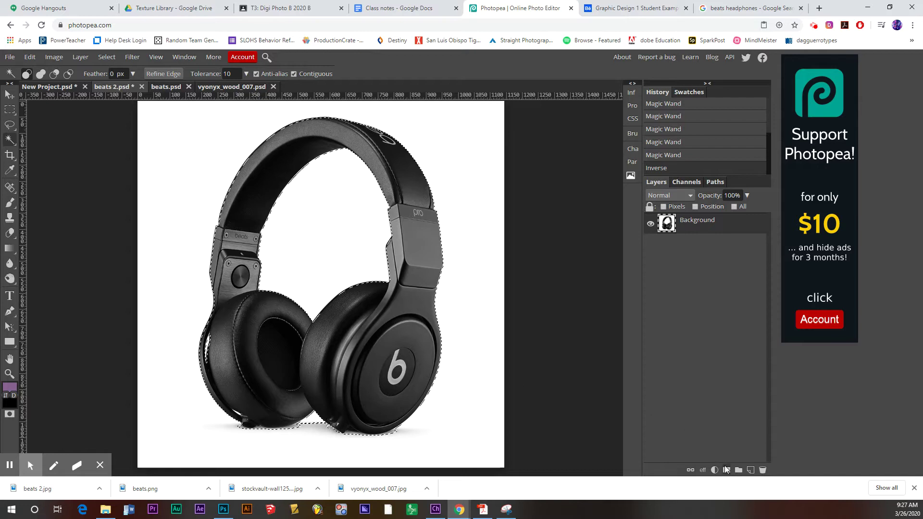
left_click(726, 470)
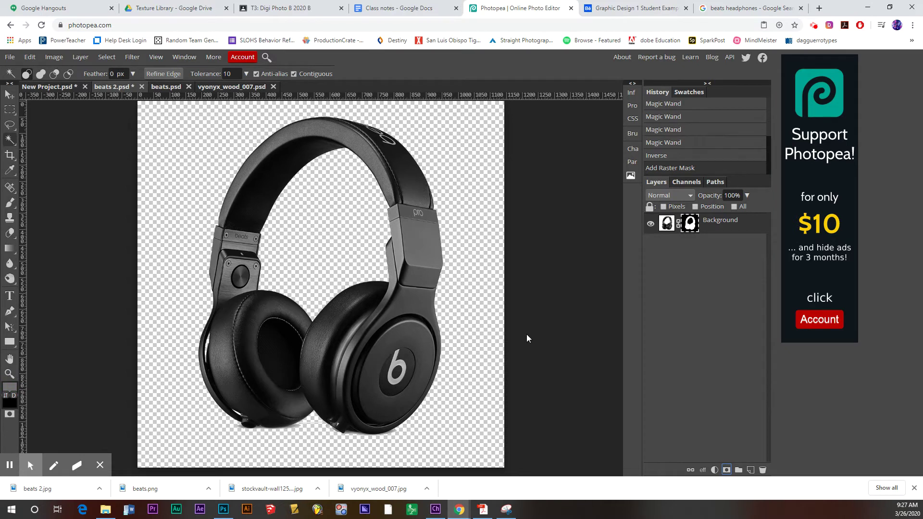
- Drag the headphones into New Project.psd, stack them above Bricks, and set them on the floor
key("v")
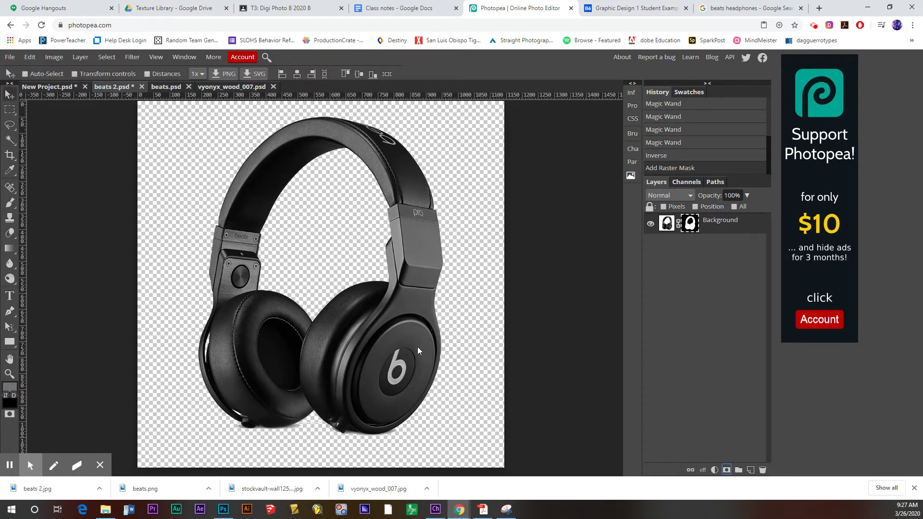
left_click_drag(417, 347, 68, 89)
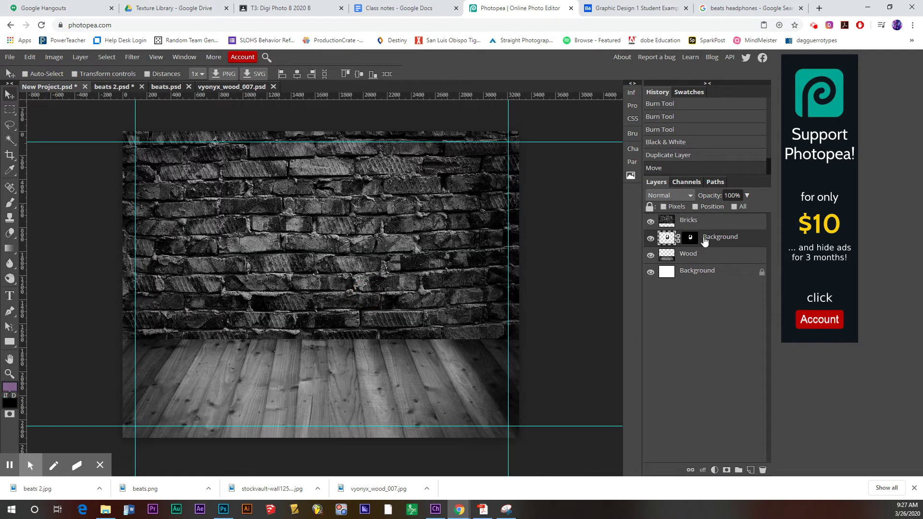
left_click_drag(714, 238, 714, 214)
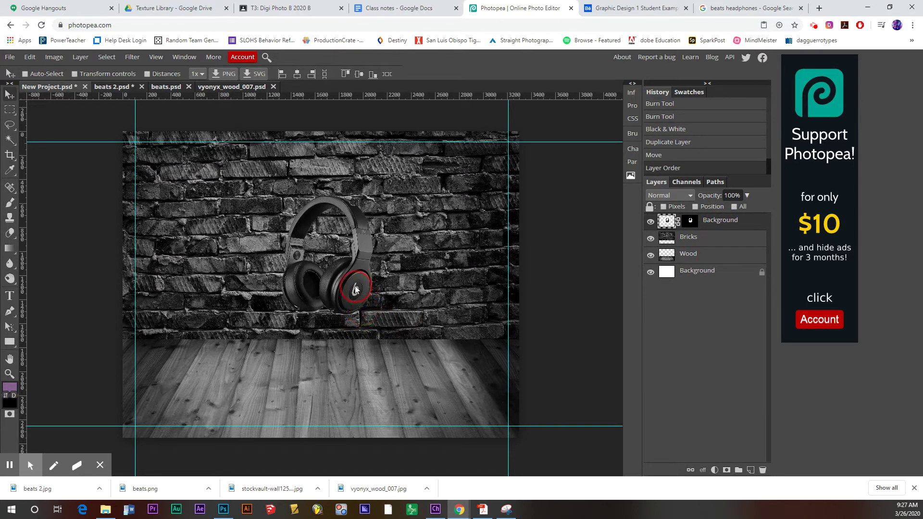
left_click_drag(354, 288, 342, 361)
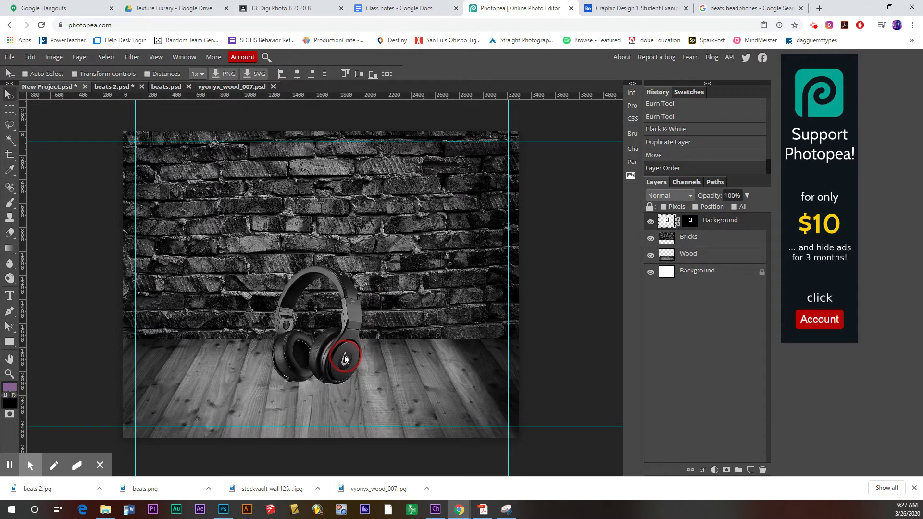
- Free Transform the headphones up to 180%, shift them lower-left, then nudge them up slightly
left_click(30, 56)
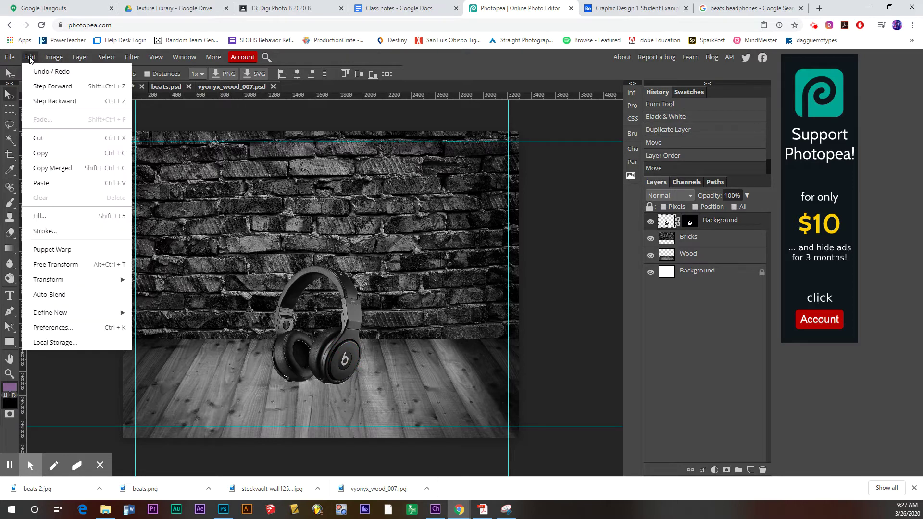
left_click(56, 264)
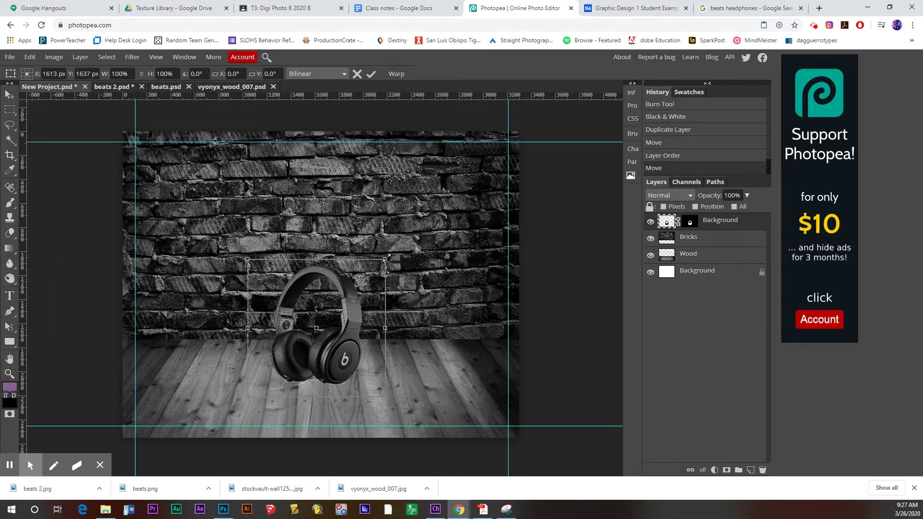
left_click_drag(386, 258, 469, 158)
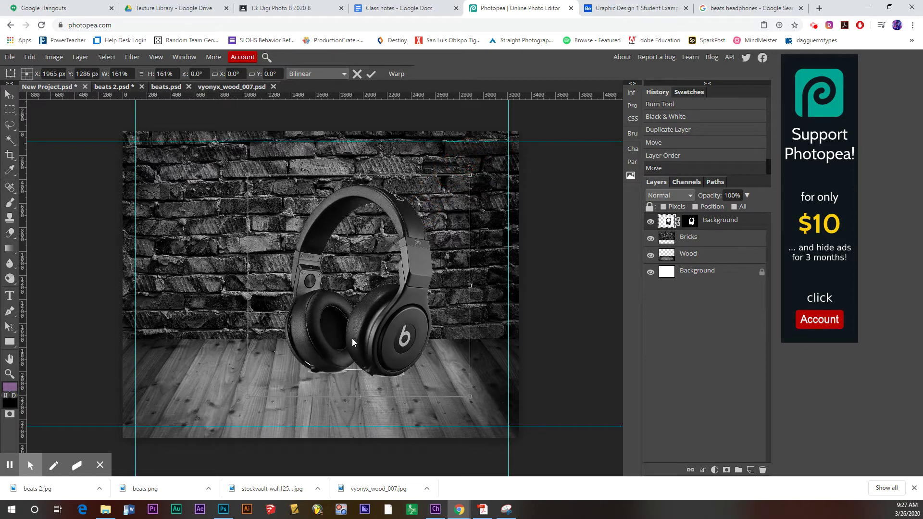
left_click_drag(252, 396, 225, 422)
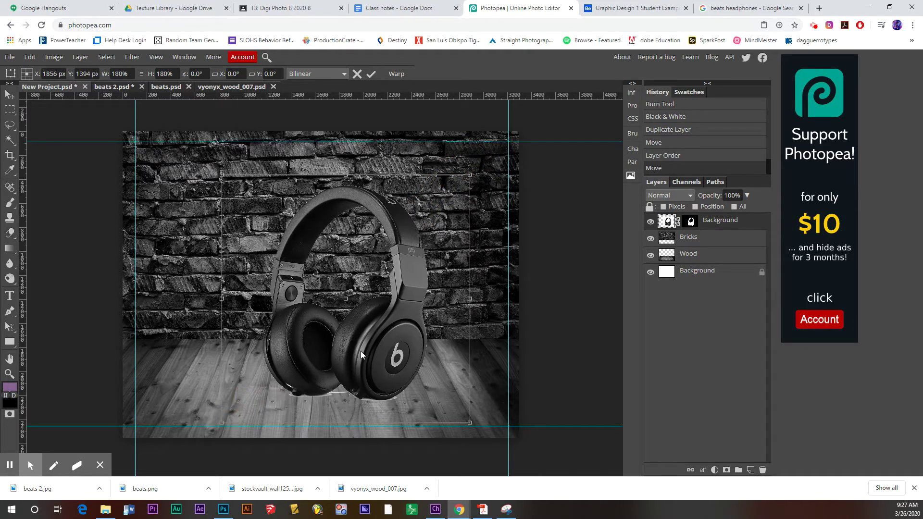
left_click_drag(361, 351, 336, 358)
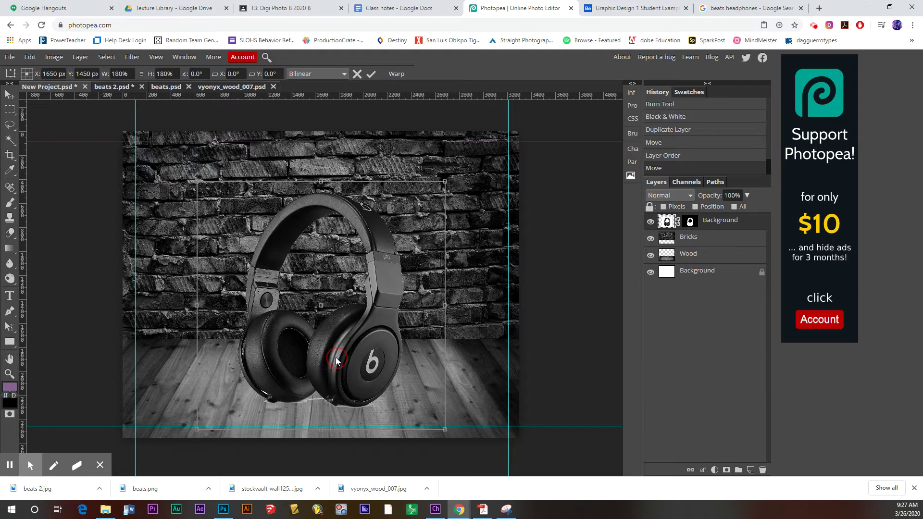
key("Return")
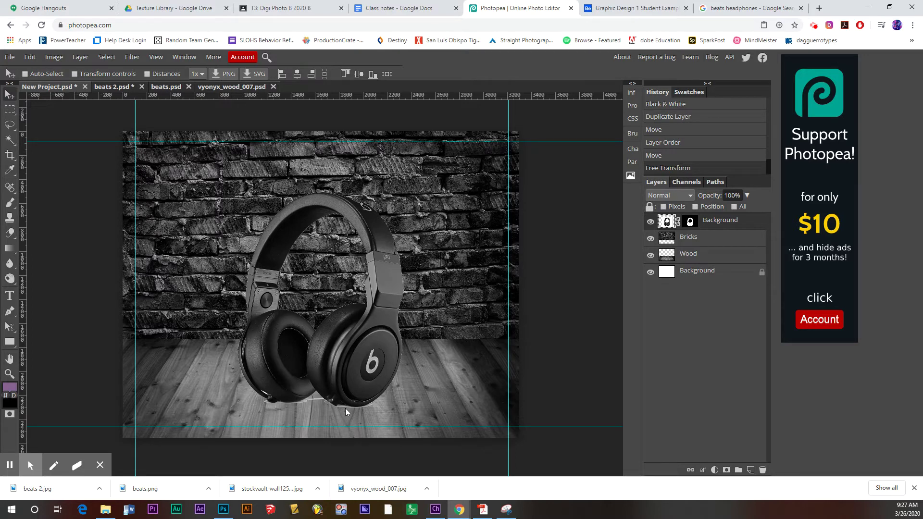
left_click_drag(363, 390, 364, 380)
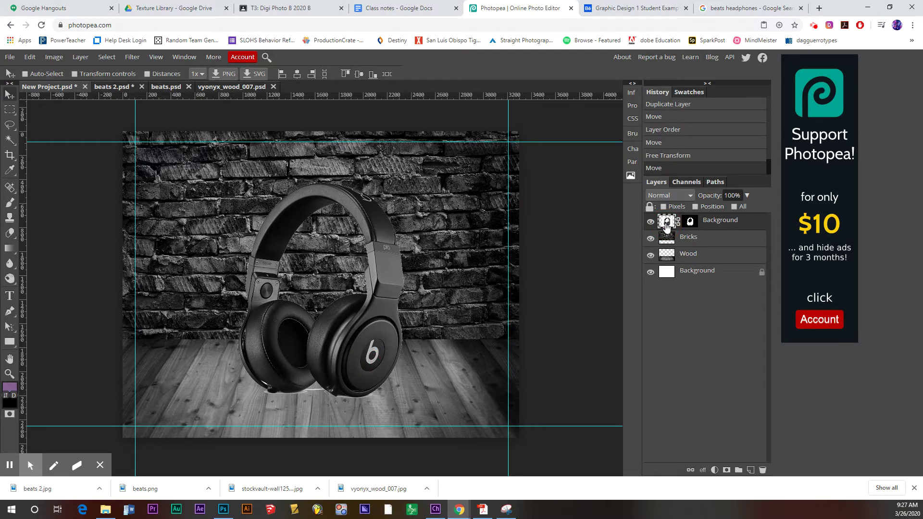
- Give the headphones layer a drop shadow: angle 88°, distance 50 px, spread 16%, size 66 px
right_click(720, 225)
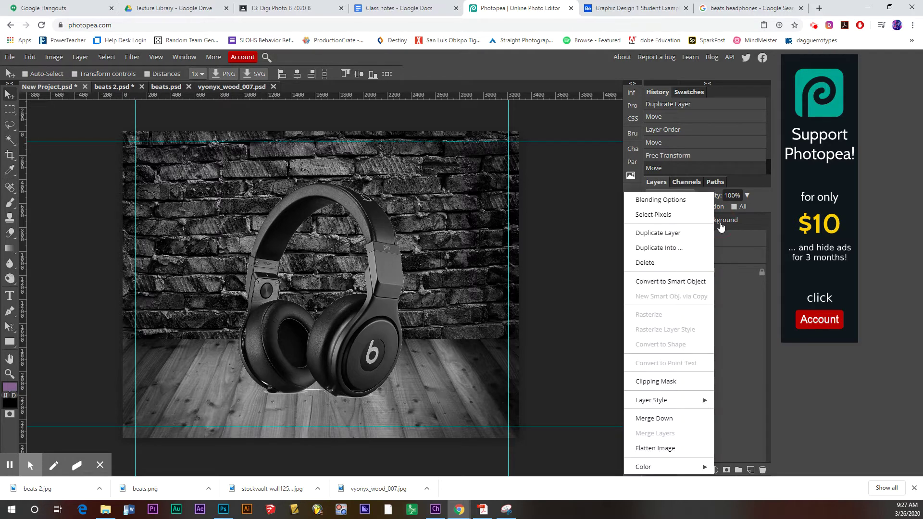
left_click(675, 202)
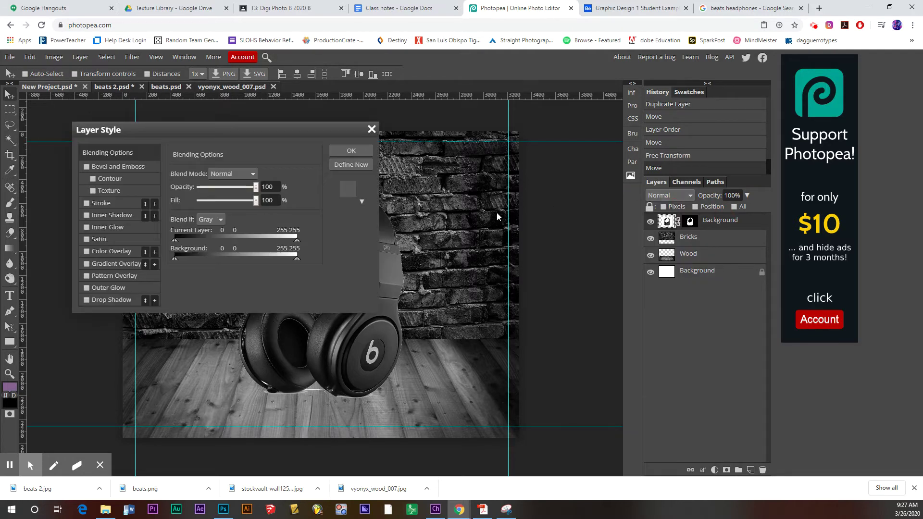
left_click(107, 299)
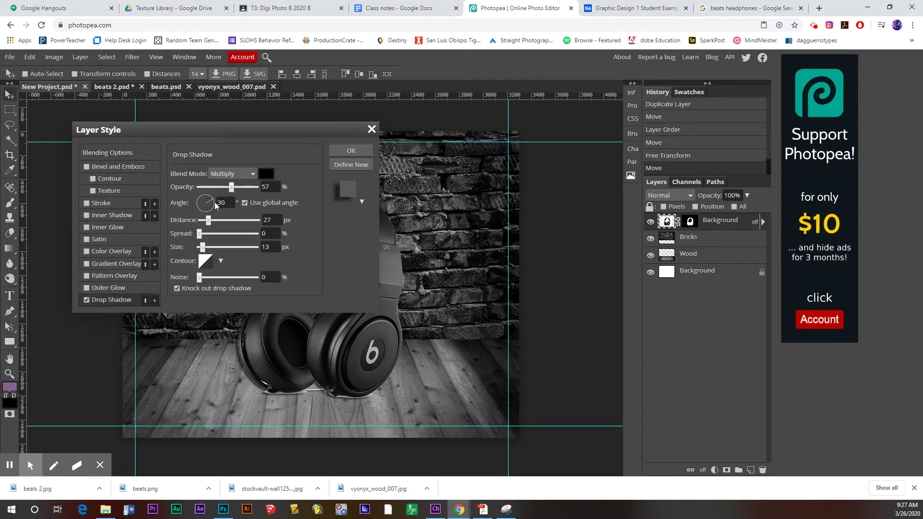
left_click_drag(216, 205, 206, 197)
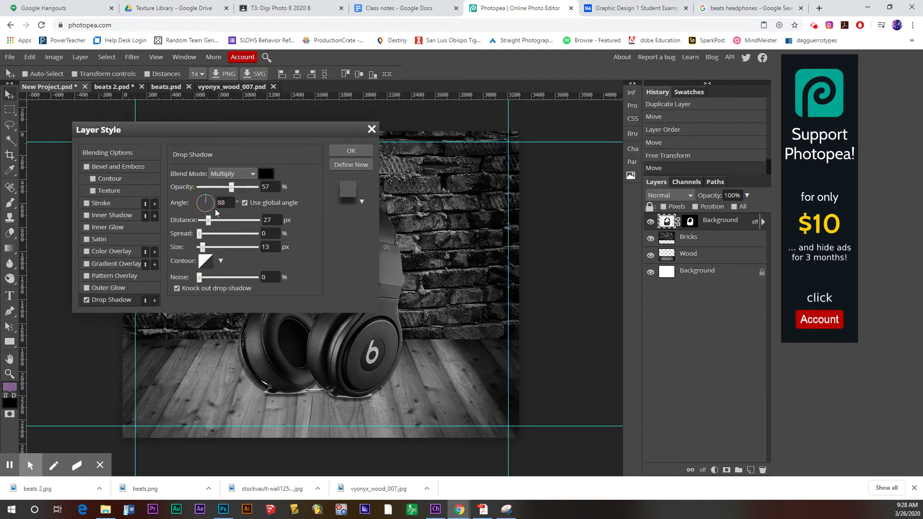
left_click_drag(213, 222, 215, 221)
left_click(199, 234)
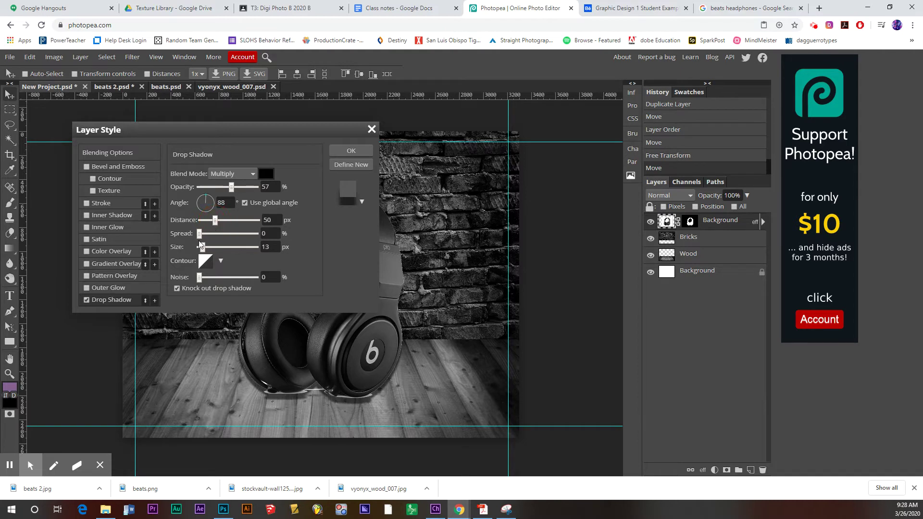
left_click_drag(206, 234, 224, 249)
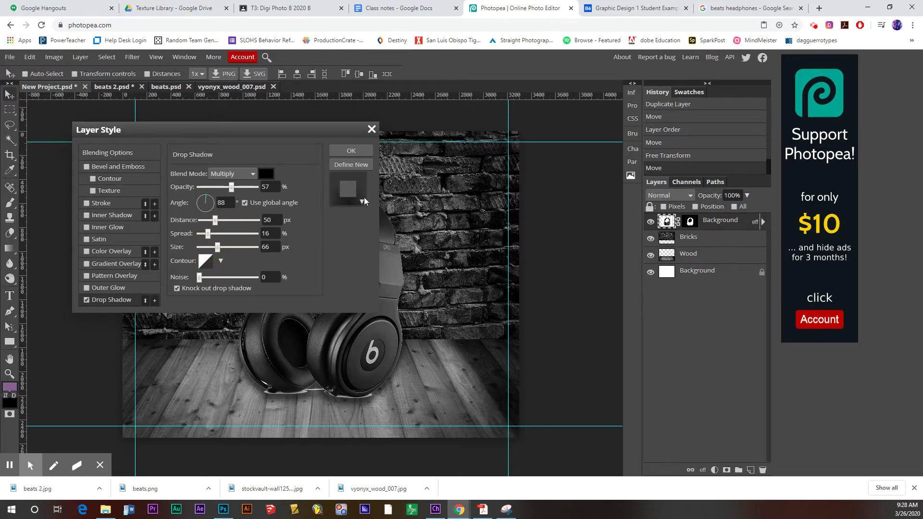
left_click(351, 150)
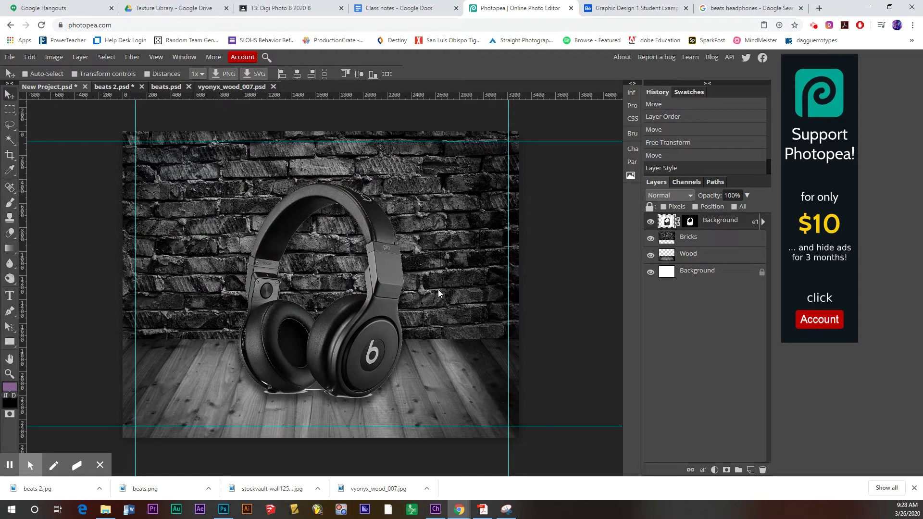
- In beats.psd, Magic Wand the logo's black outer ring and inner circle
left_click(171, 90)
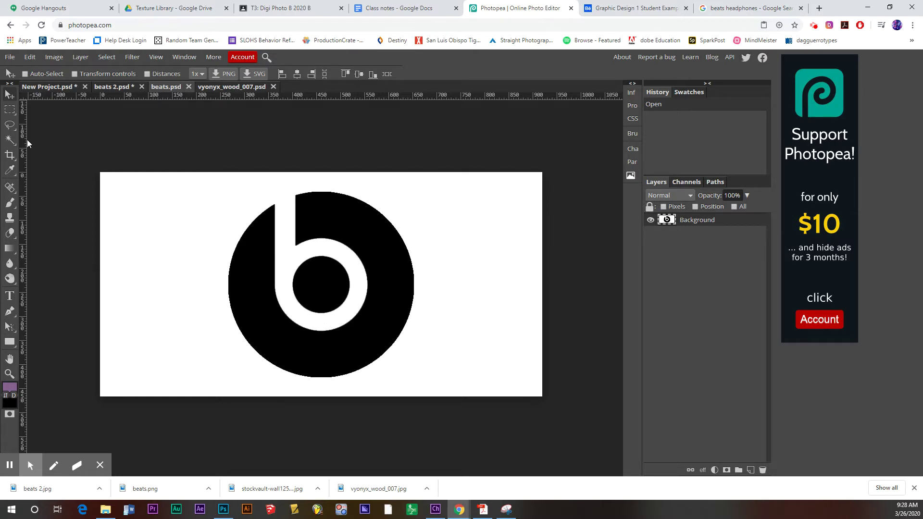
left_click(10, 140)
left_click(261, 271)
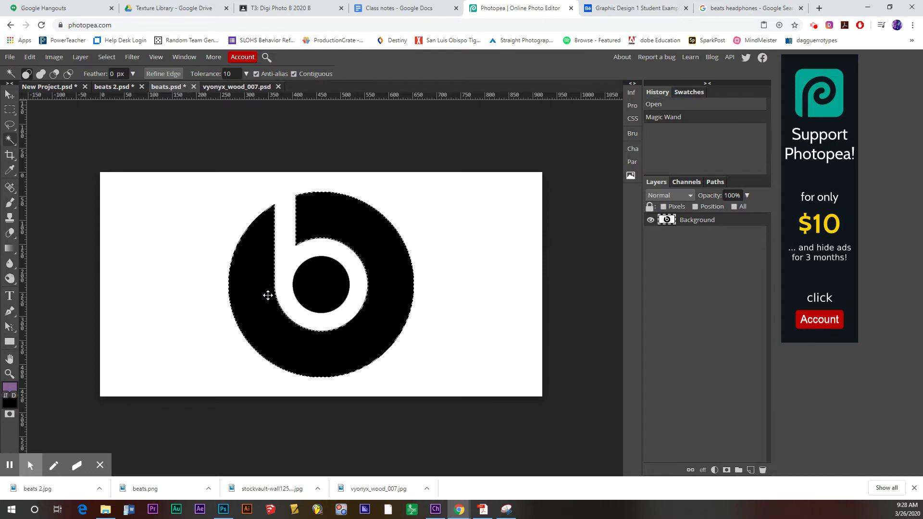
left_click(330, 290, "shift")
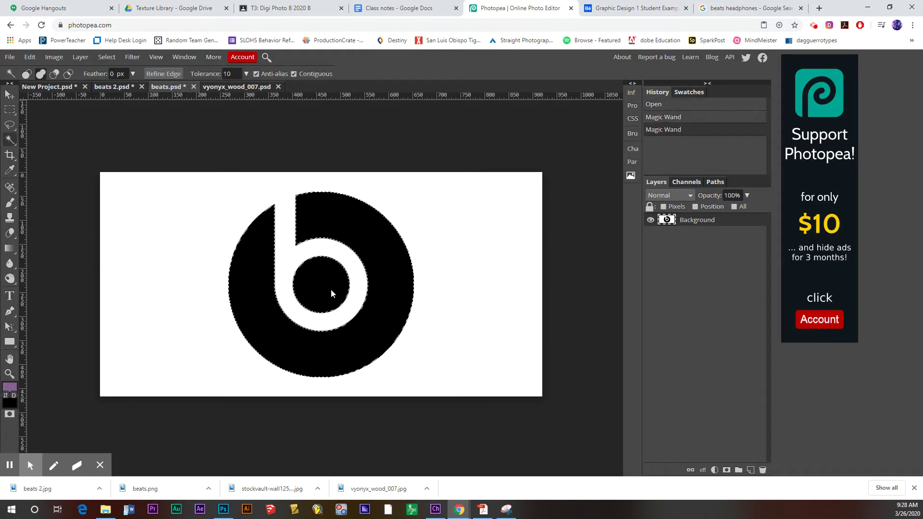
- Paste the selected beats logo into New Project.psd as a new layer
left_click(9, 95)
left_click_drag(328, 283, 61, 90)
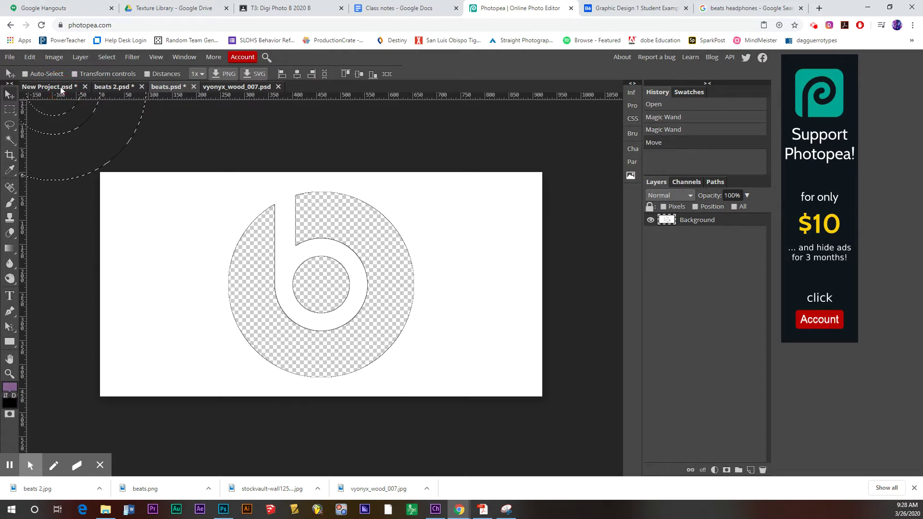
left_click(62, 88)
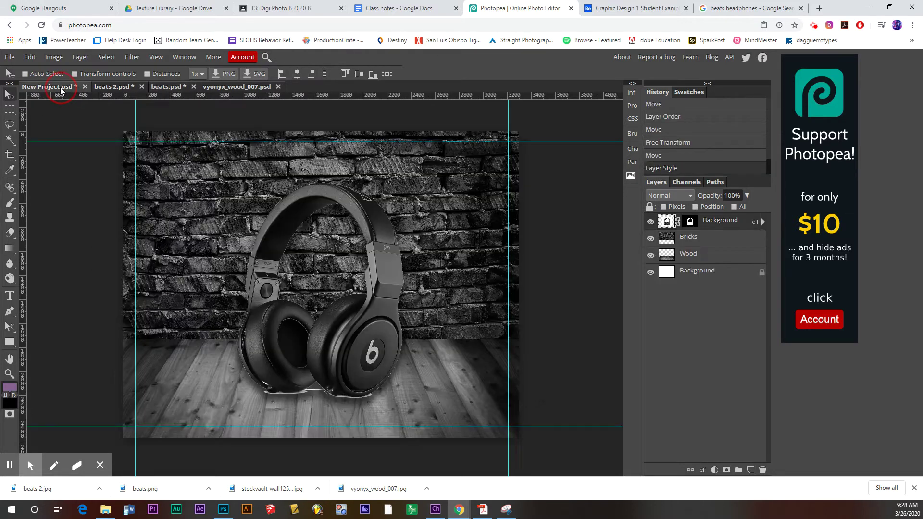
left_click(166, 88)
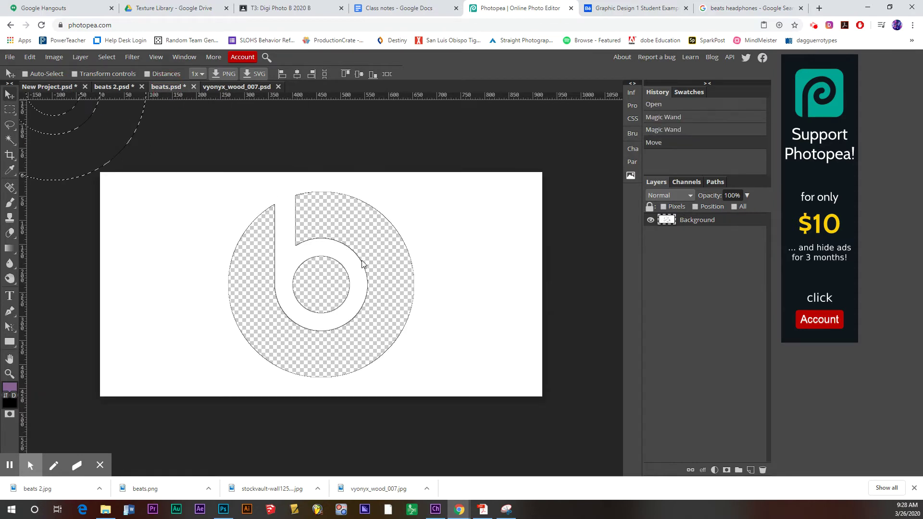
key("Delete")
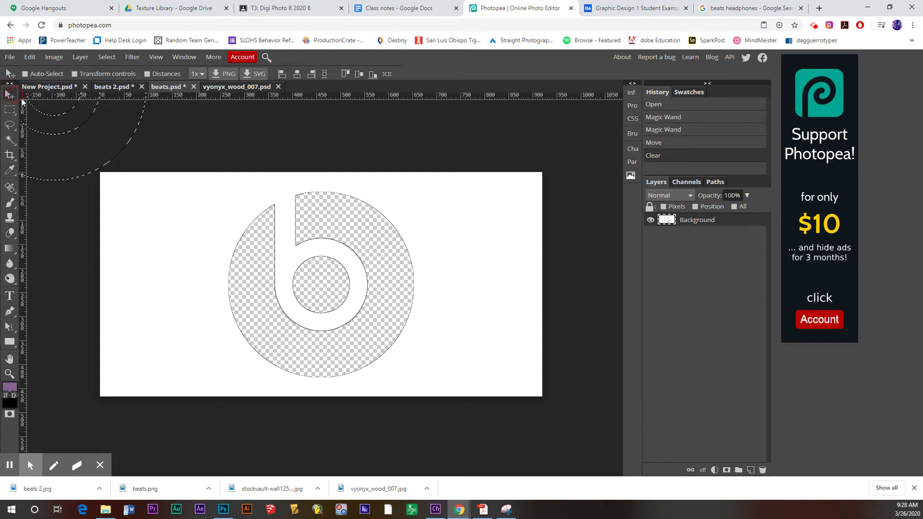
key("ctrl+d")
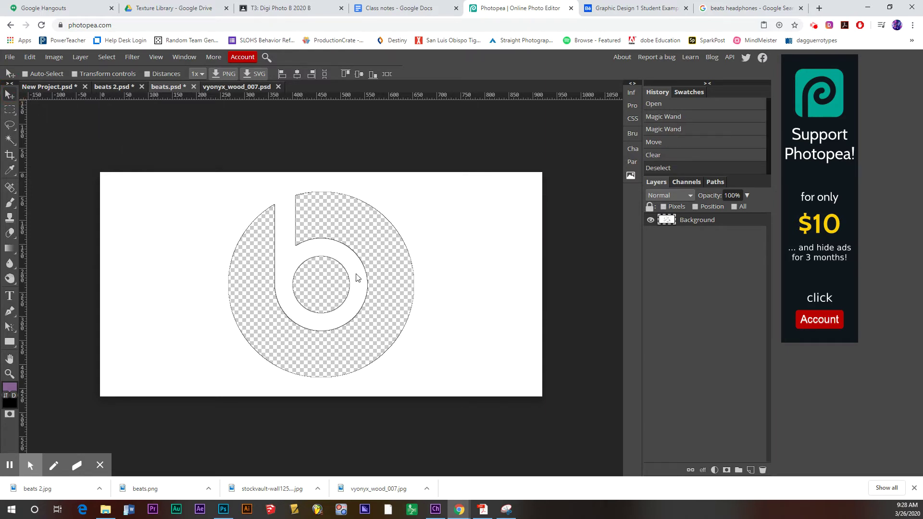
key("ctrl+z")
key("ctrl+z")
key("ctrl+z")
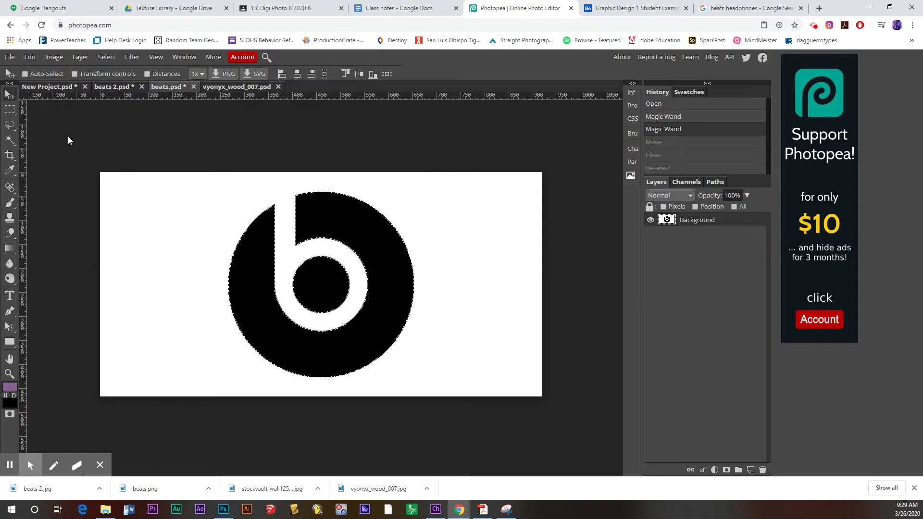
left_click(51, 89)
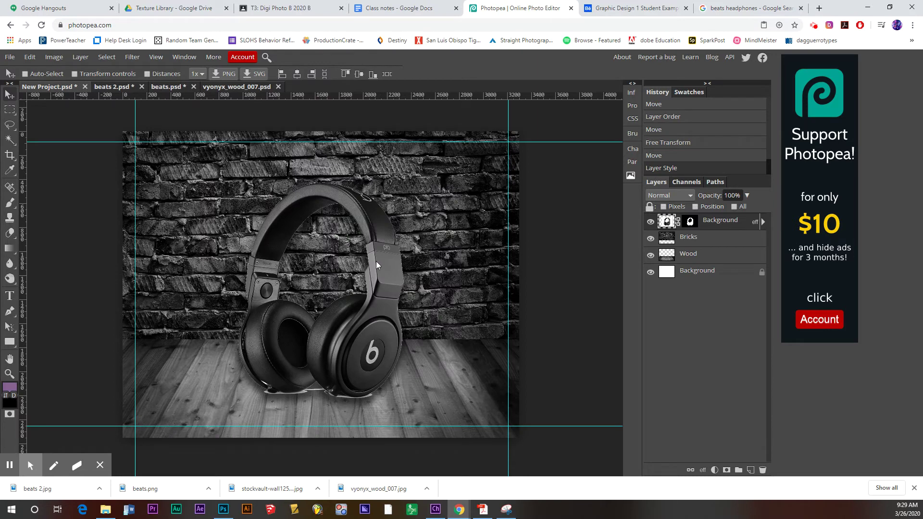
key("ctrl+v")
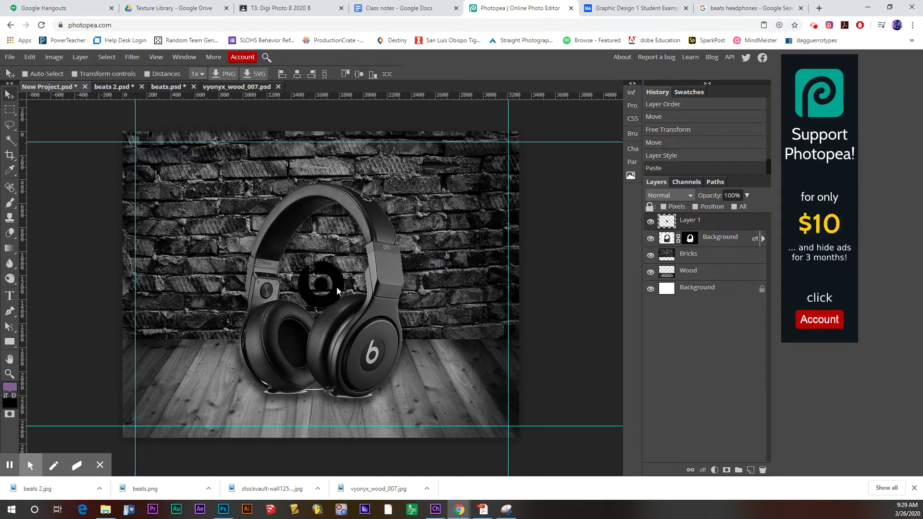
- Free Transform the beats logo to about 330% and move it to the wall's upper right
left_click_drag(336, 291, 340, 258)
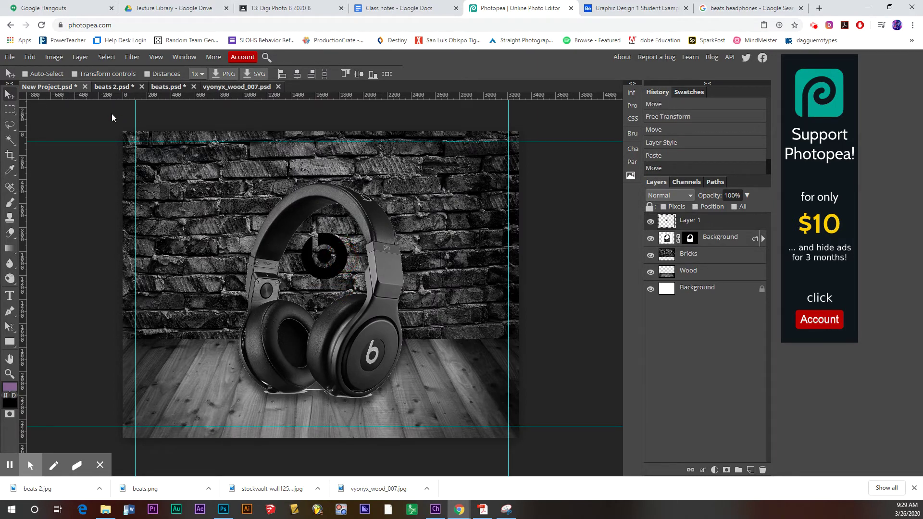
left_click(30, 56)
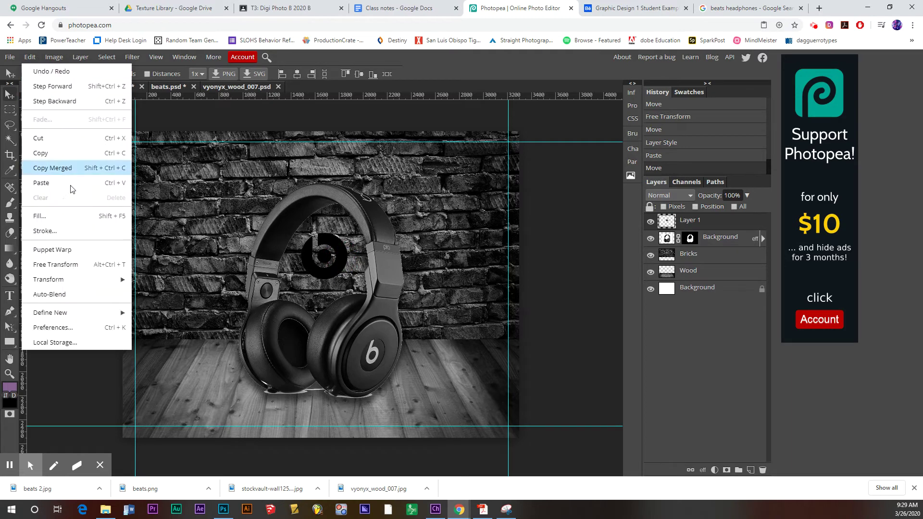
left_click(87, 264)
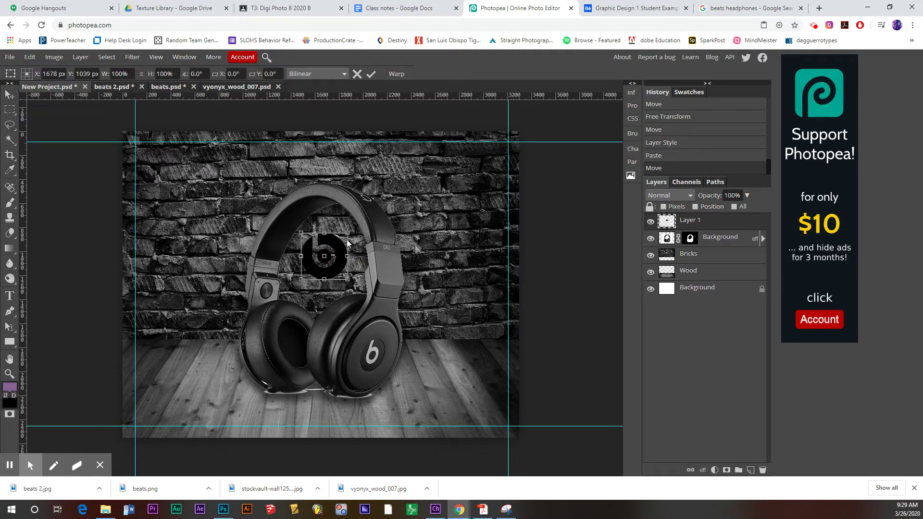
left_click_drag(348, 233, 405, 183)
left_click_drag(378, 255, 475, 226)
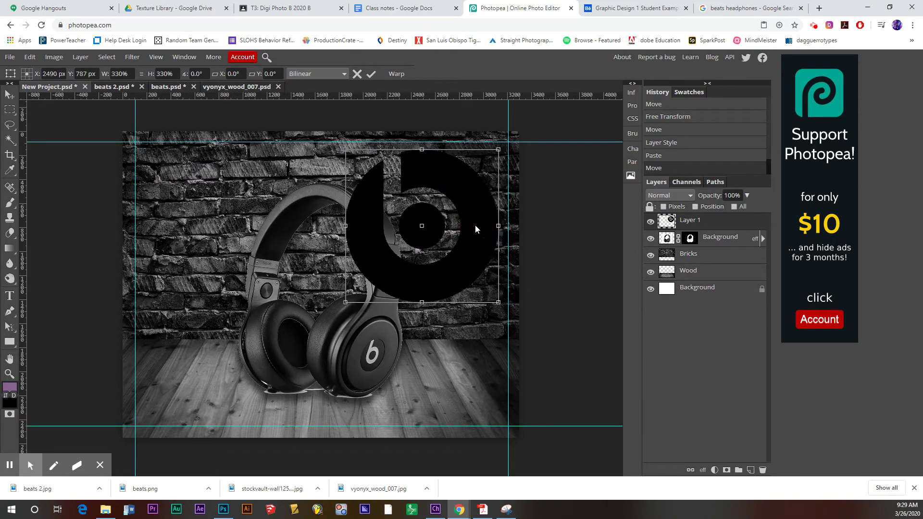
key("Return")
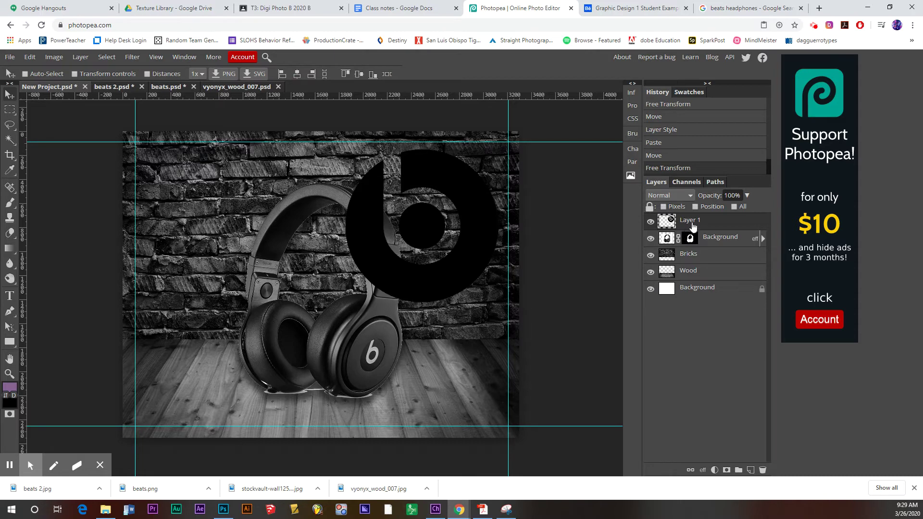
double_click(692, 221)
- Rename Layer 1 to 'Logo' and move it beneath the headphones layer
type("Lo")
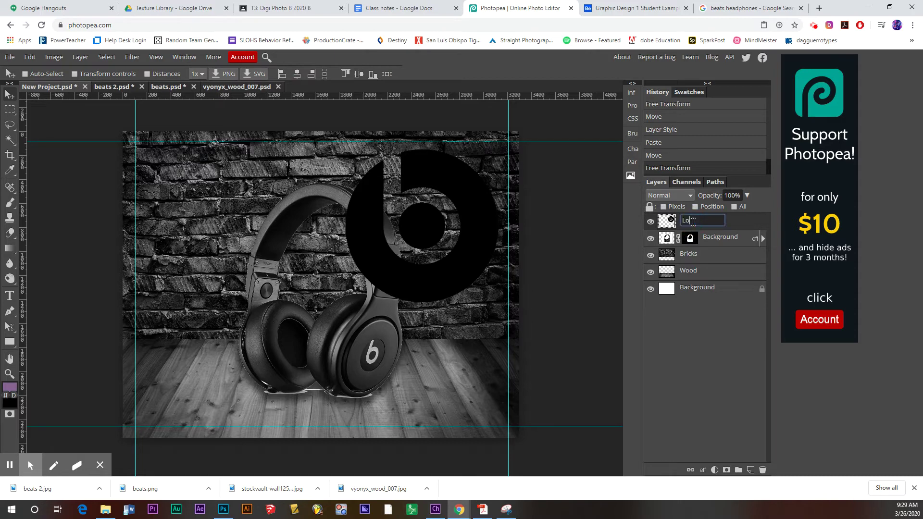
type("go")
key("Return")
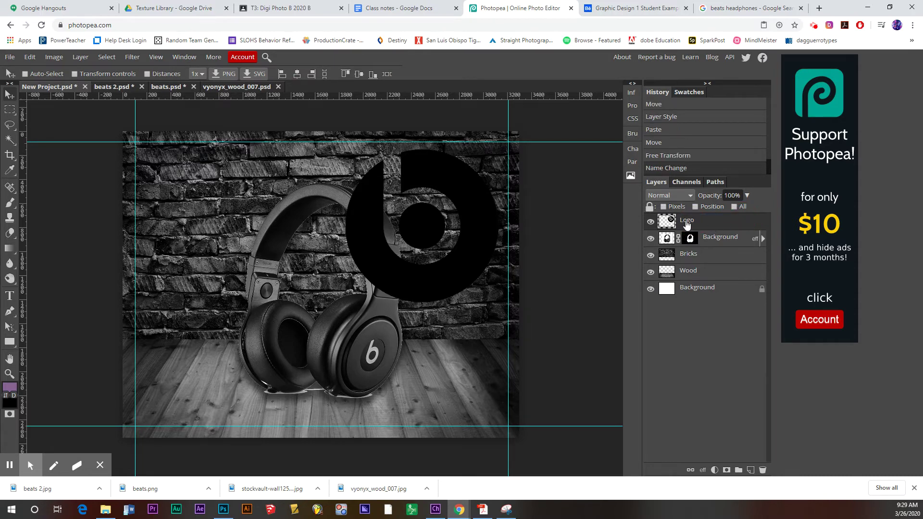
left_click_drag(688, 226, 700, 250)
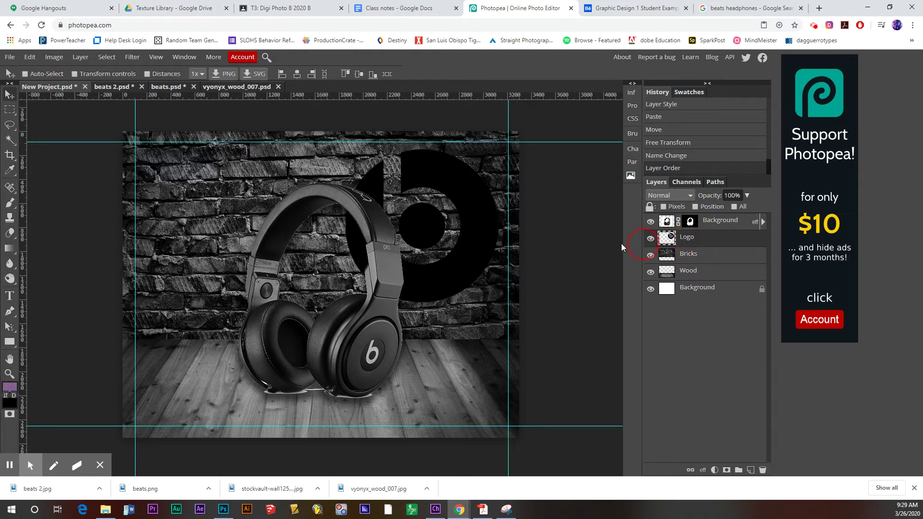
- Invert the Logo layer so the logo turns from black to white
left_click(53, 57)
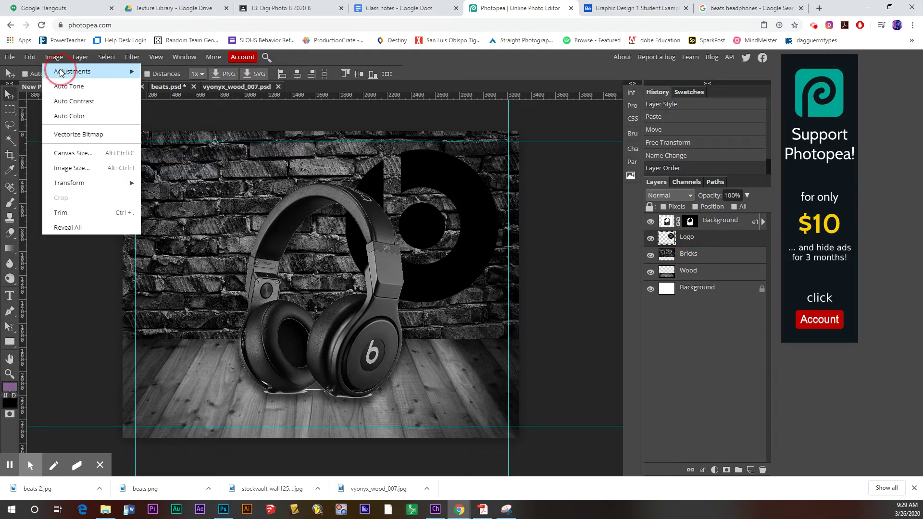
mouse_move(61, 72)
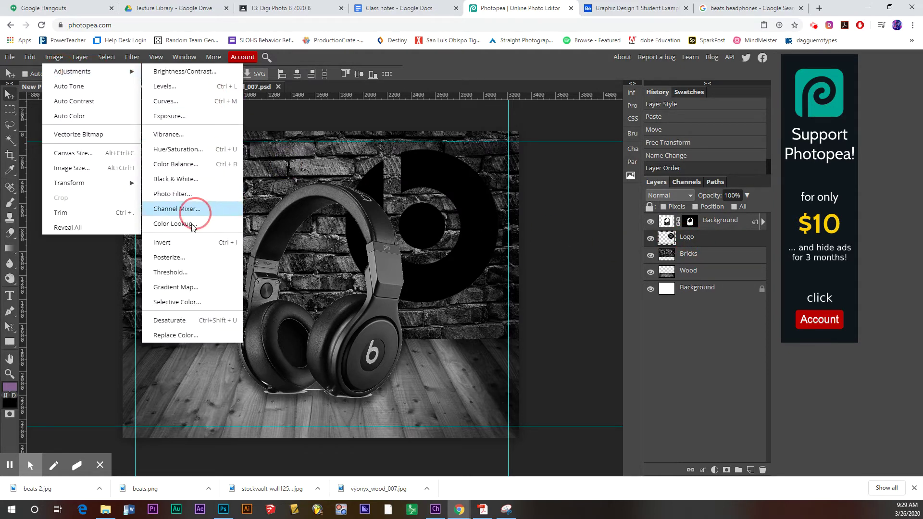
left_click(167, 243)
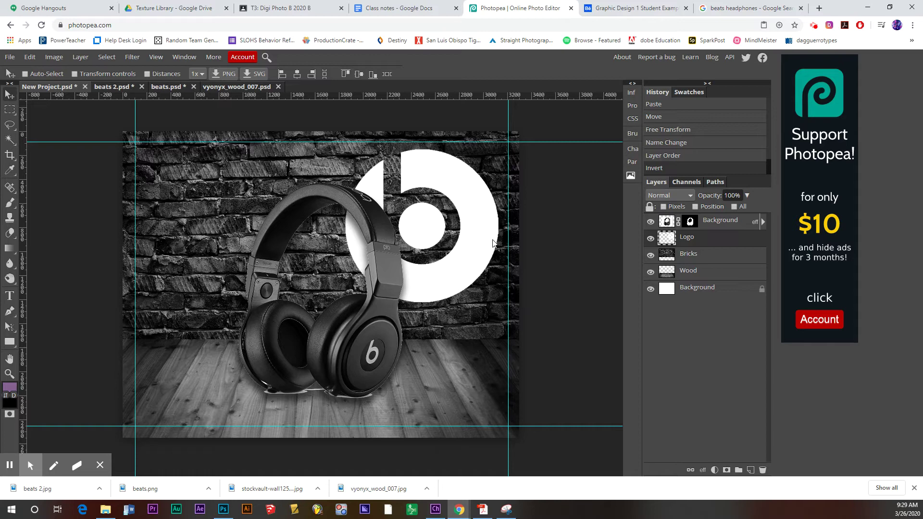
- Try Screen blending at lowered opacity on the logo, then switch it to Color Dodge
left_click(668, 195)
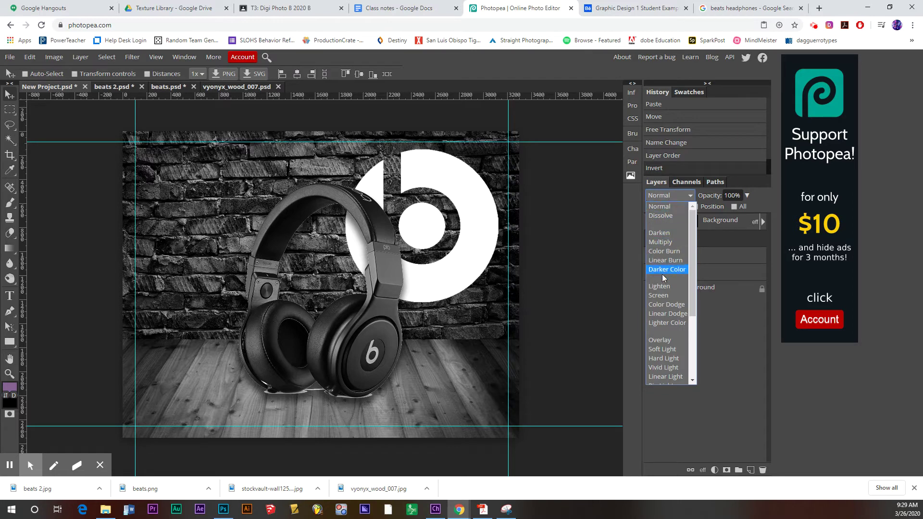
left_click(658, 295)
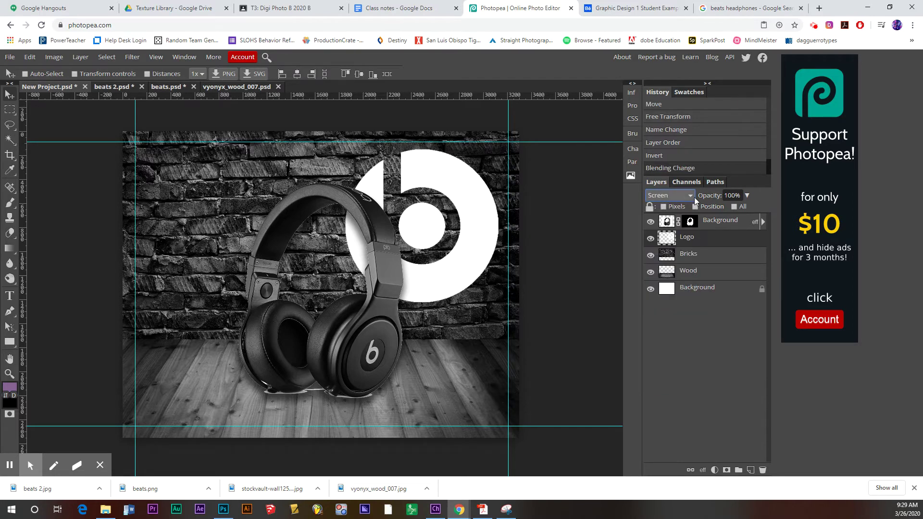
left_click(747, 195)
left_click_drag(750, 209, 734, 213)
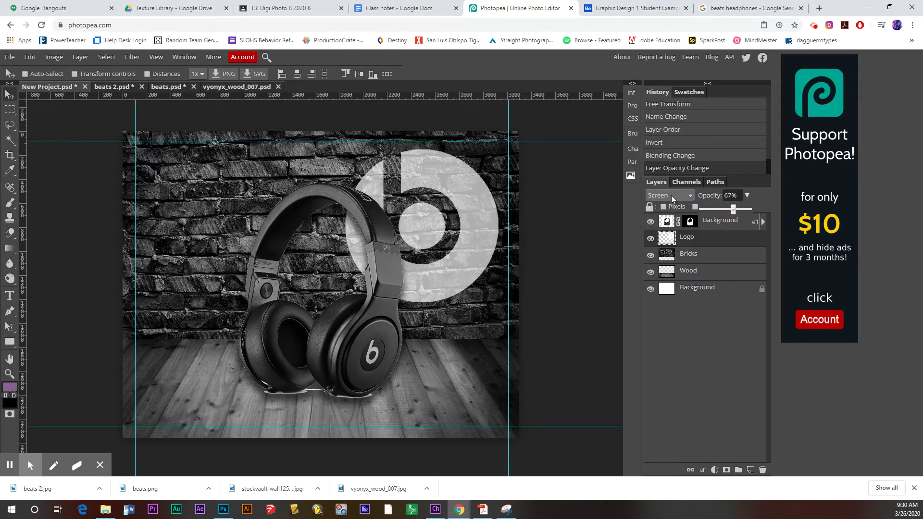
left_click(667, 199)
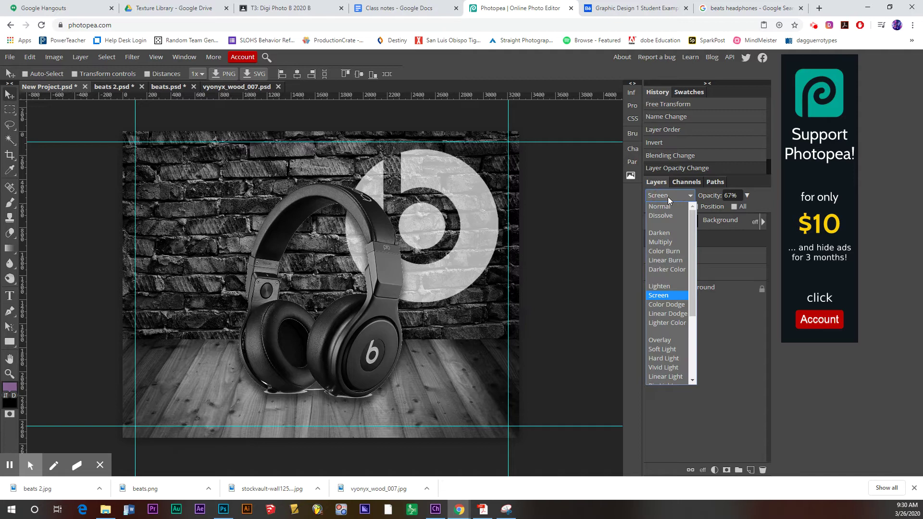
left_click(671, 305)
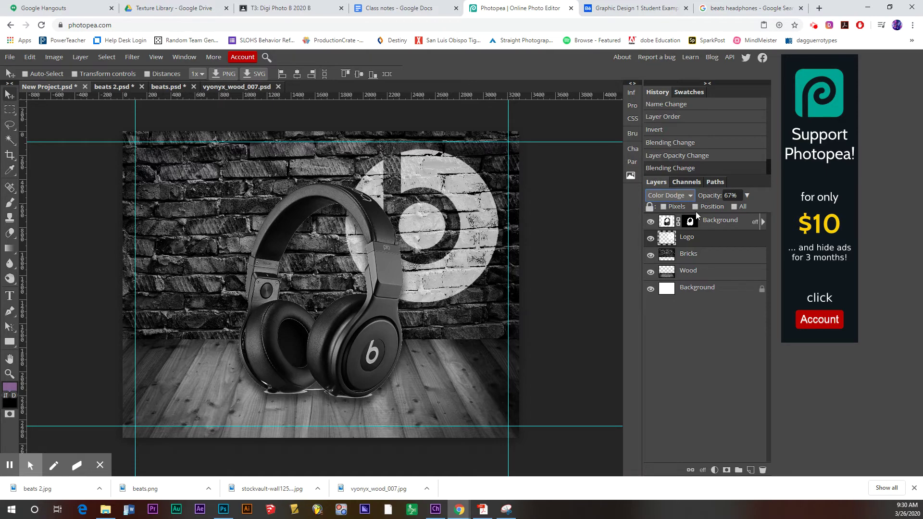
- Compare Soft Light and Hard Light, then settle on Color Dodge at about 62% opacity
left_click(686, 196)
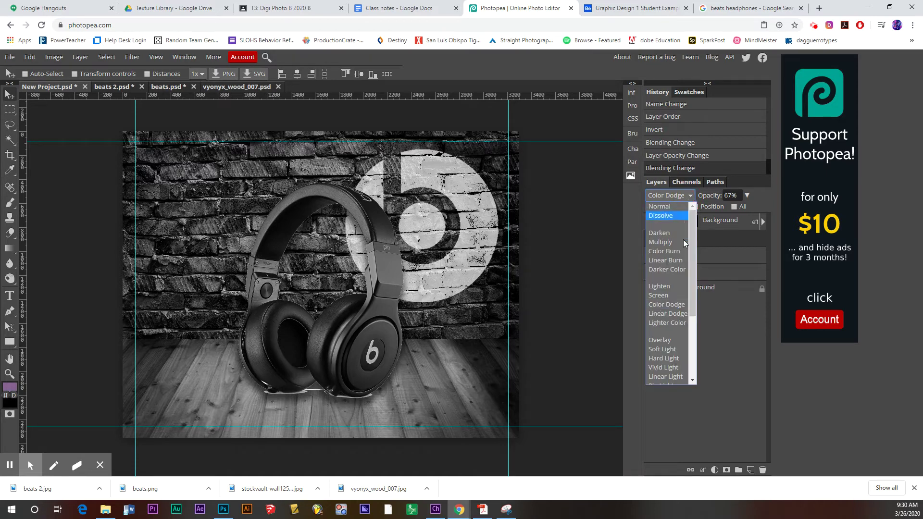
left_click(671, 347)
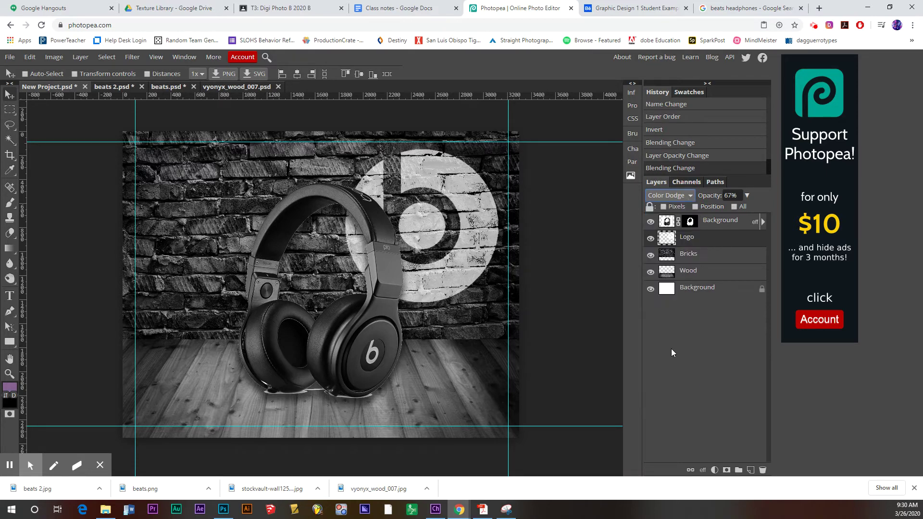
left_click(746, 195)
left_click_drag(737, 209, 754, 210)
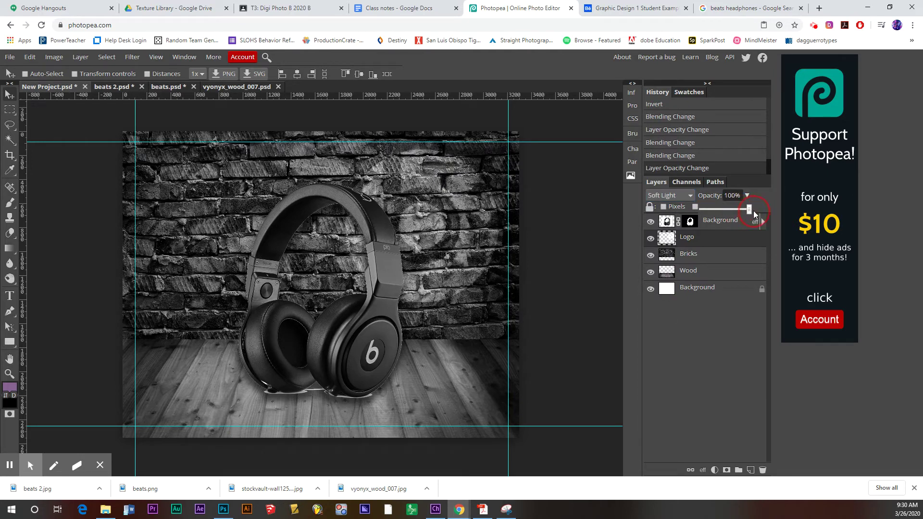
left_click(682, 195)
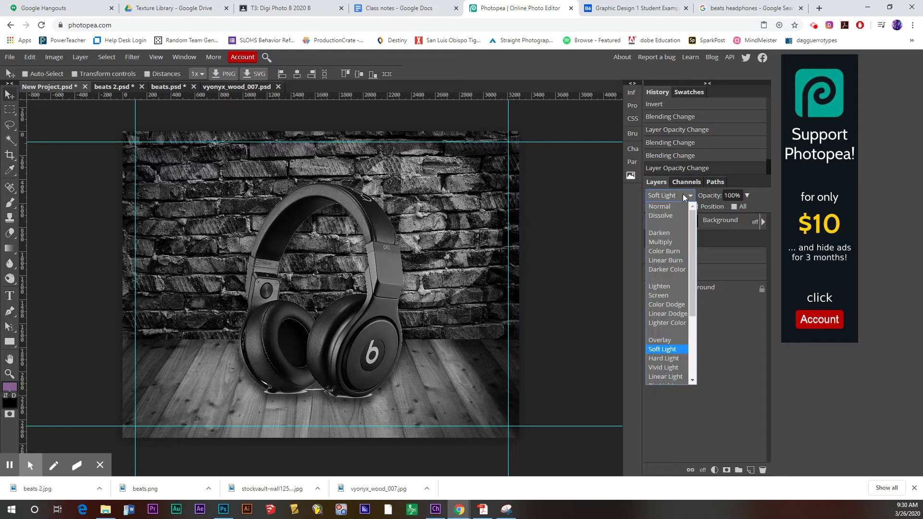
left_click(661, 360)
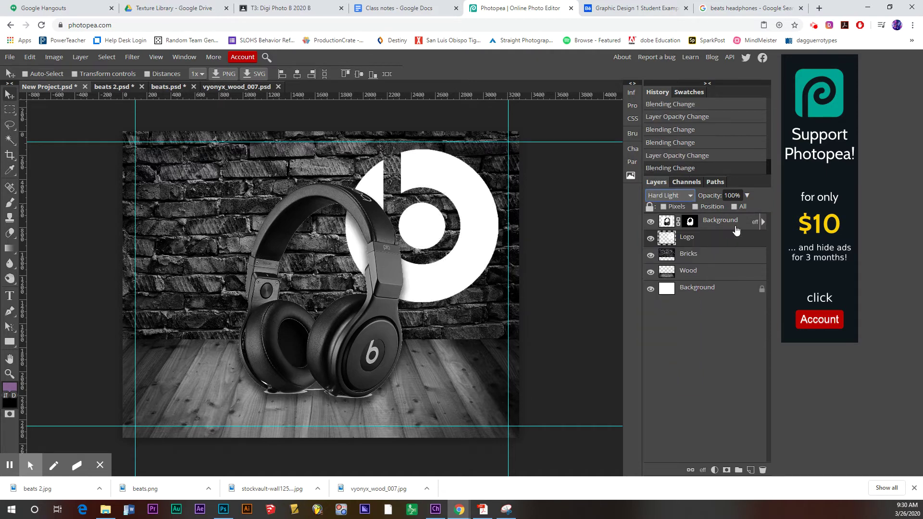
left_click(746, 195)
left_click_drag(749, 209, 731, 207)
left_click(678, 195)
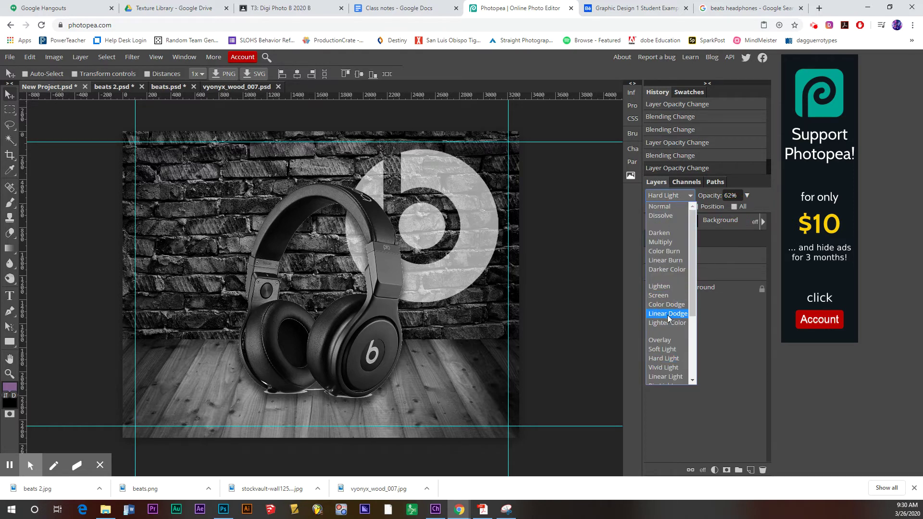
left_click(667, 305)
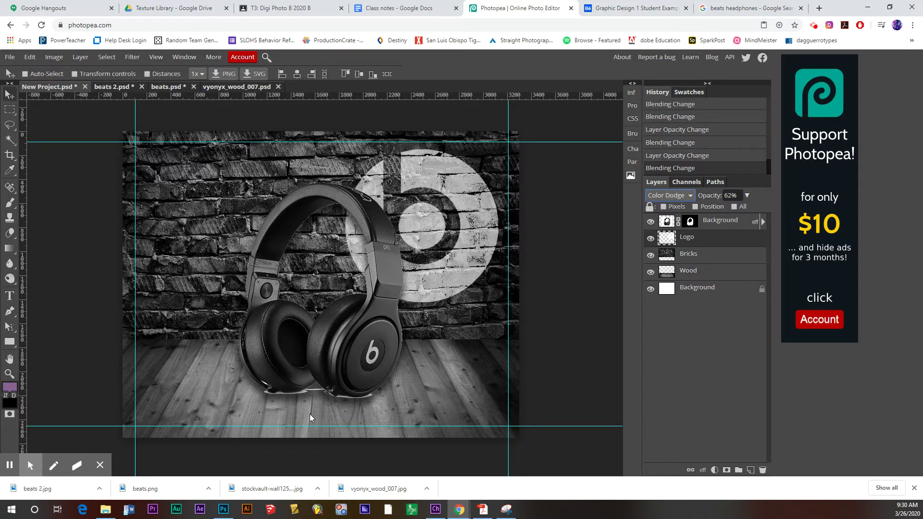
- Download SG-Light-Leaks-75.jpg from the Light Leaks > SG Light Leak Overlays folder
left_click(173, 10)
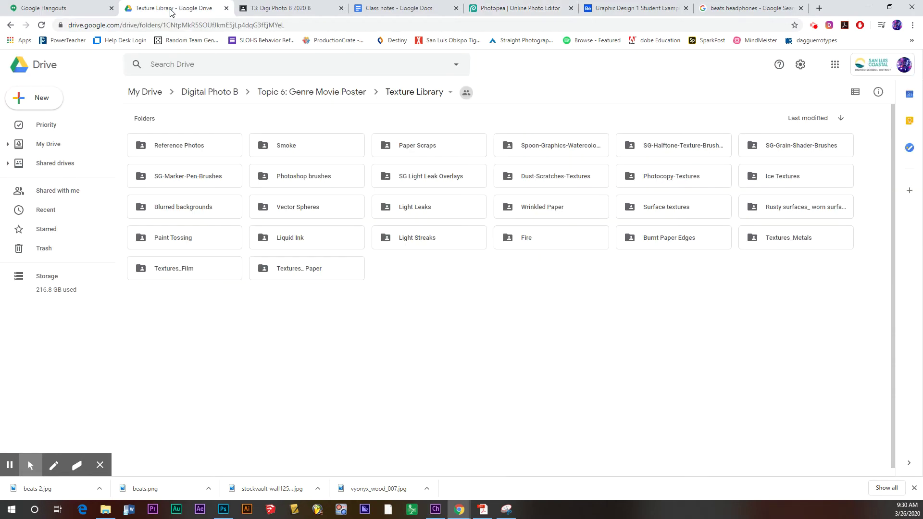
double_click(429, 212)
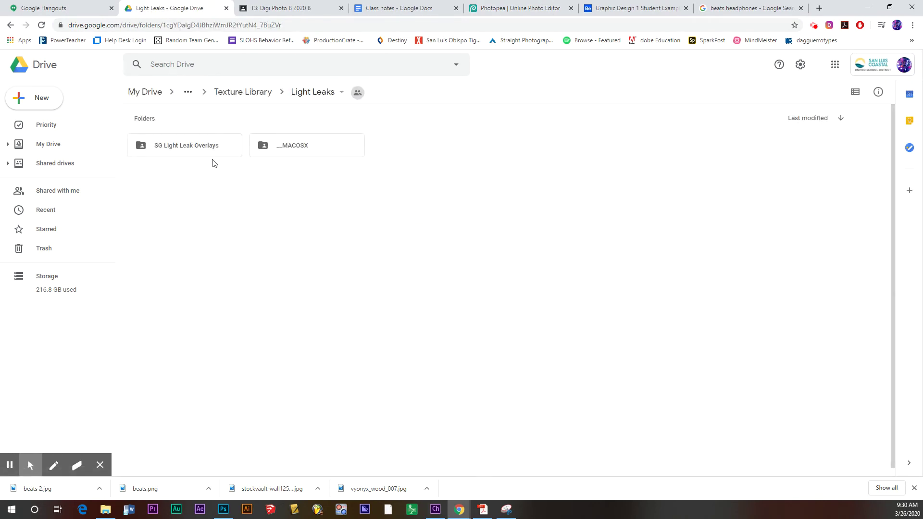
double_click(182, 150)
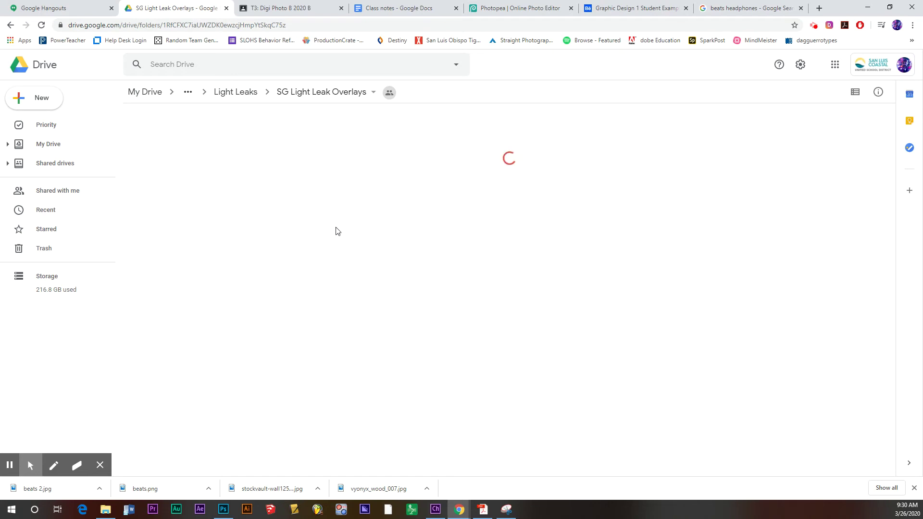
scroll(397, 290, "down", 1)
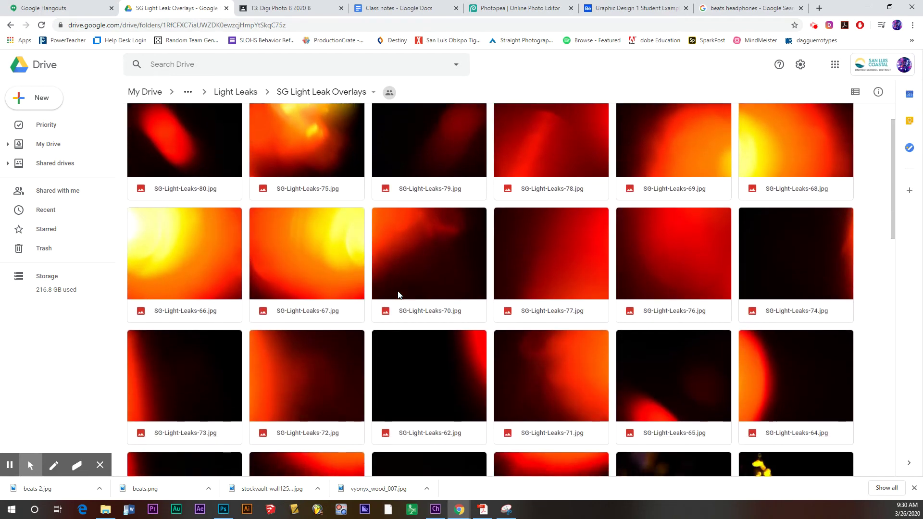
left_click(322, 155)
right_click(323, 155)
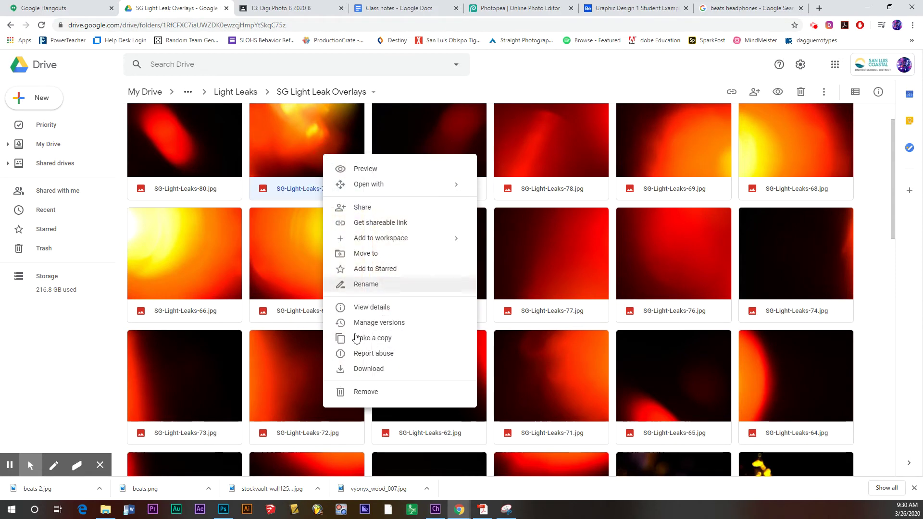
left_click(371, 371)
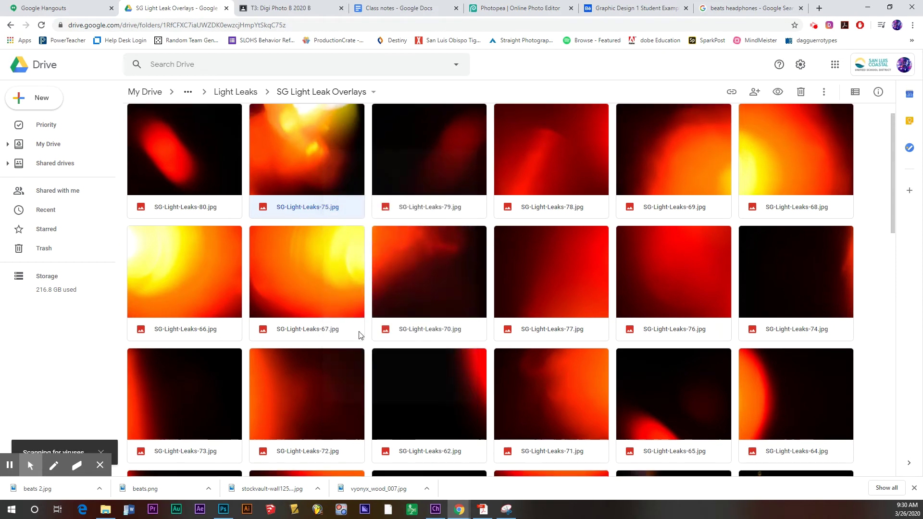
- Download the golden criss-cross streak image from the Light Streaks folder
left_click(189, 94)
left_click(235, 146)
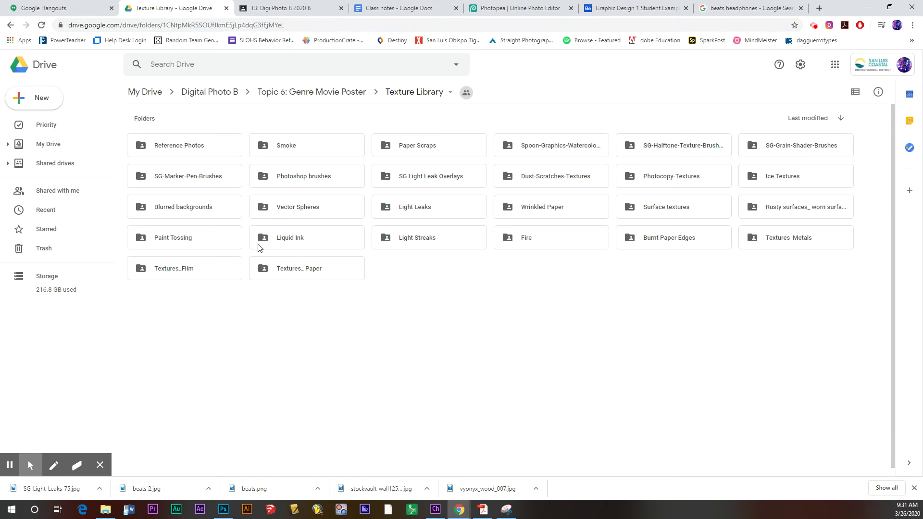
double_click(446, 246)
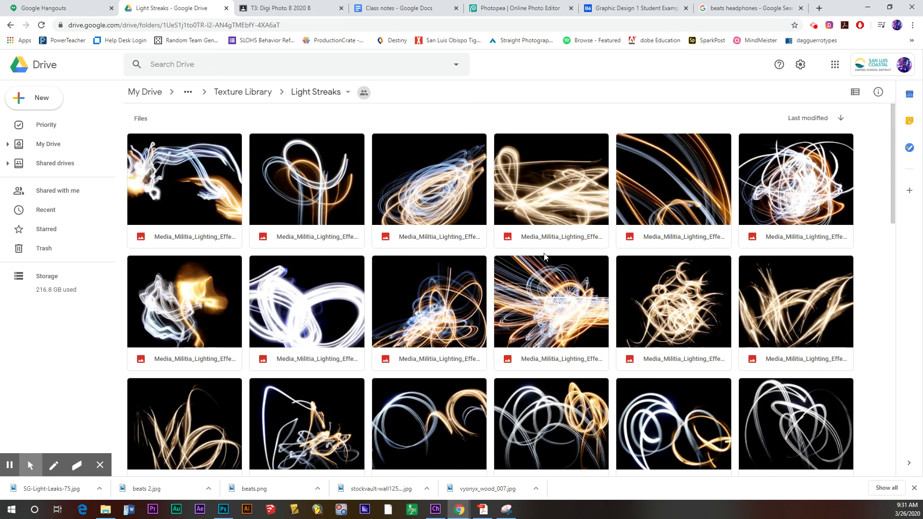
scroll(422, 290, "down", 3)
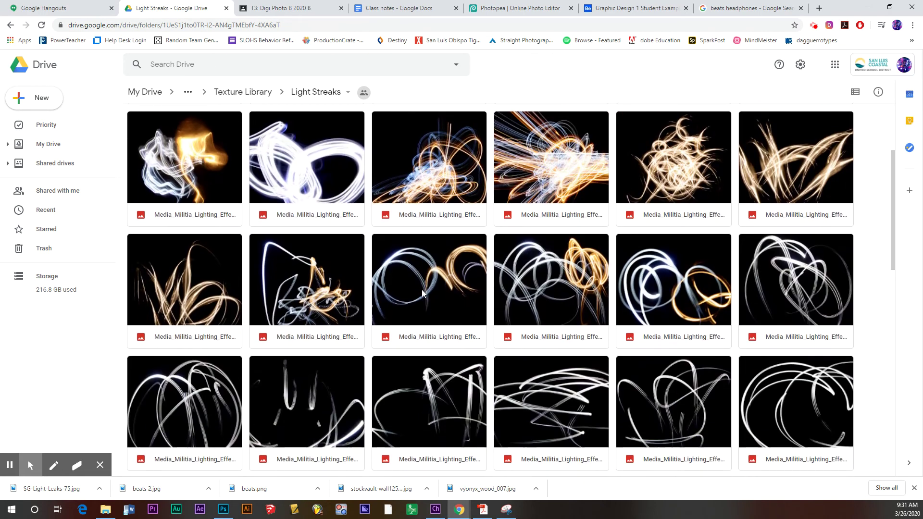
left_click(777, 175)
right_click(776, 175)
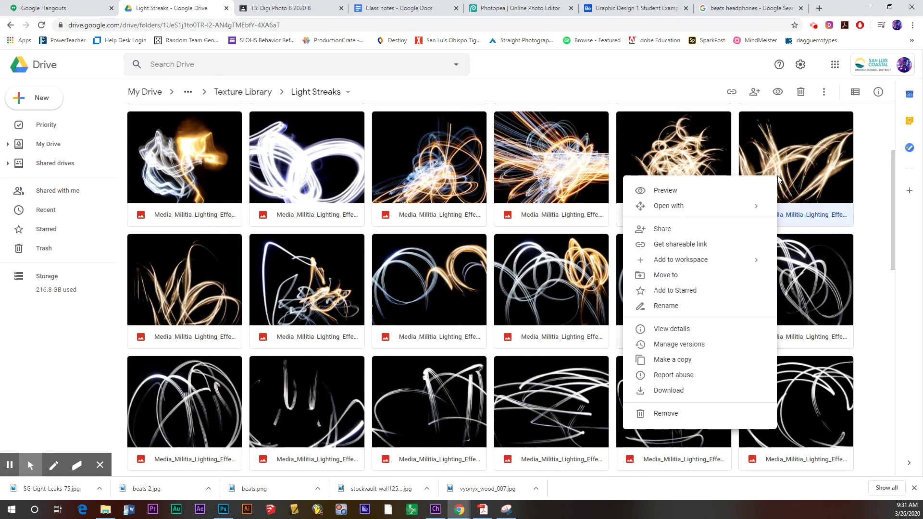
left_click(676, 389)
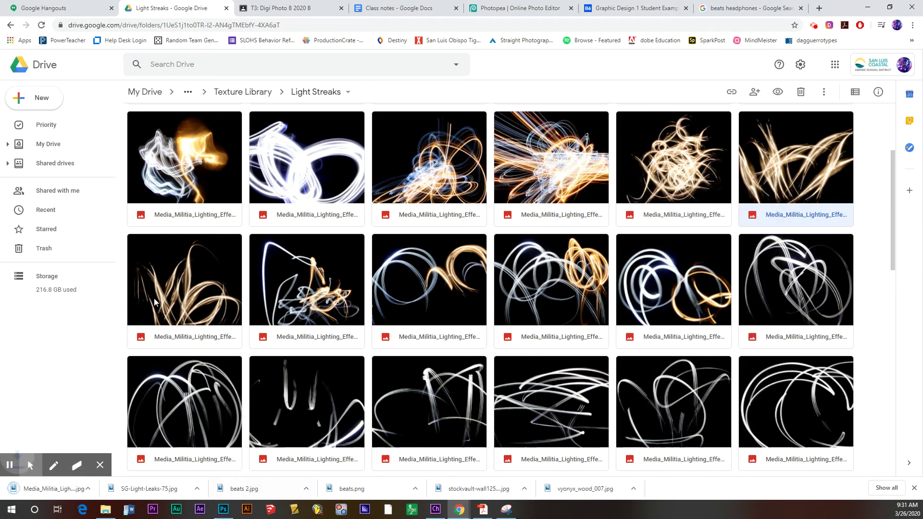
- Close vyonyx_wood_007.psd, beats.psd and beats 2.psd, discarding unsaved changes
left_click(511, 12)
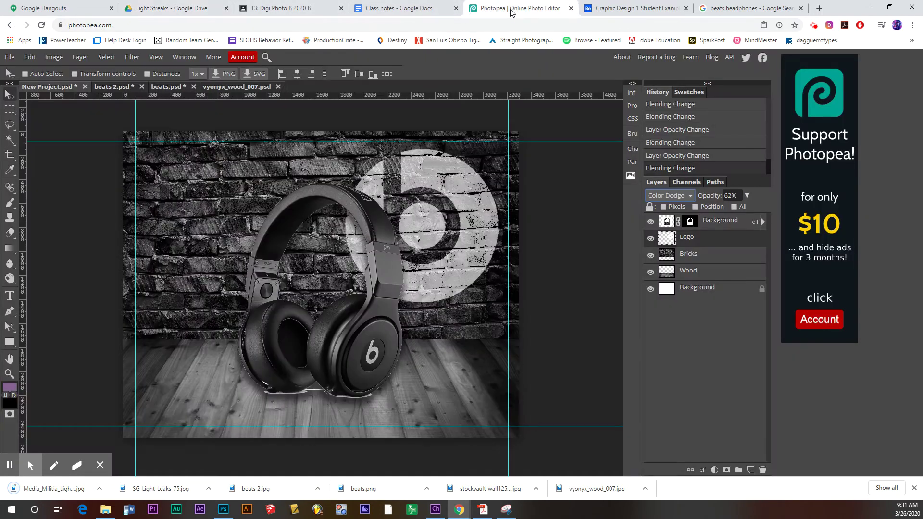
left_click(12, 57)
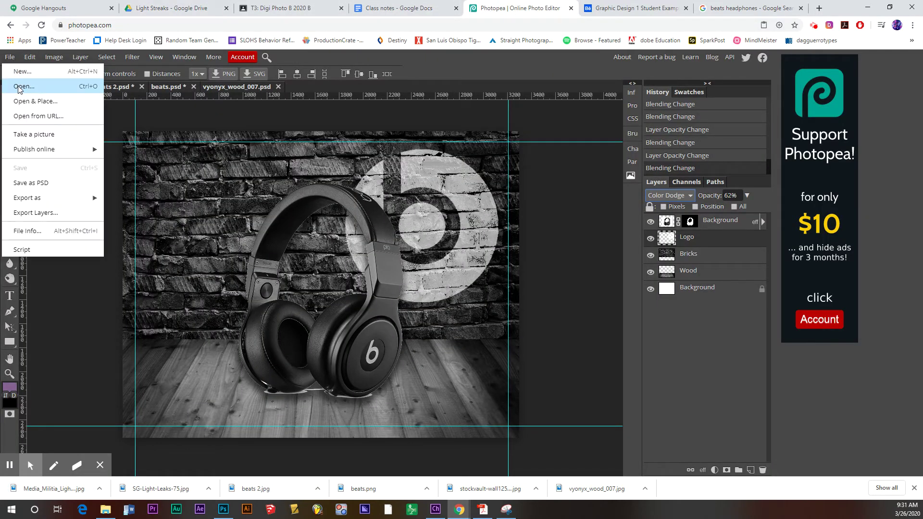
left_click(277, 87)
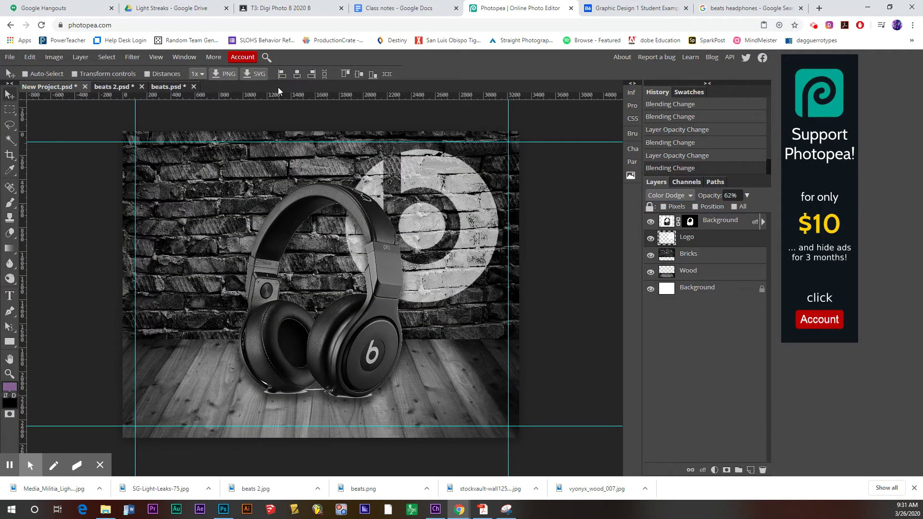
left_click(194, 87)
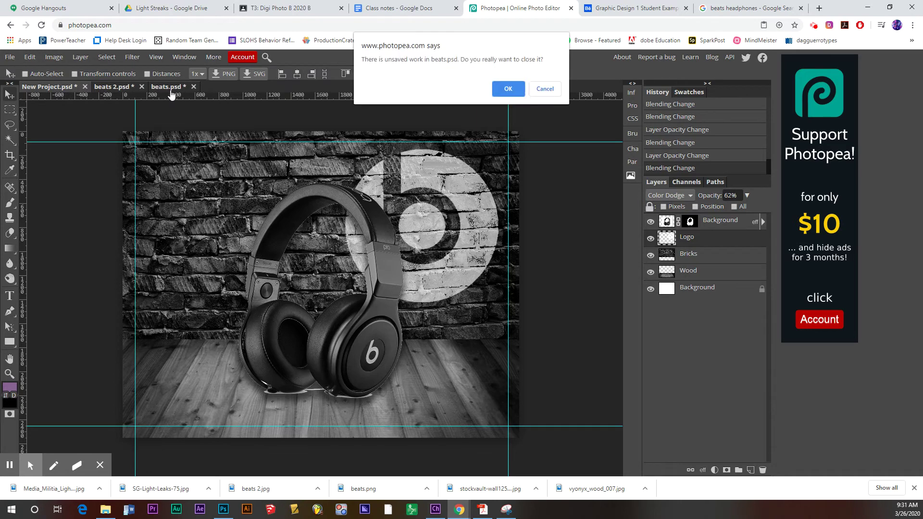
left_click(508, 89)
left_click(142, 86)
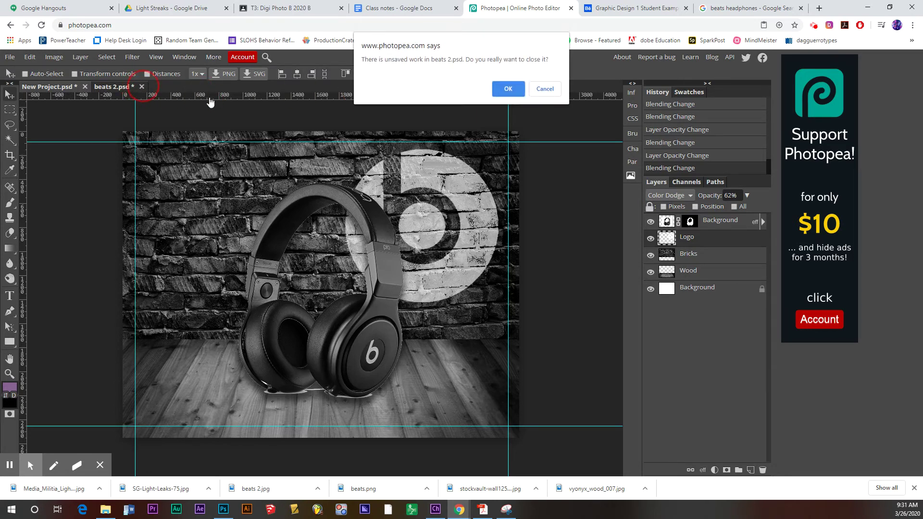
left_click(508, 89)
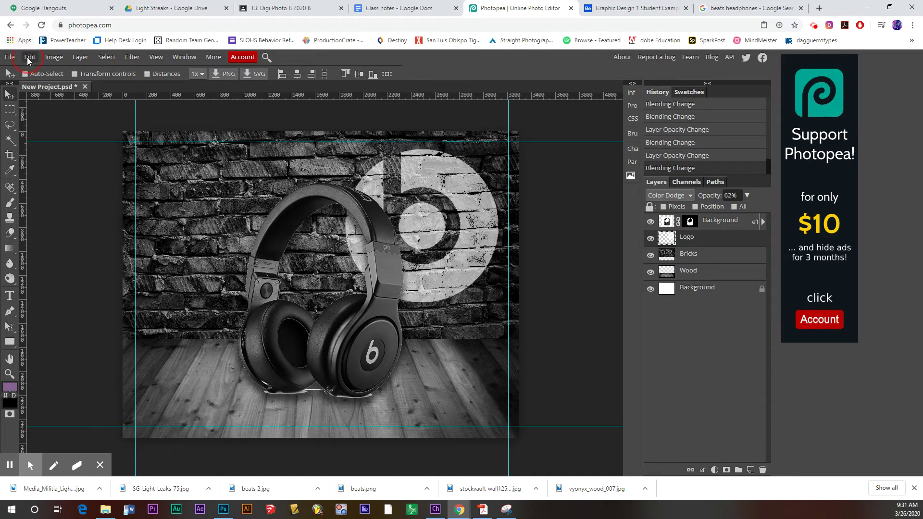
- Open Media_Militia_Lighting_Effects_039 and SG-Light-Leaks-75 together from the computer
left_click(9, 56)
left_click(21, 86)
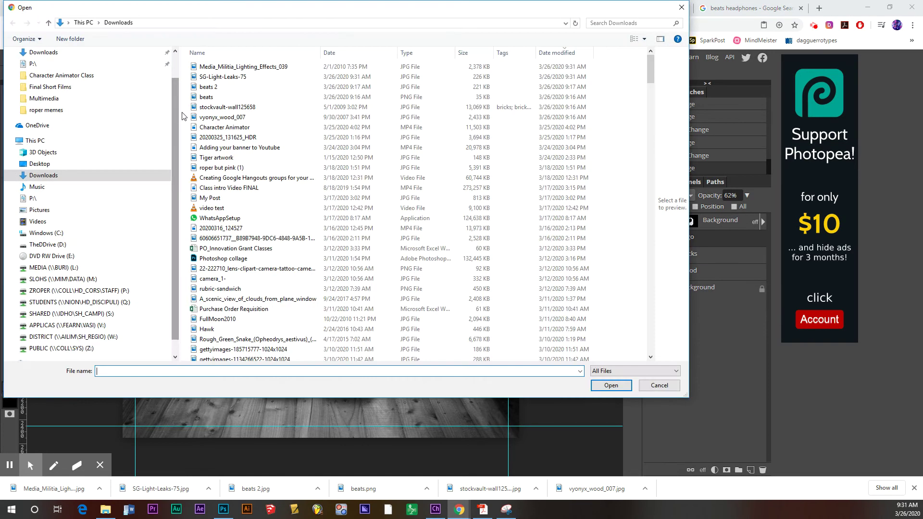
left_click(221, 66)
left_click(224, 77, "shift")
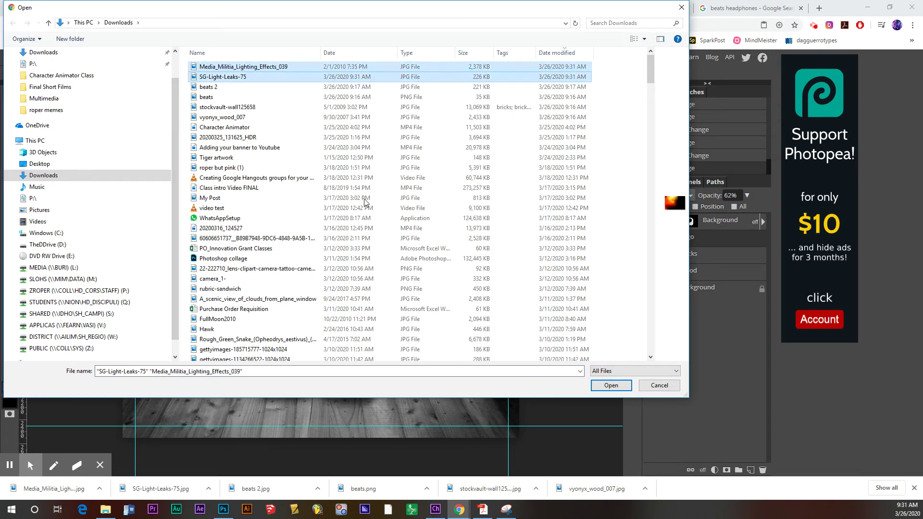
left_click(597, 382)
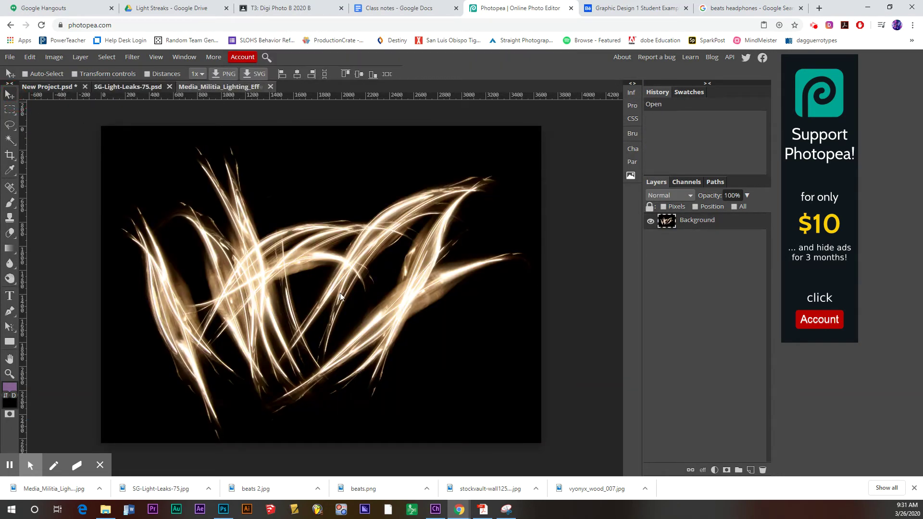
- Bring the streaks image into the ad as a top layer named 'Light streaks'
mouse_move(402, 306)
left_mouse_down()
mouse_move(392, 290)
mouse_move(137, 145)
mouse_move(56, 87)
mouse_move(380, 279)
left_mouse_up()
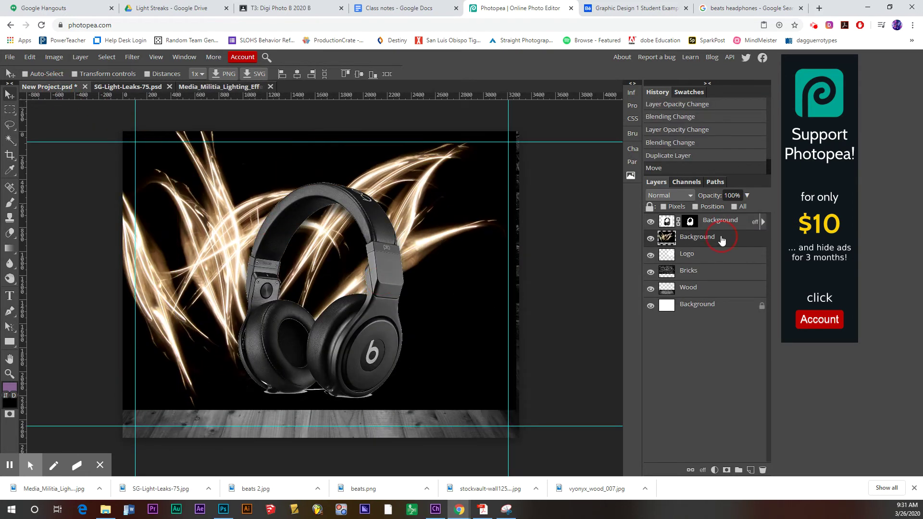
left_click_drag(721, 237, 719, 219)
double_click(703, 221)
type("Light streak")
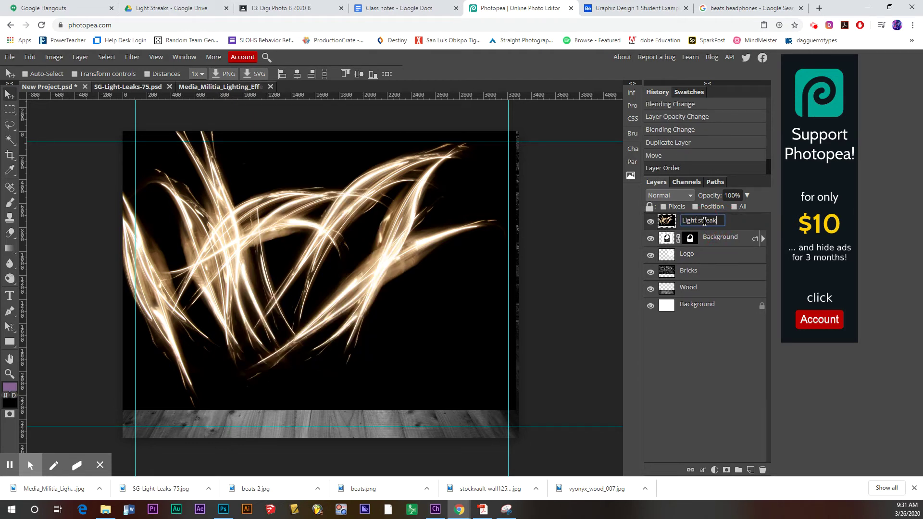
type("s")
left_click(701, 402)
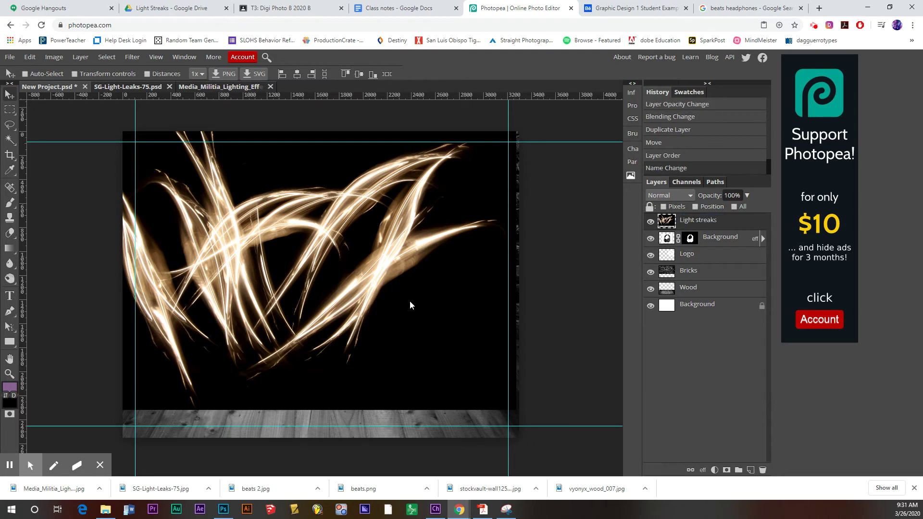
- Set the streaks to Screen blending and shift them toward the left side
left_click_drag(410, 301, 433, 325)
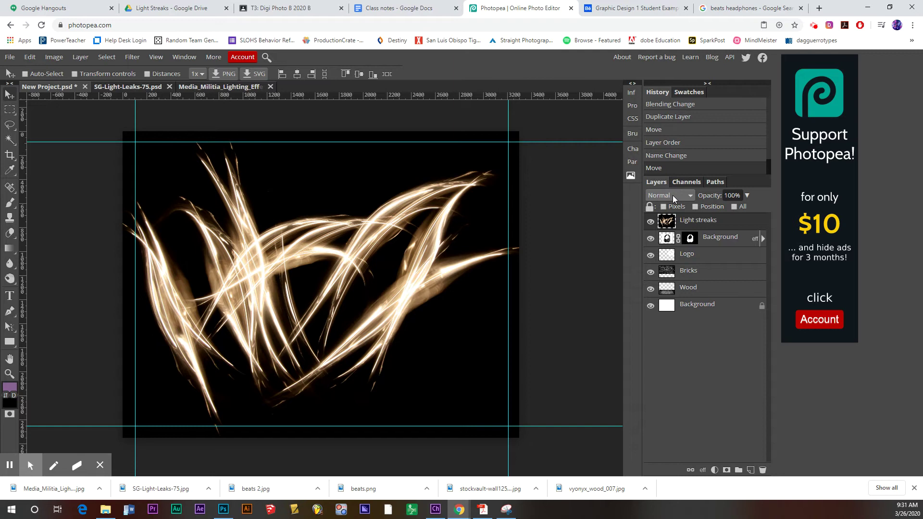
left_click(686, 194)
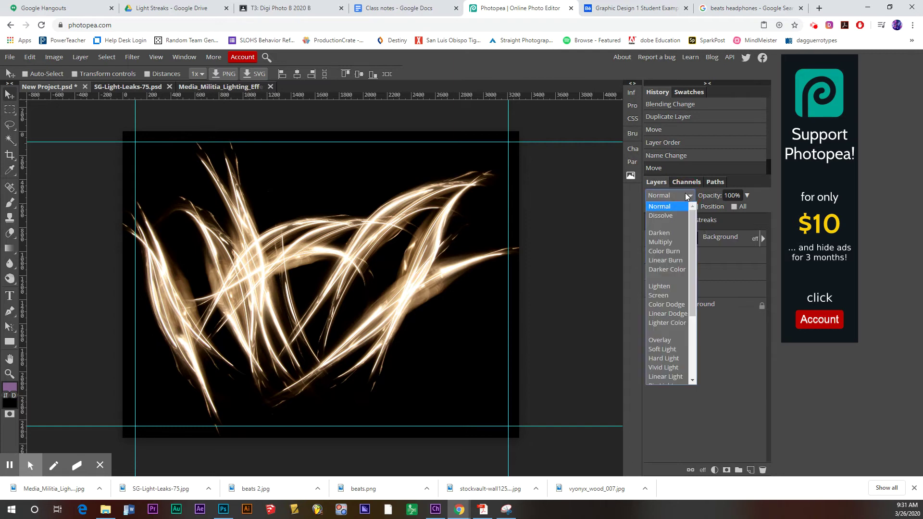
left_click(666, 296)
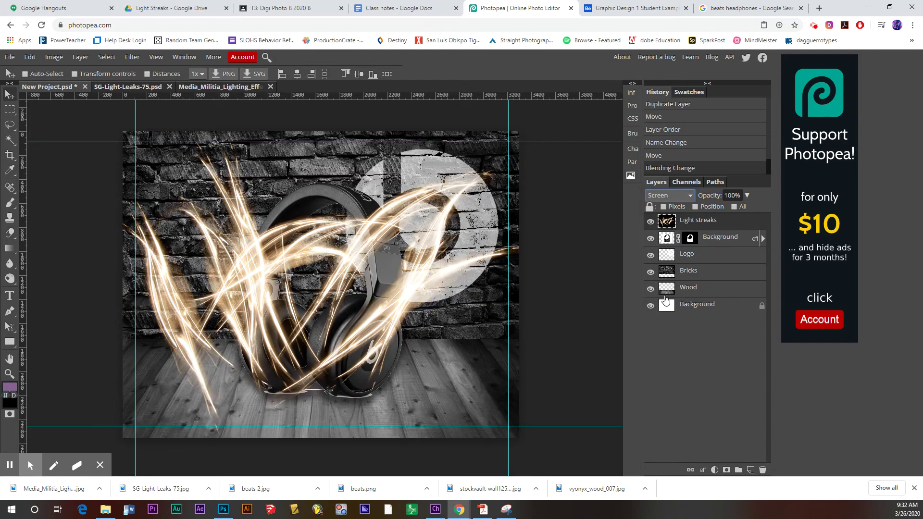
mouse_move(413, 304)
left_mouse_down()
mouse_move(327, 320)
mouse_move(317, 333)
mouse_move(325, 334)
left_mouse_up()
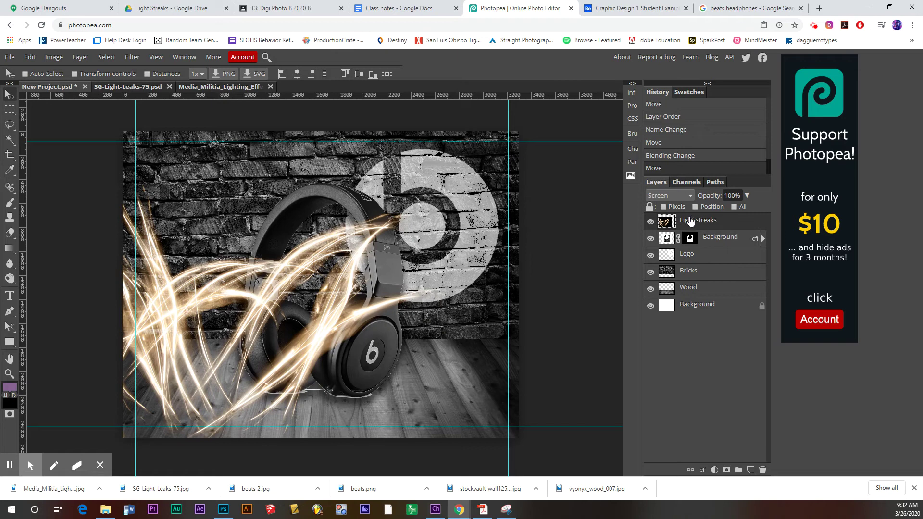
- Mask Light streaks and paint black with a size-200 brush over the headphones
left_click(726, 470)
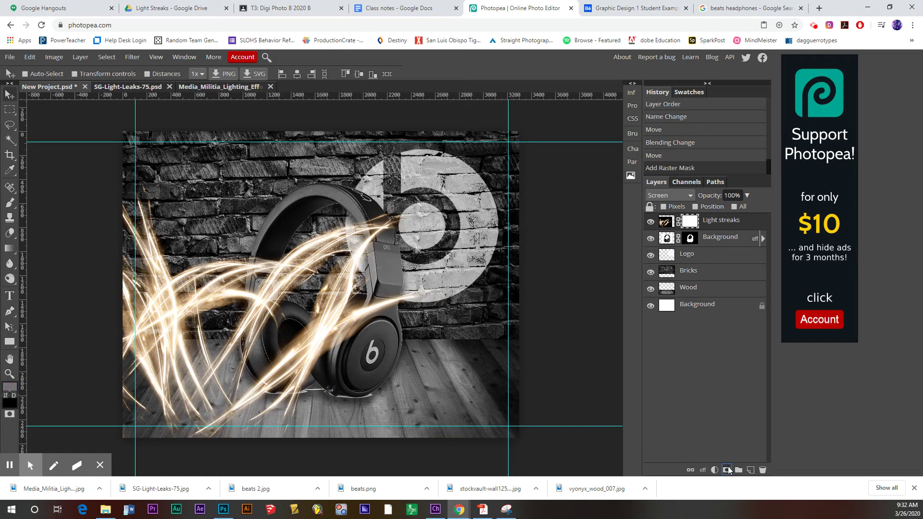
left_click(8, 387)
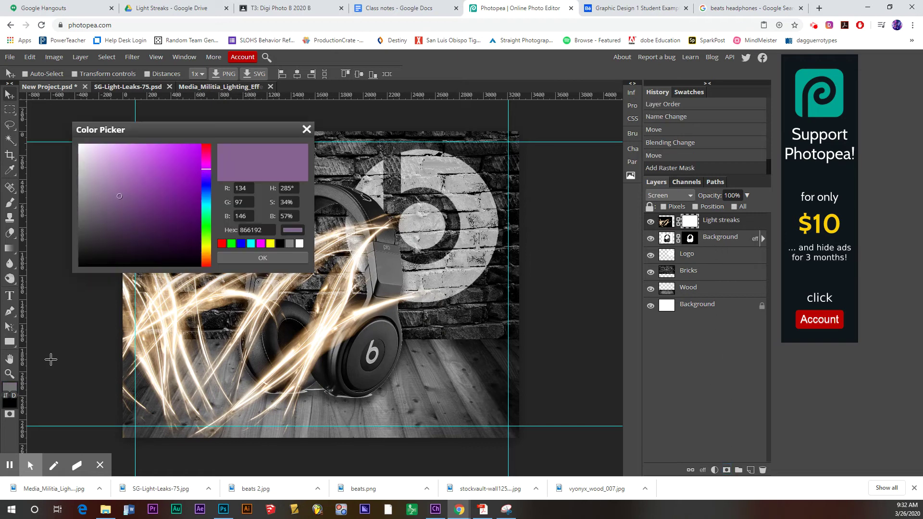
left_click_drag(94, 238, 77, 273)
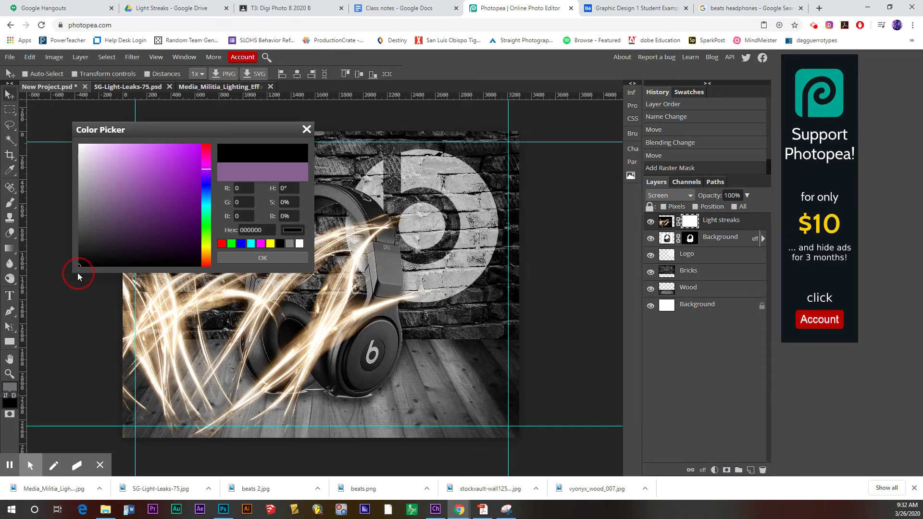
left_click(264, 257)
left_click(10, 203)
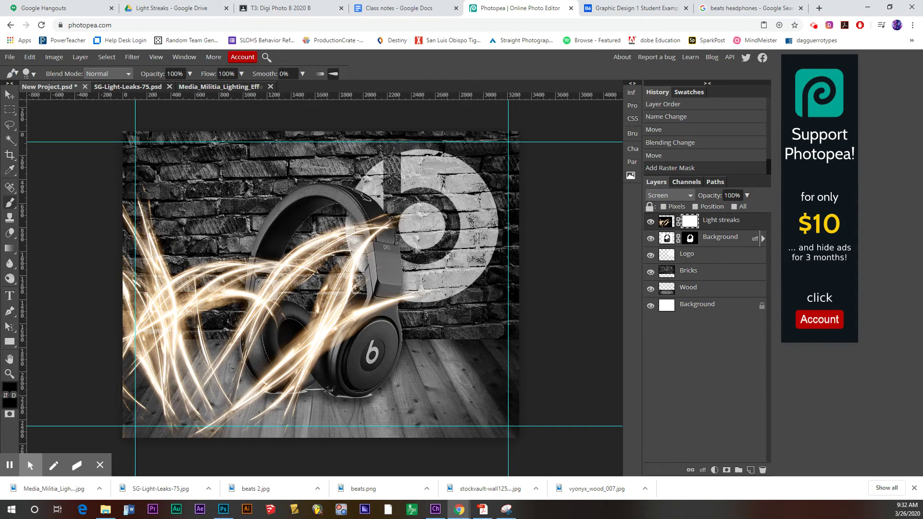
key("bracketright")
key("bracketright")
key("bracketright")
key("bracketright")
key("bracketright")
key("bracketright")
key("bracketright")
key("bracketright")
key("bracketright")
key("bracketright")
key("bracketright")
key("bracketright")
mouse_move(267, 260)
left_mouse_down()
mouse_move(258, 317)
mouse_move(272, 336)
mouse_move(269, 245)
mouse_move(273, 329)
mouse_move(259, 279)
mouse_move(269, 250)
mouse_move(262, 368)
mouse_move(254, 345)
mouse_move(264, 310)
mouse_move(253, 365)
mouse_move(268, 380)
mouse_move(290, 375)
mouse_move(288, 361)
mouse_move(274, 368)
mouse_move(276, 313)
mouse_move(307, 337)
mouse_move(301, 380)
mouse_move(290, 382)
mouse_move(283, 379)
mouse_move(294, 357)
mouse_move(315, 337)
mouse_move(370, 314)
mouse_move(358, 326)
mouse_move(331, 317)
mouse_move(309, 338)
mouse_move(330, 322)
mouse_move(367, 315)
mouse_move(332, 327)
mouse_move(317, 346)
mouse_move(339, 341)
mouse_move(313, 336)
mouse_move(331, 319)
mouse_move(365, 312)
mouse_move(351, 339)
mouse_move(357, 315)
mouse_move(383, 308)
mouse_move(370, 303)
mouse_move(394, 300)
mouse_move(381, 299)
left_mouse_up()
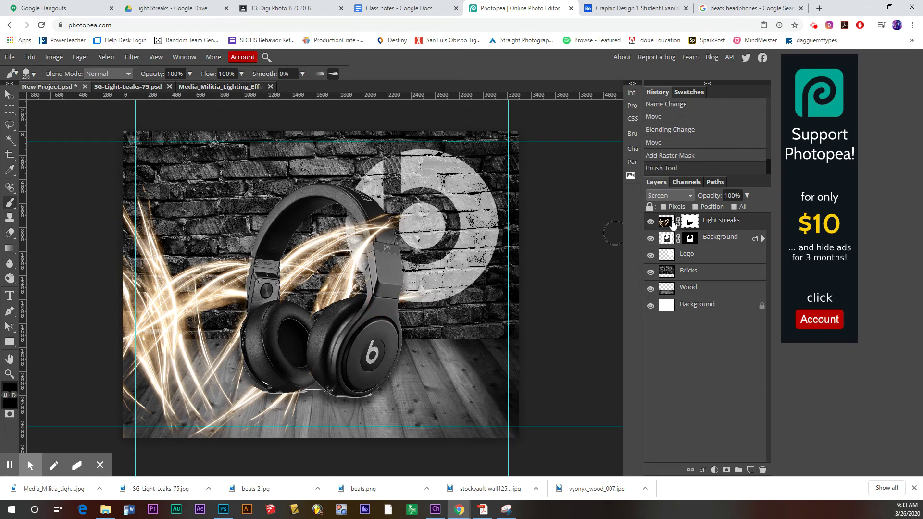
- Target the Light streaks pixels instead of the mask and bring up Image > Adjustments
left_click(671, 223)
left_click(59, 59)
mouse_move(63, 71)
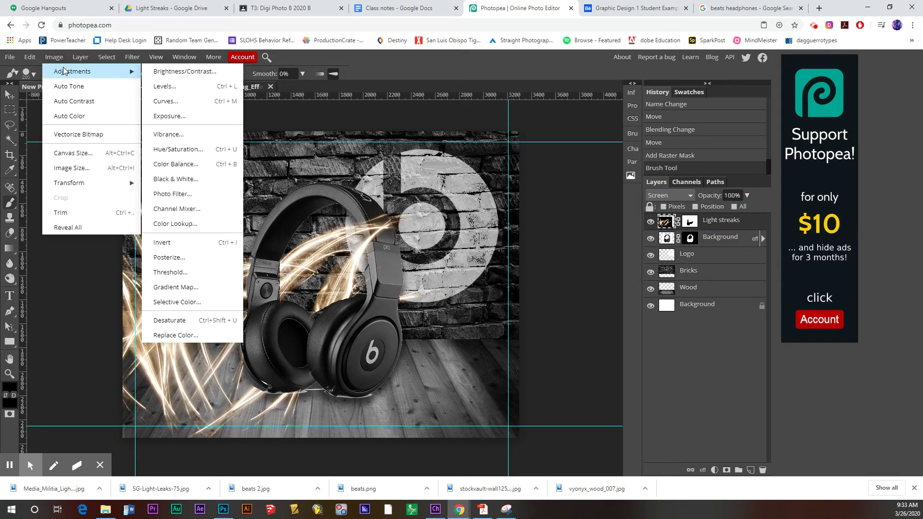
- Apply Hue/Saturation with Hue -126 and Saturation 39 to turn the streaks purple
left_click(182, 151)
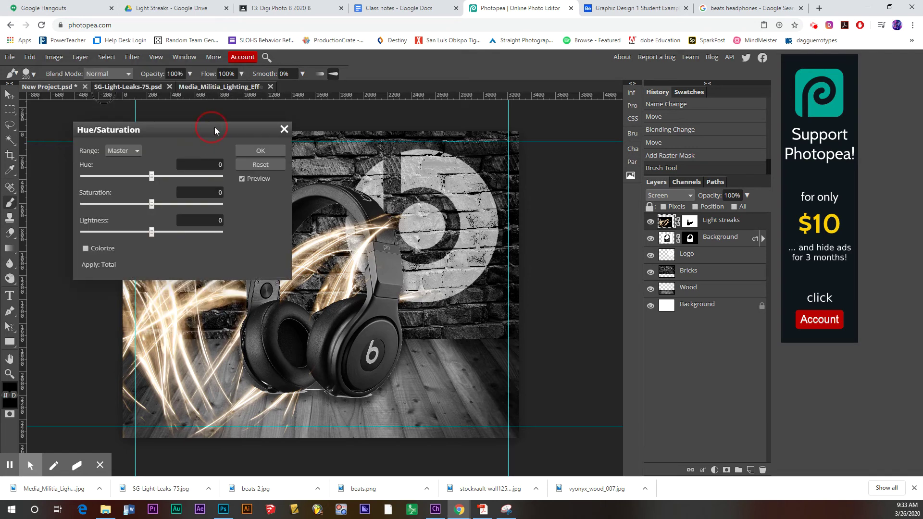
left_click_drag(214, 127, 542, 190)
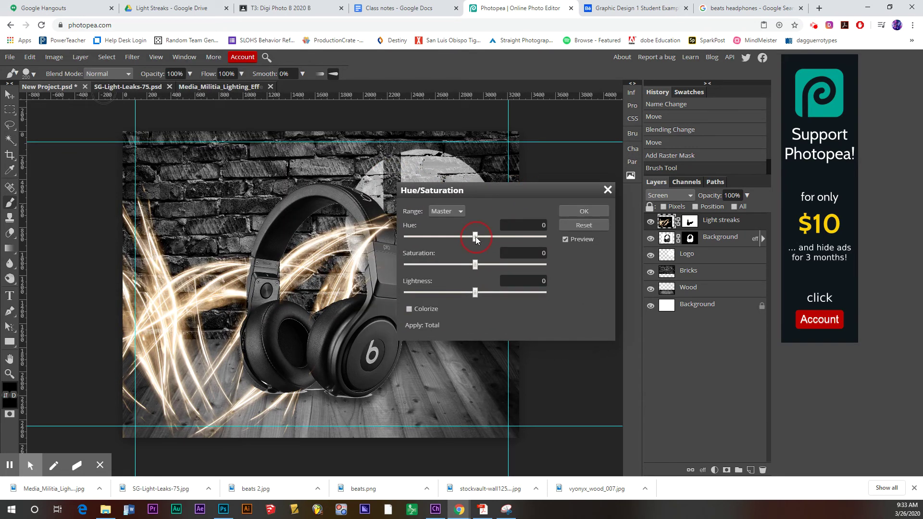
mouse_move(493, 237)
left_mouse_down()
mouse_move(517, 236)
mouse_move(428, 238)
left_mouse_up()
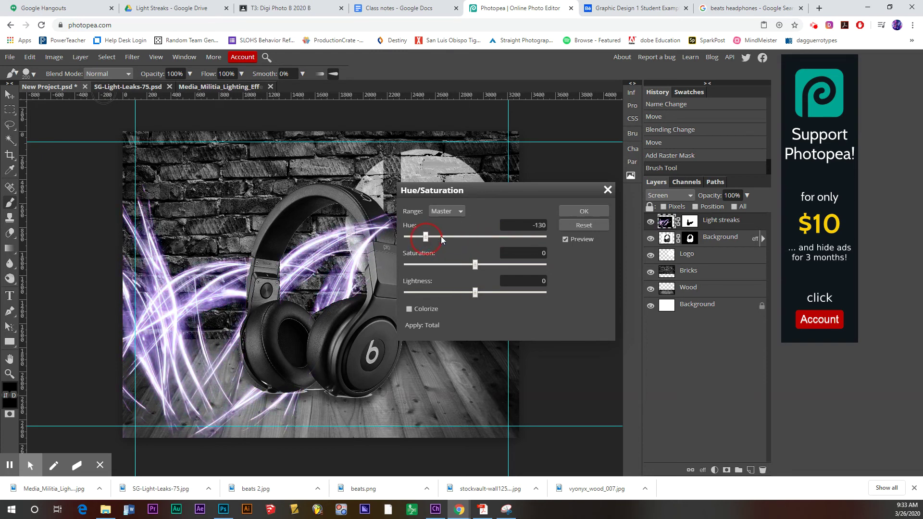
mouse_move(480, 267)
left_mouse_down()
mouse_move(515, 267)
mouse_move(497, 269)
left_mouse_up()
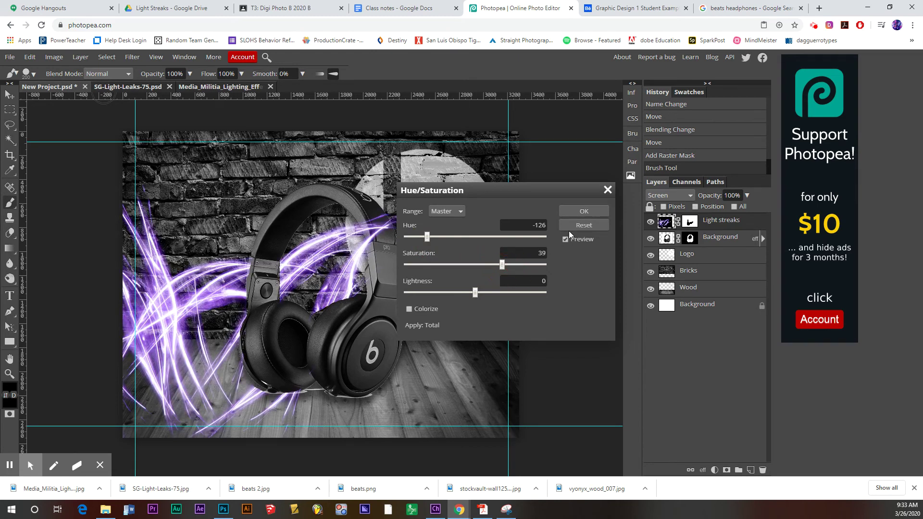
left_click(581, 214)
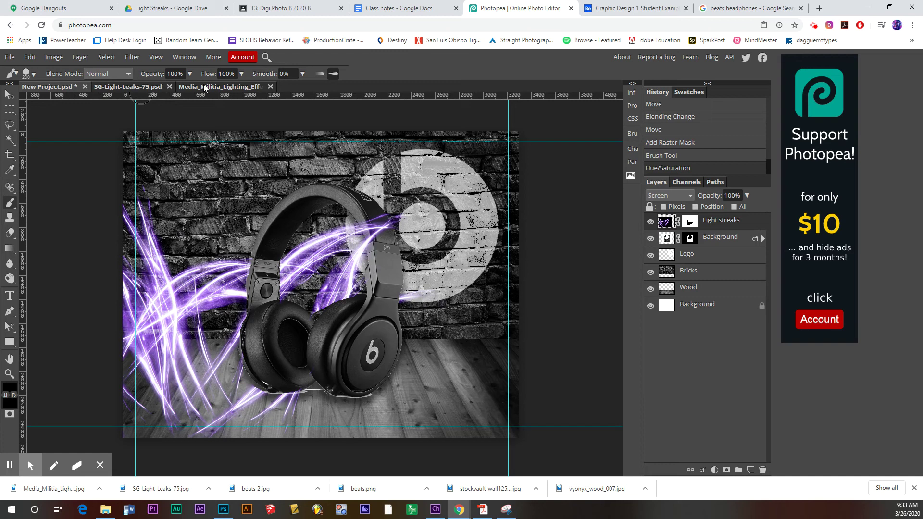
- Close the lighting-effects image and drag the orange light leak into the ad
left_click(270, 89)
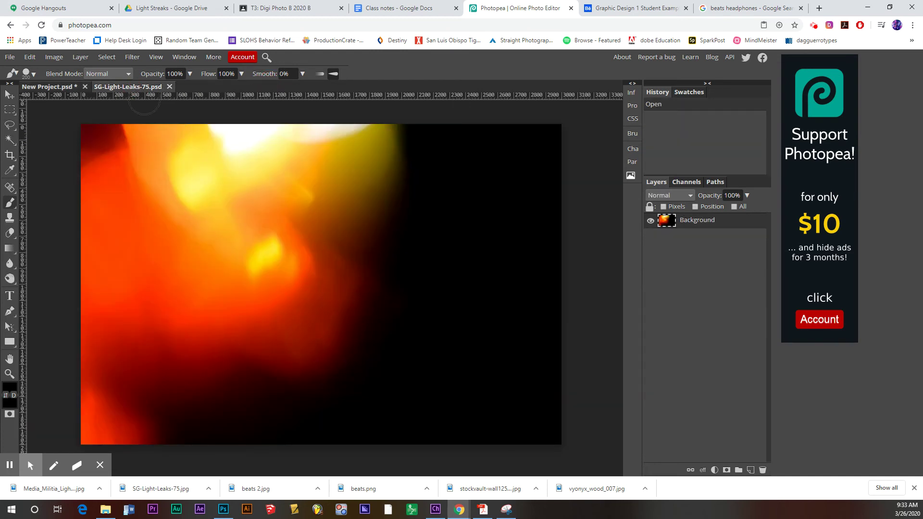
left_click(10, 94)
left_click_drag(239, 233, 321, 271)
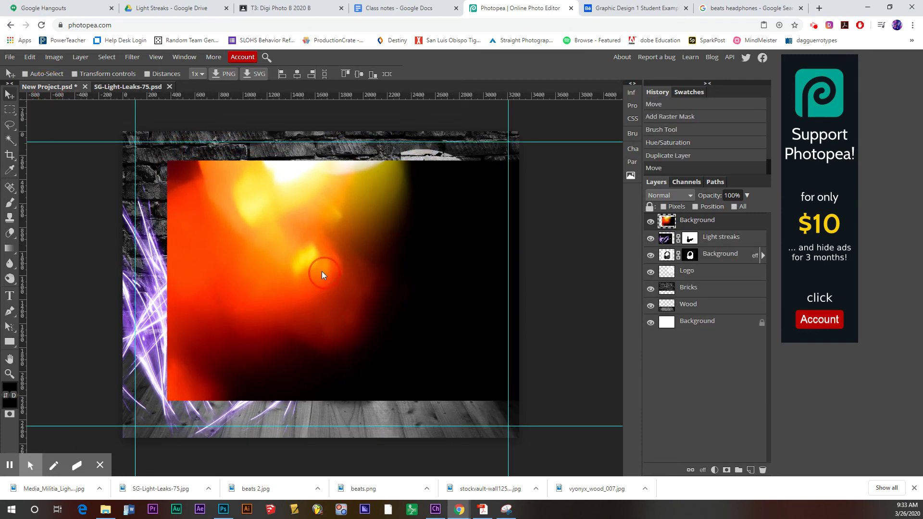
- Free Transform the light leak: rotate it 180° and enlarge it to cover the ad
left_click(30, 56)
left_click(51, 264)
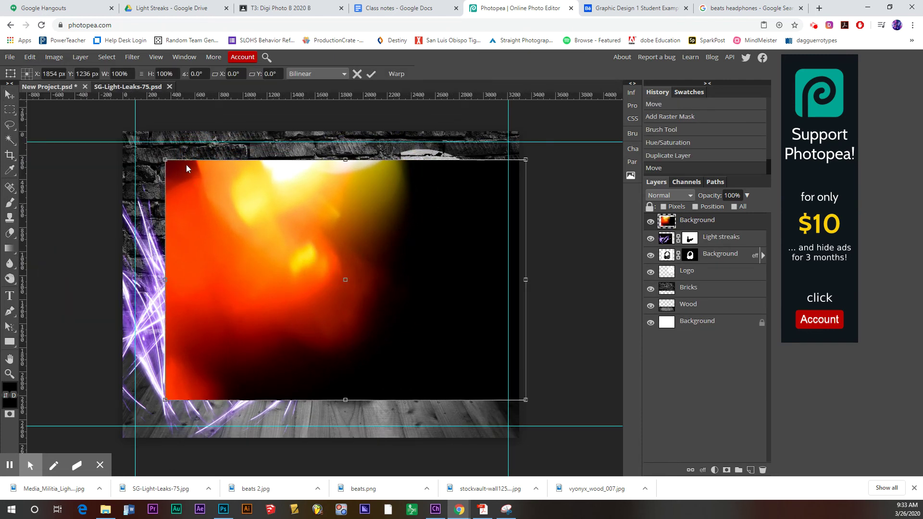
left_click_drag(159, 152, 512, 406)
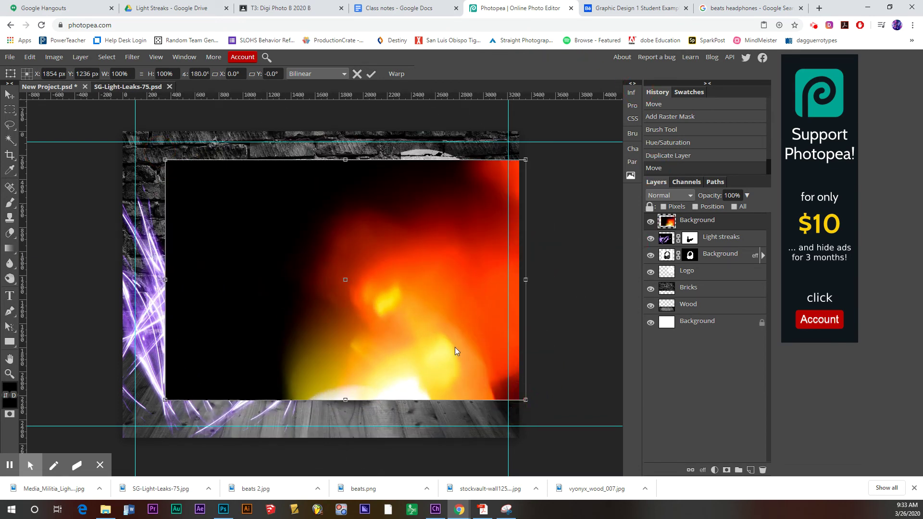
left_click_drag(454, 347, 449, 382)
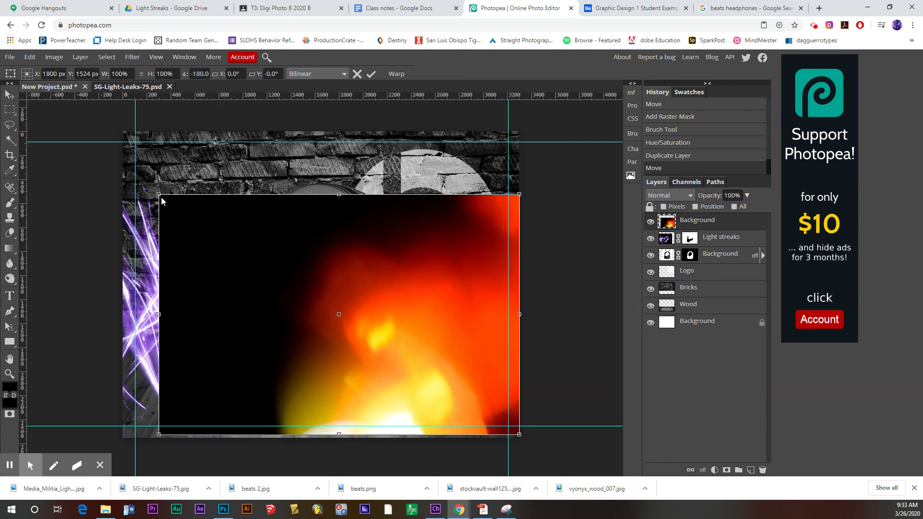
left_click_drag(159, 194, 85, 80)
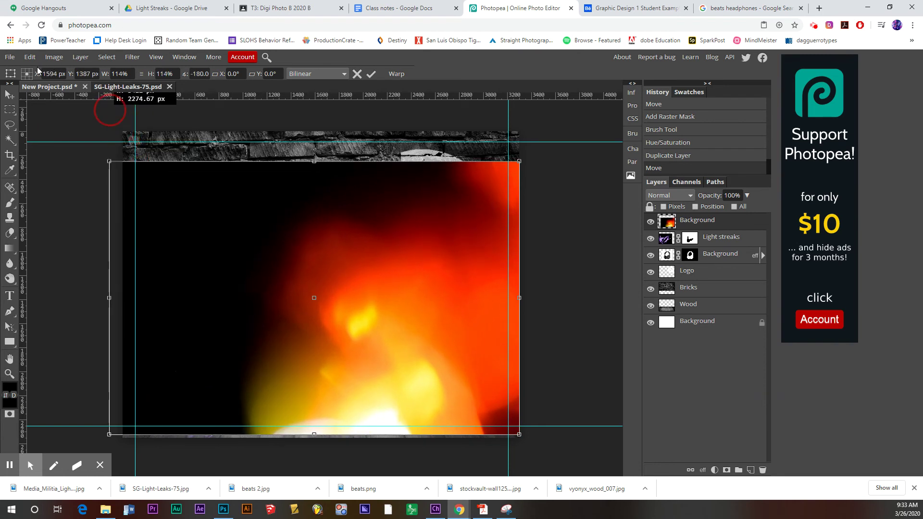
left_click_drag(27, 95, 25, 104)
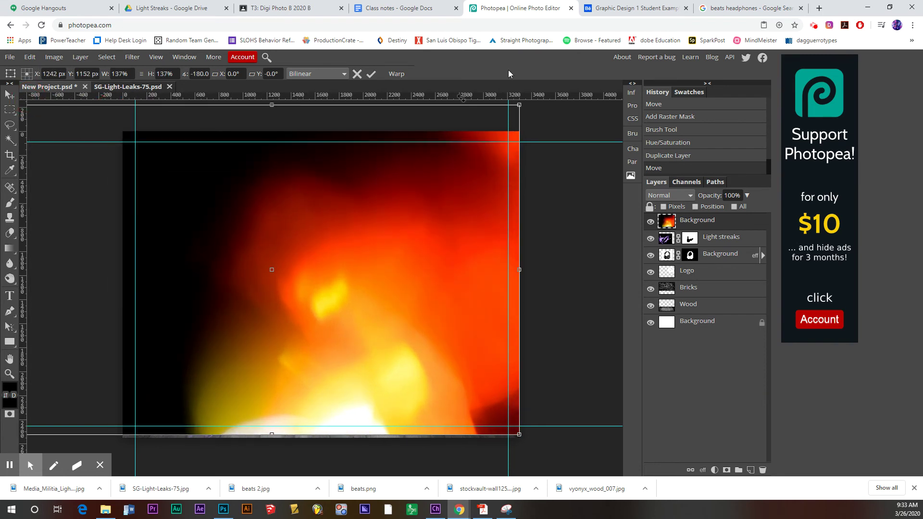
key("Return")
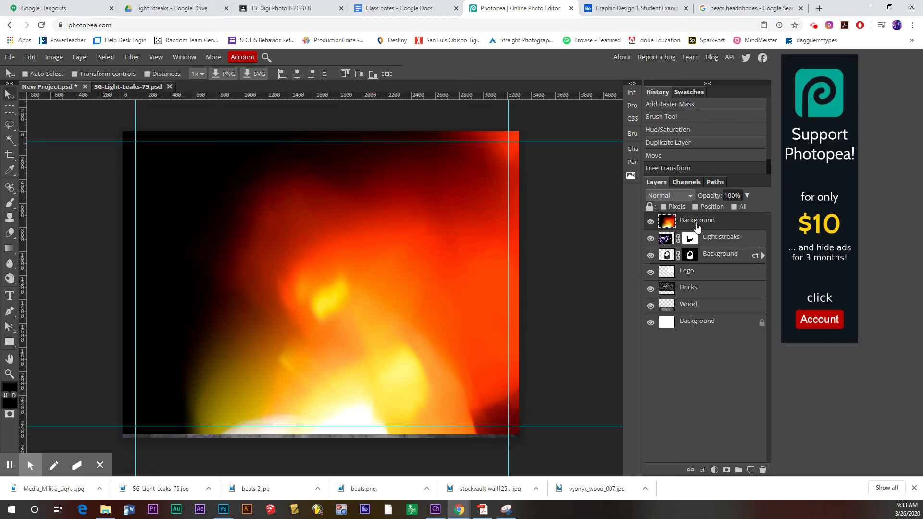
- After trying Screen, blend the light leak as Soft Light at 89% opacity
left_click(689, 197)
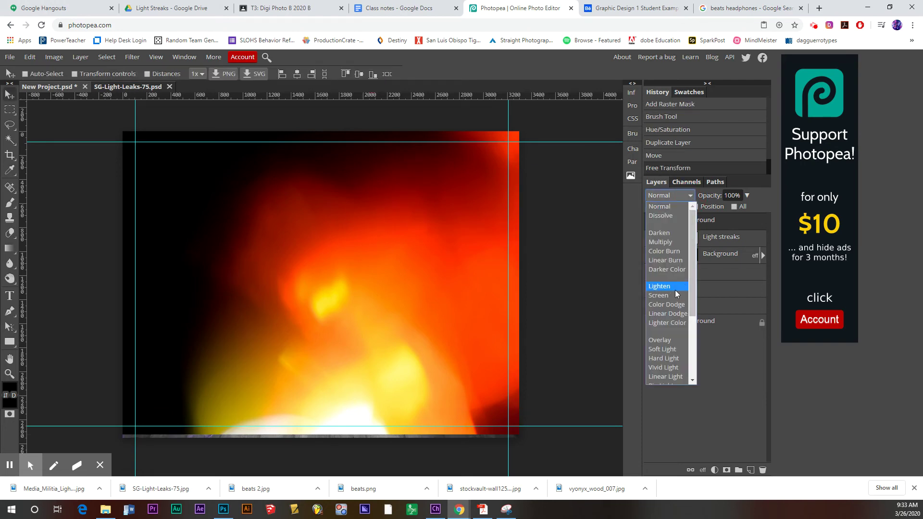
left_click(674, 290)
left_click_drag(451, 331, 466, 338)
left_click_drag(711, 223, 731, 213)
left_click(746, 195)
left_click(679, 197)
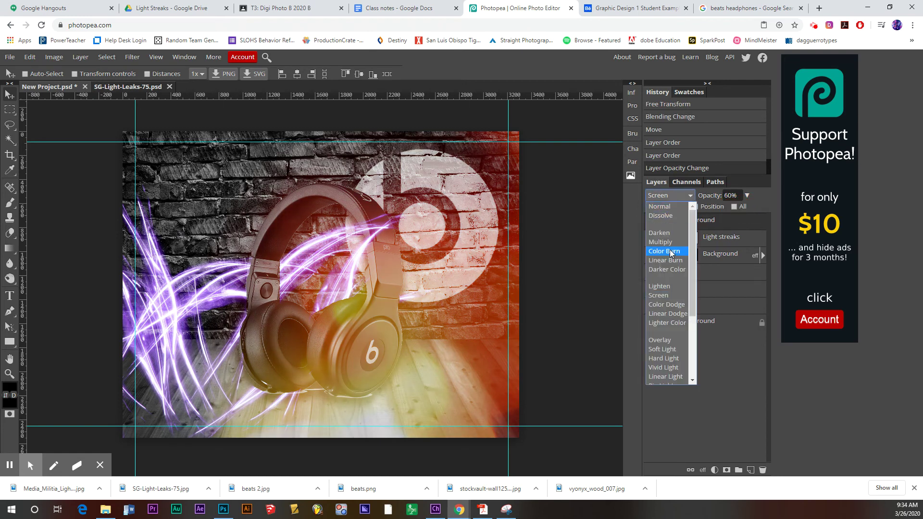
left_click(668, 349)
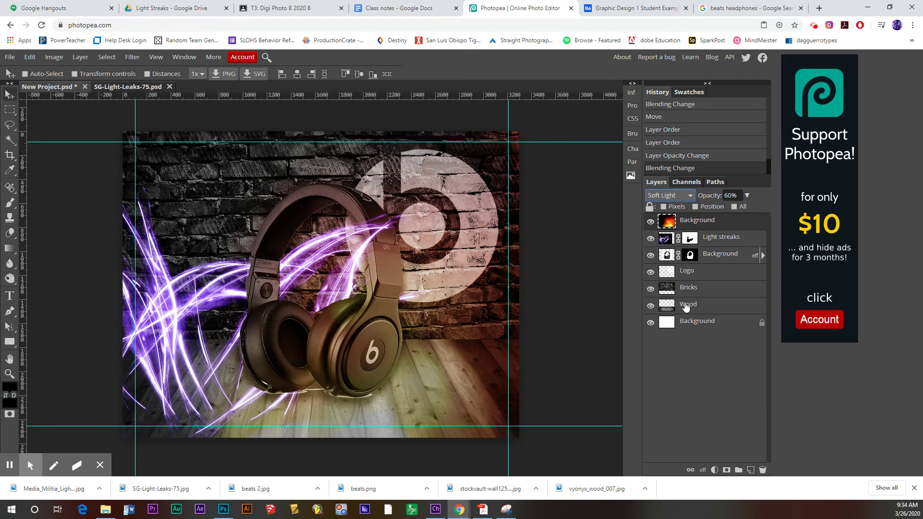
left_click(746, 196)
left_click_drag(732, 212, 741, 212)
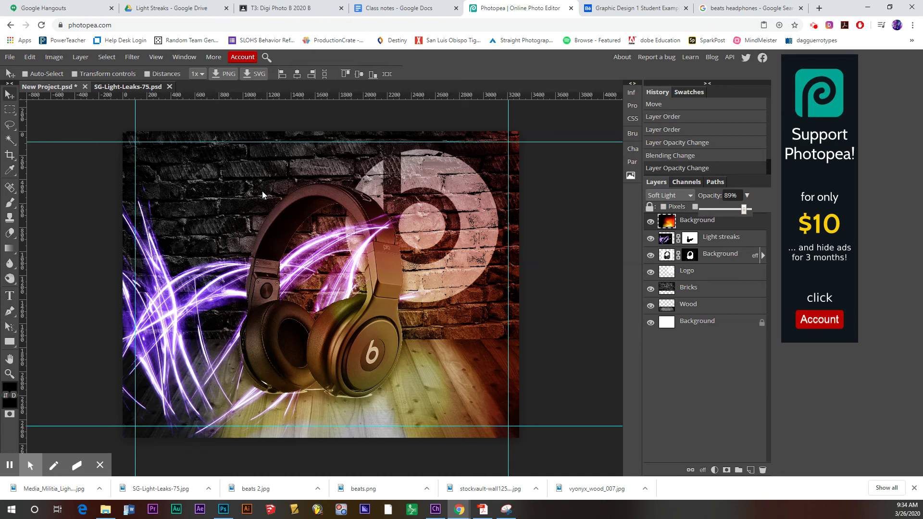
left_click(630, 9)
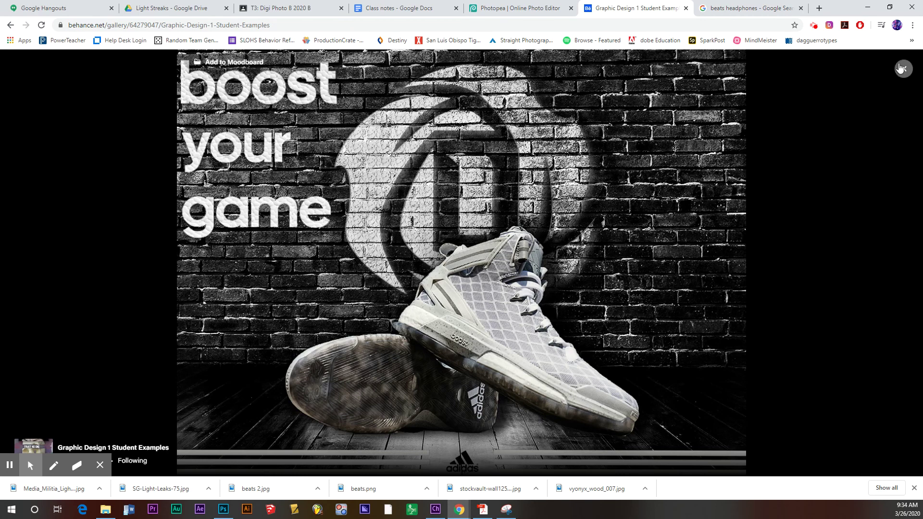
- Close the adidas preview and browse the Behance student examples gallery
left_click(903, 69)
scroll(560, 289, "down", 2)
scroll(560, 289, "down", 5)
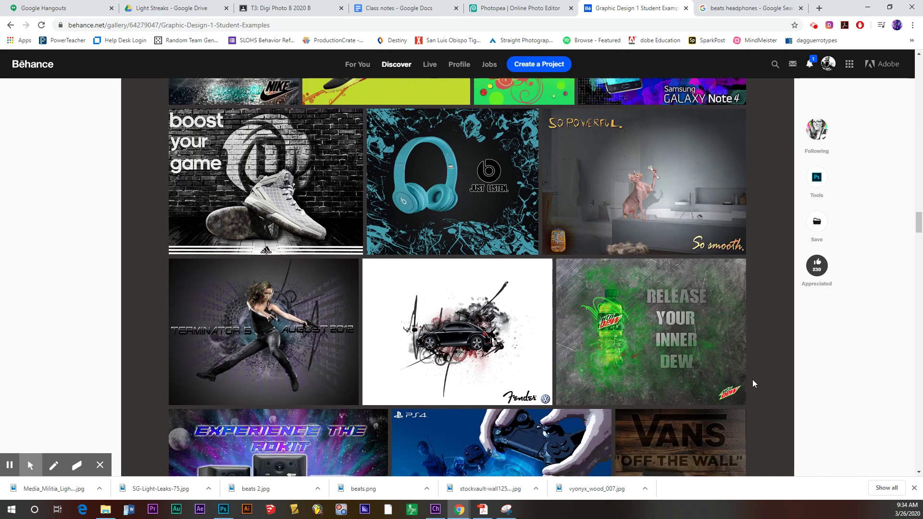
scroll(591, 301, "up", 2)
scroll(591, 301, "up", 5)
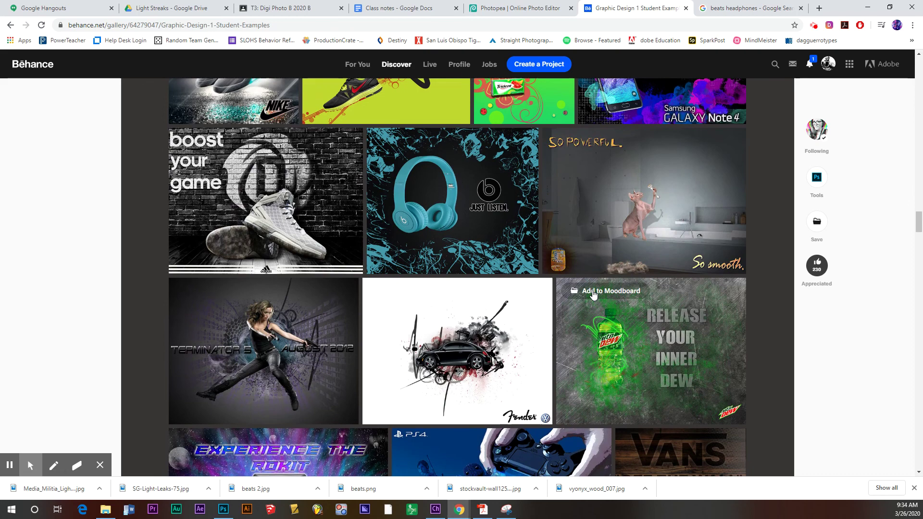
left_click(522, 9)
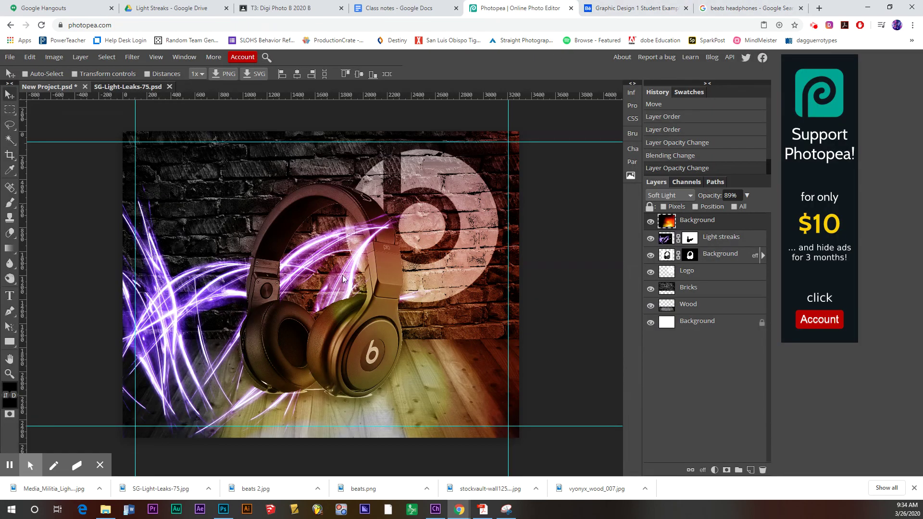
- Export the ad as New Project.jpg at 70% quality and show it in Downloads
left_click(10, 57)
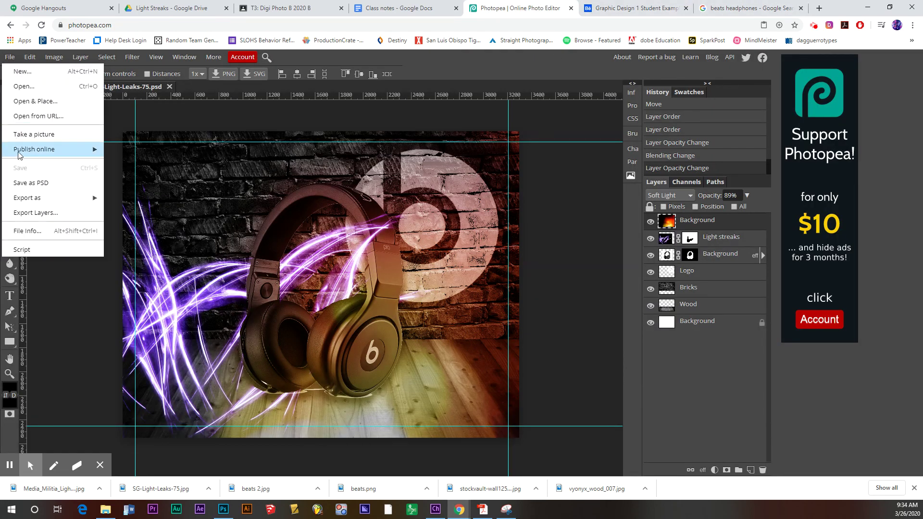
mouse_move(76, 202)
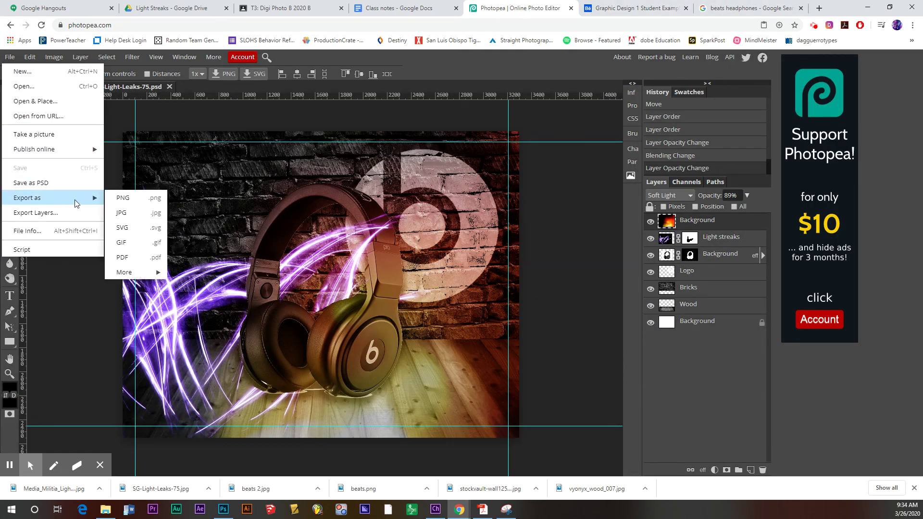
left_click(132, 213)
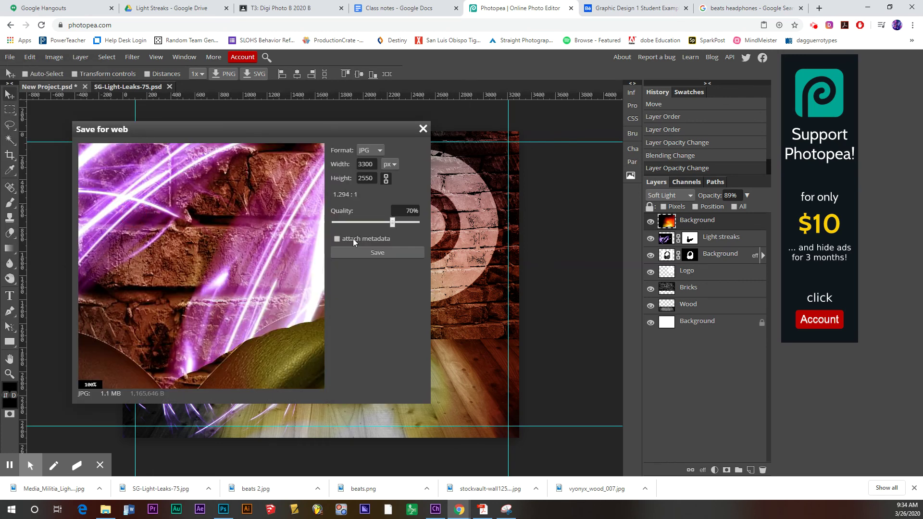
left_click(384, 254)
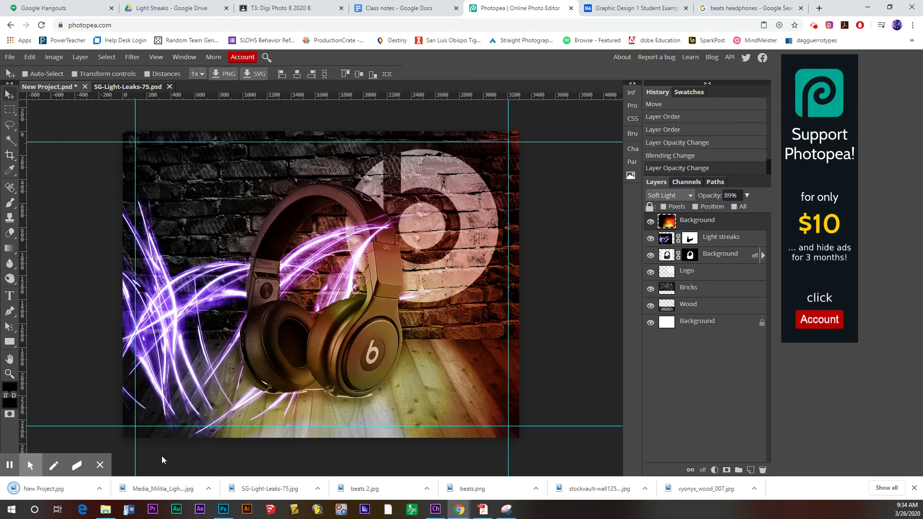
left_click(102, 488)
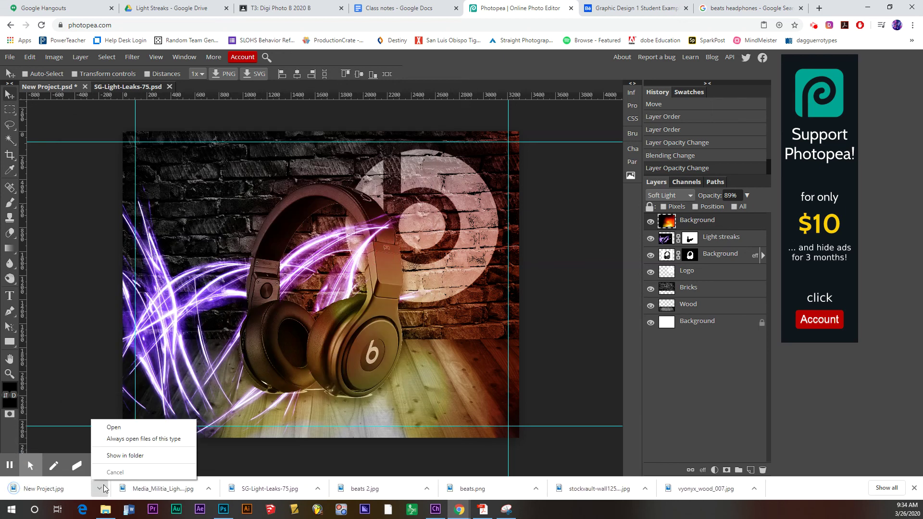
left_click(125, 455)
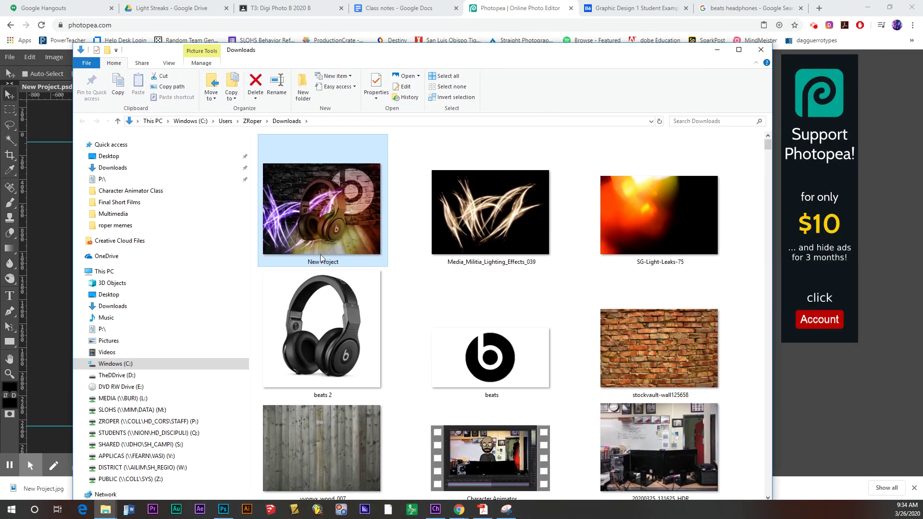
- Rename New Project.jpg to the student's name followed by ProductAd
left_click(322, 261)
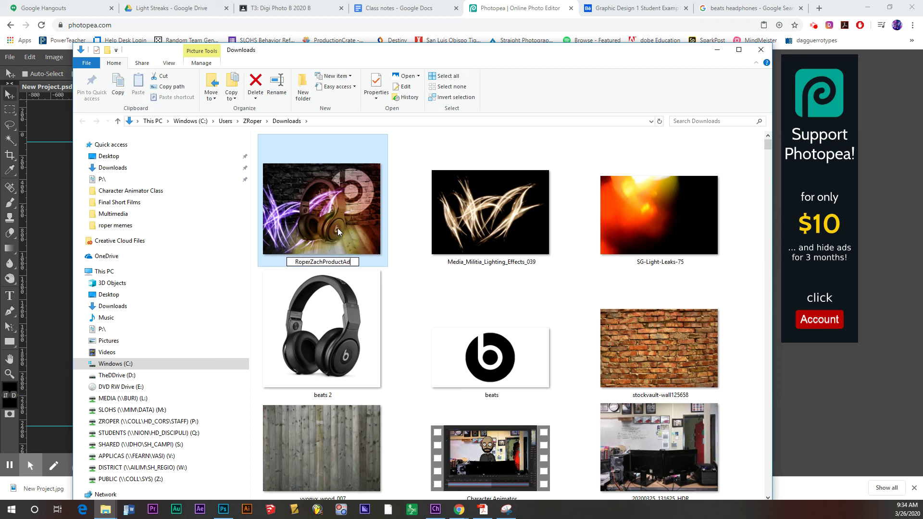
key("Return")
scroll(404, 255, "down", 1)
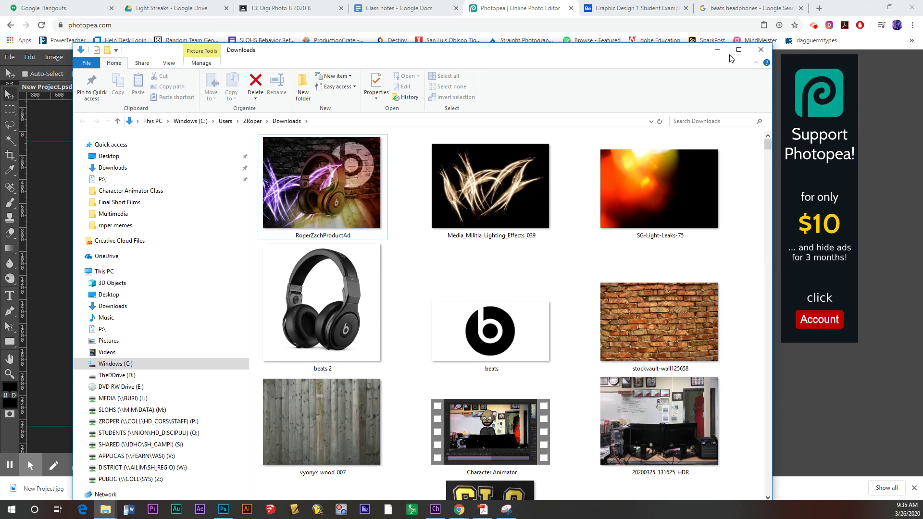
- Minimize the Downloads folder window to bring the finished headphones ad back into view
left_click(717, 50)
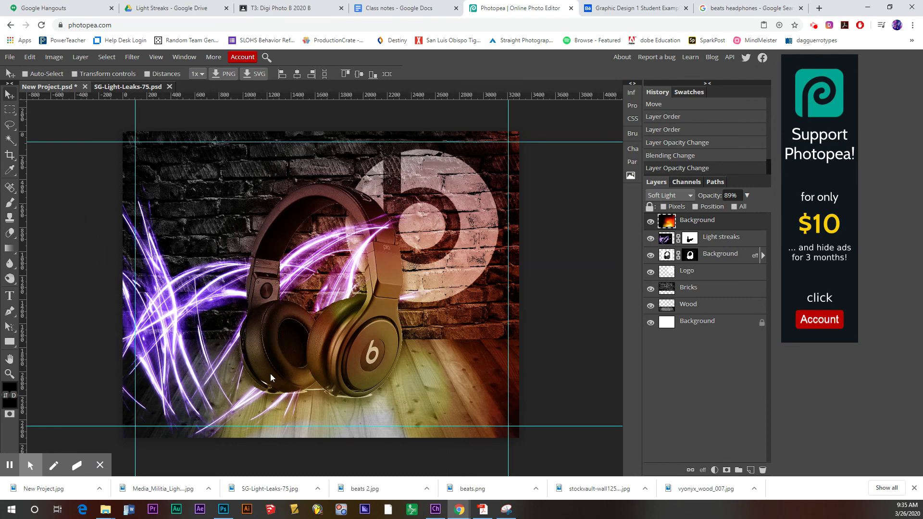